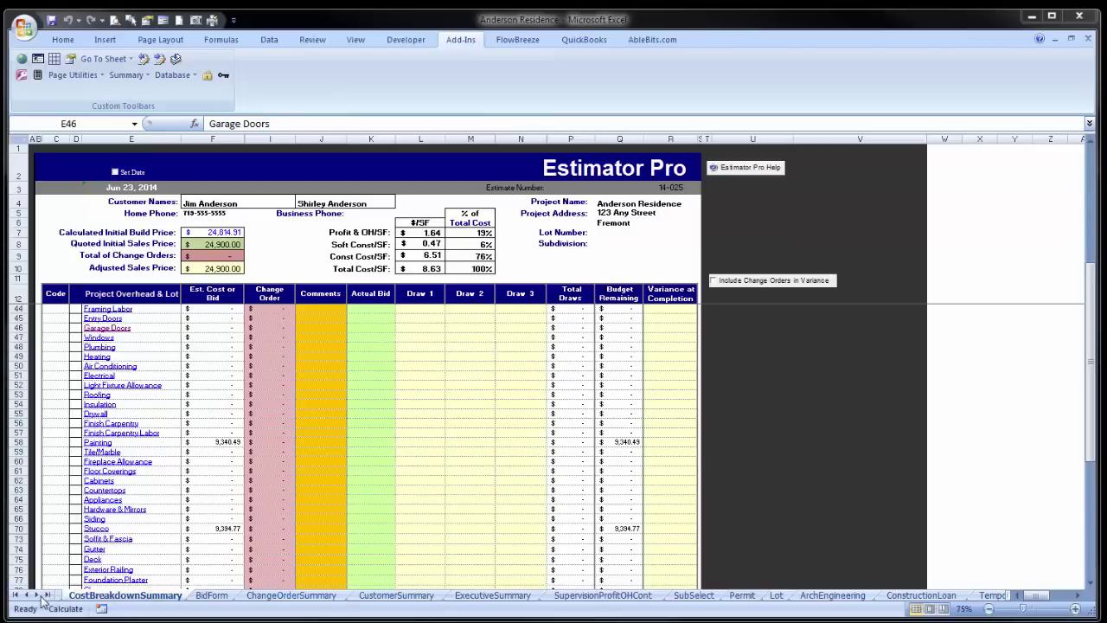
# - Bring up the Flatwork detail sheet from further along in the workbook
pyautogui.click(35, 595)
pyautogui.click(36, 595)
pyautogui.click(36, 595)
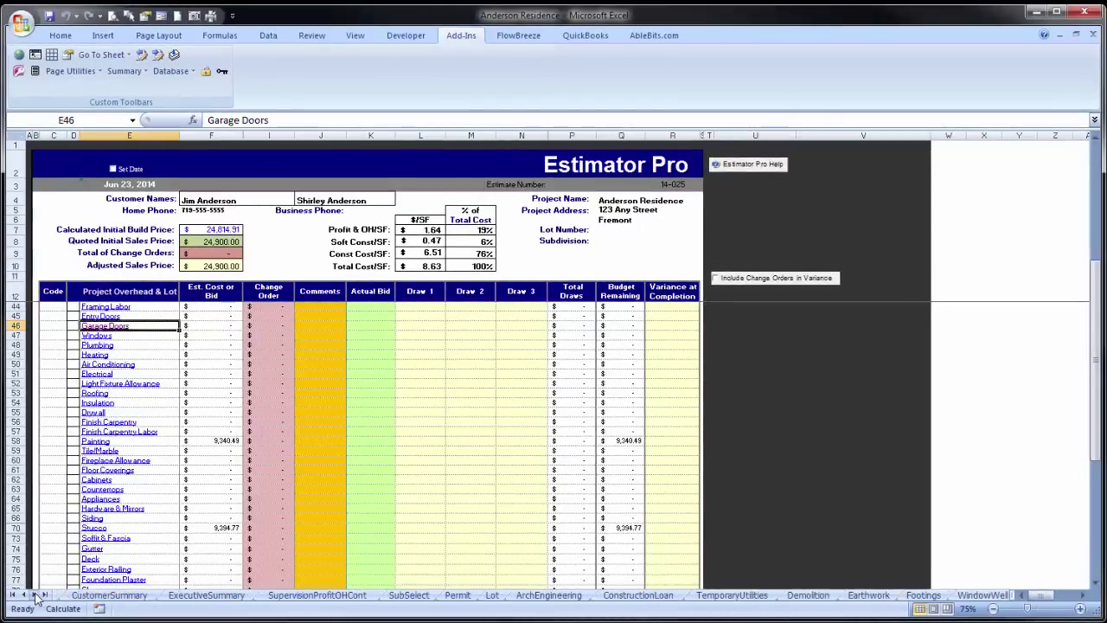
pyautogui.click(35, 595)
pyautogui.click(36, 595)
pyautogui.click(35, 596)
pyautogui.click(35, 595)
pyautogui.click(36, 595)
pyautogui.click(36, 595)
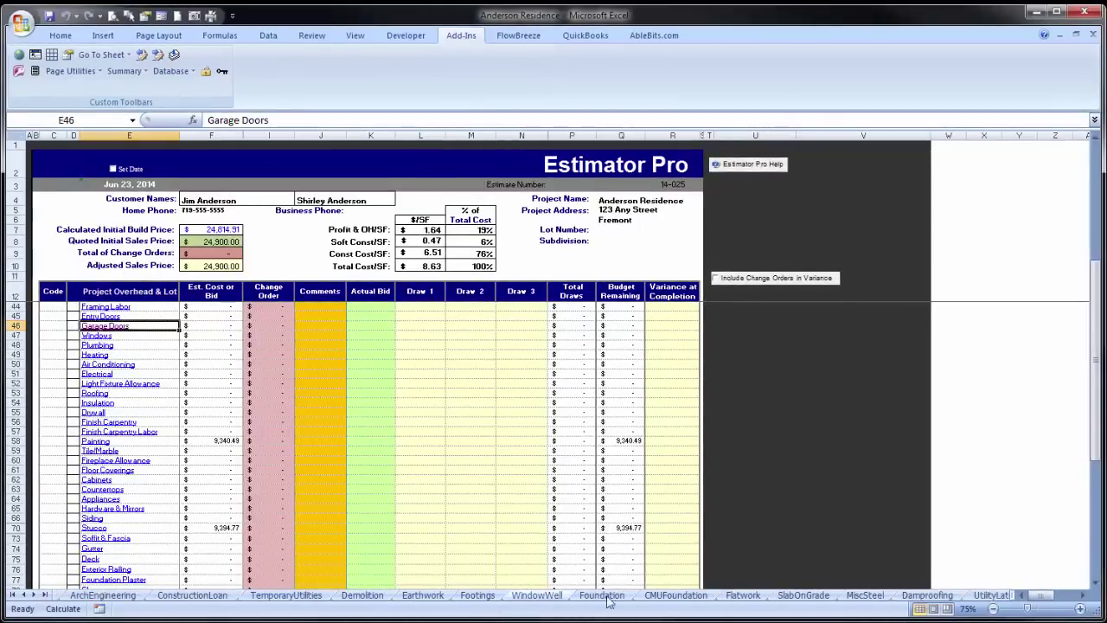
pyautogui.click(742, 595)
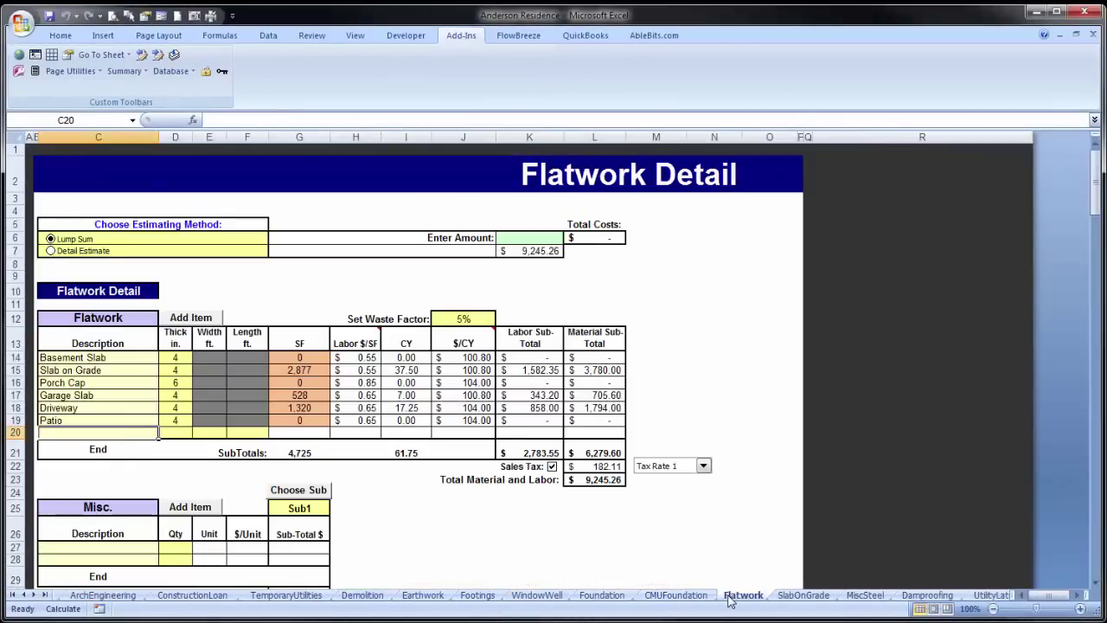
# - View the Insulation detail sheet through its link in the cost breakdown summary, and return to the summary
pyautogui.click(35, 54)
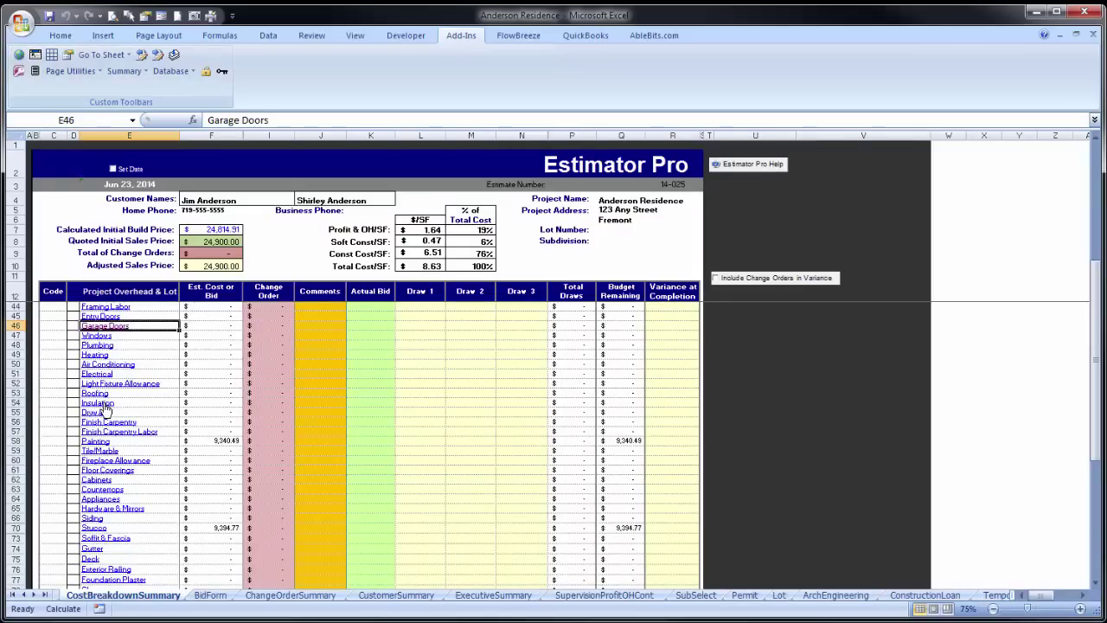
pyautogui.click(102, 404)
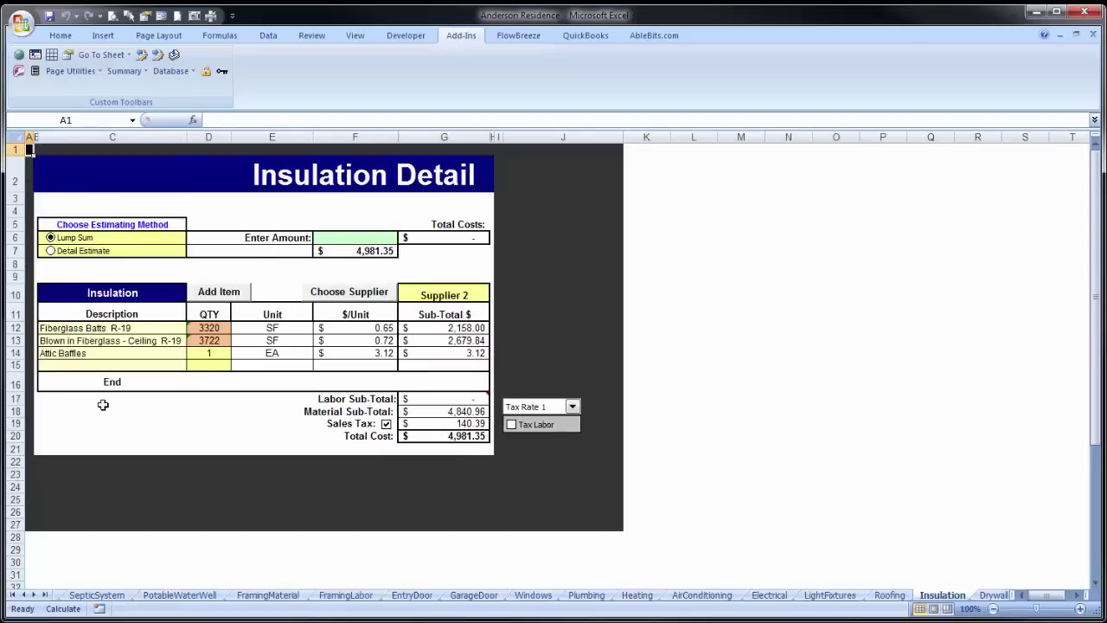
pyautogui.click(18, 54)
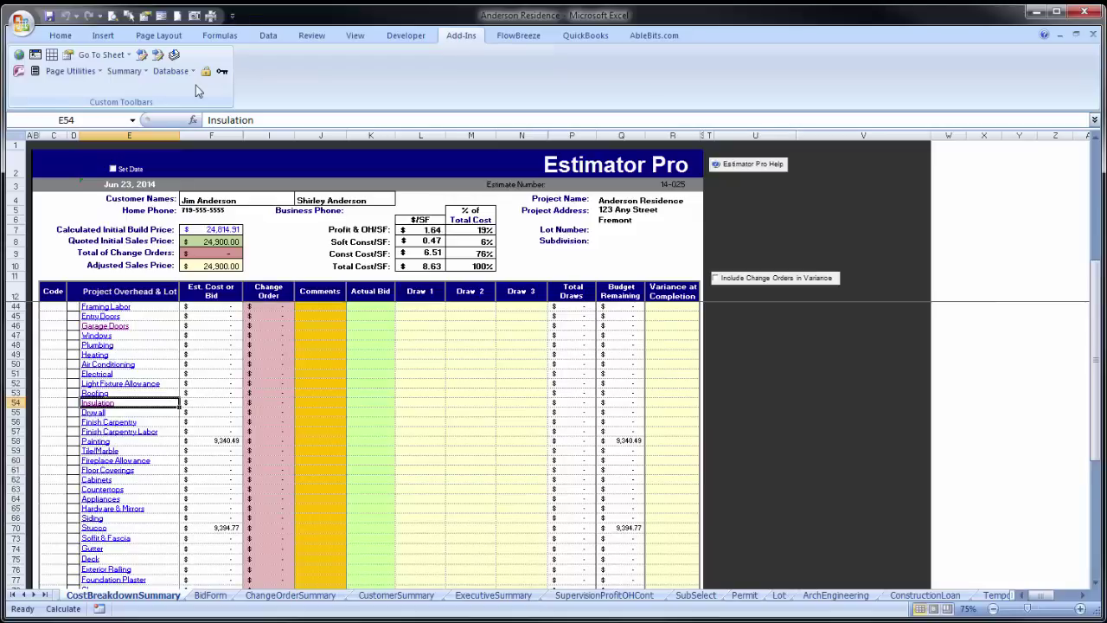
# - Switch the list of sheets to workbook order and back to alphabetical order
pyautogui.click(87, 55)
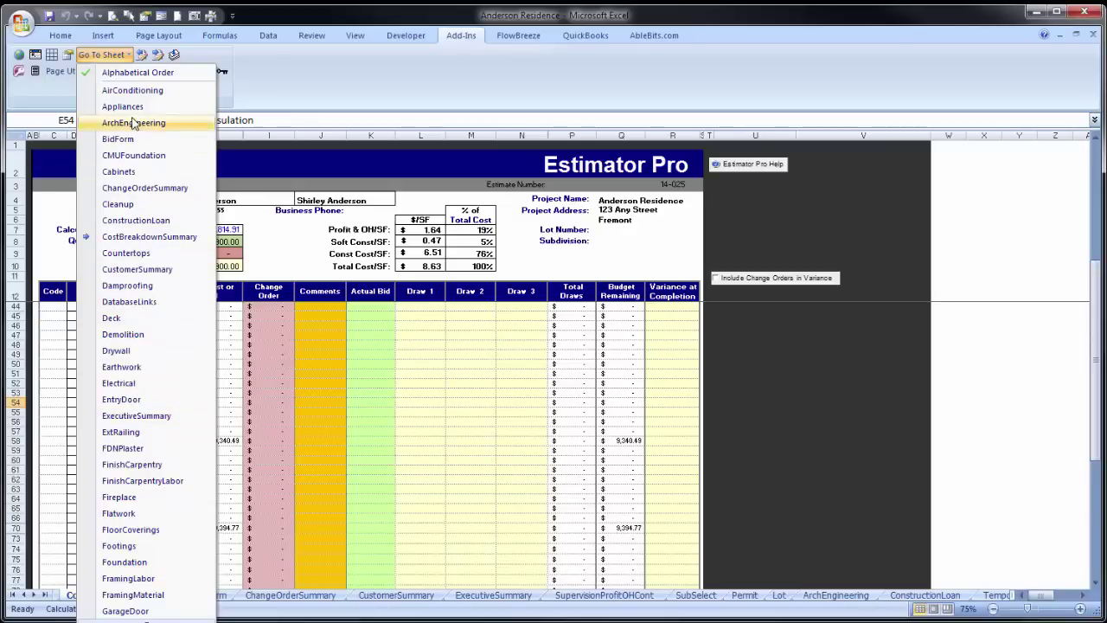
pyautogui.click(130, 72)
pyautogui.click(117, 55)
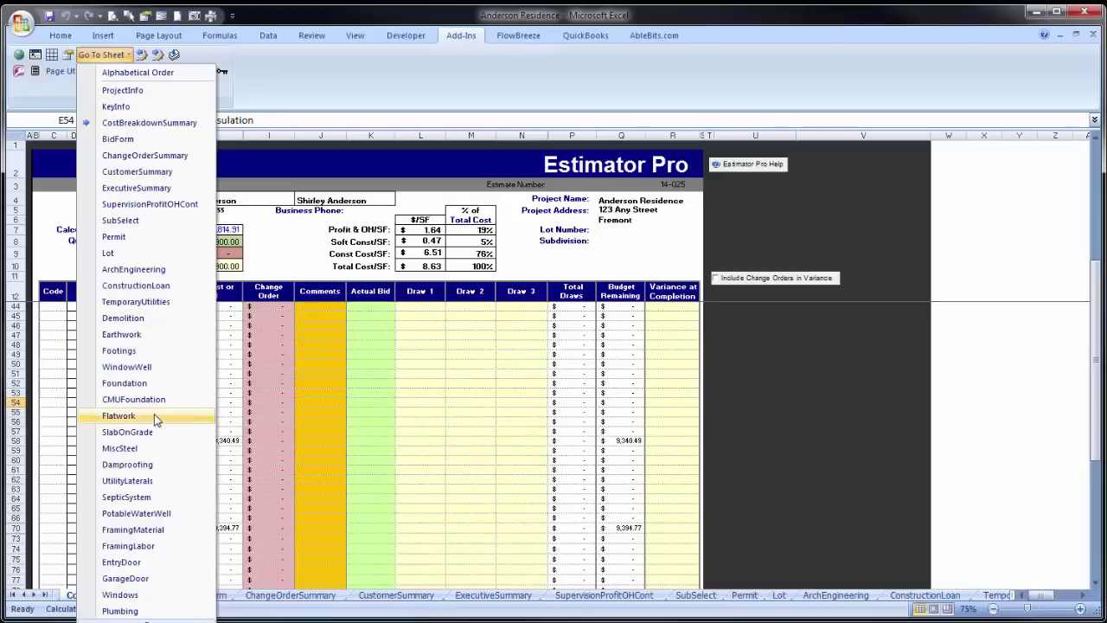
pyautogui.click(113, 73)
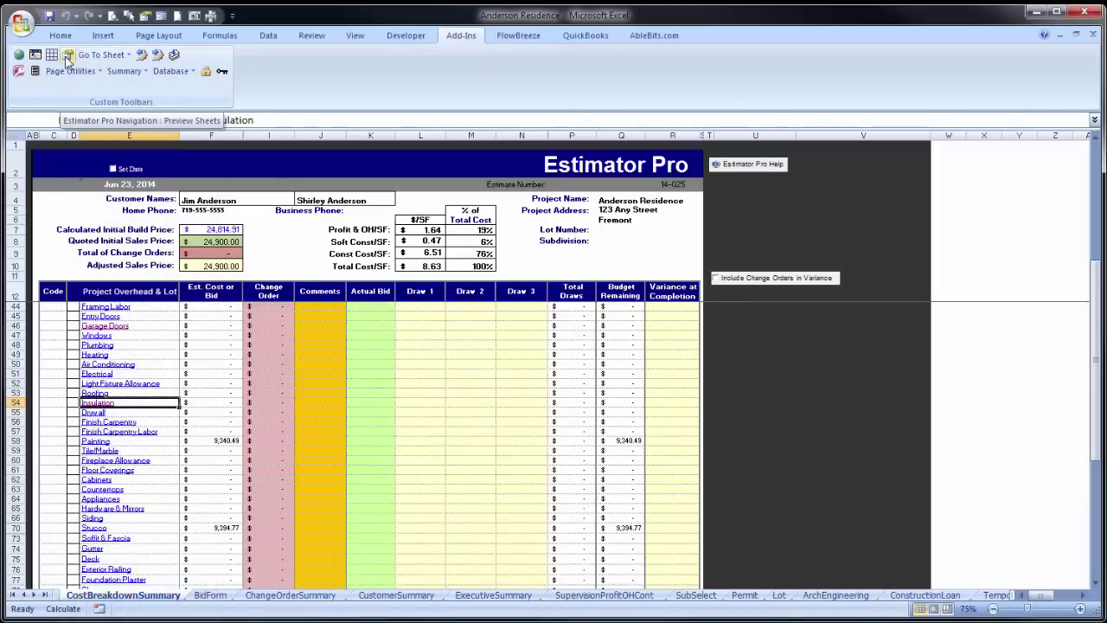
# - Preview the Foundation and CMUFoundation sheets with the sheet previewer, and step back through the sheets before them
pyautogui.click(68, 55)
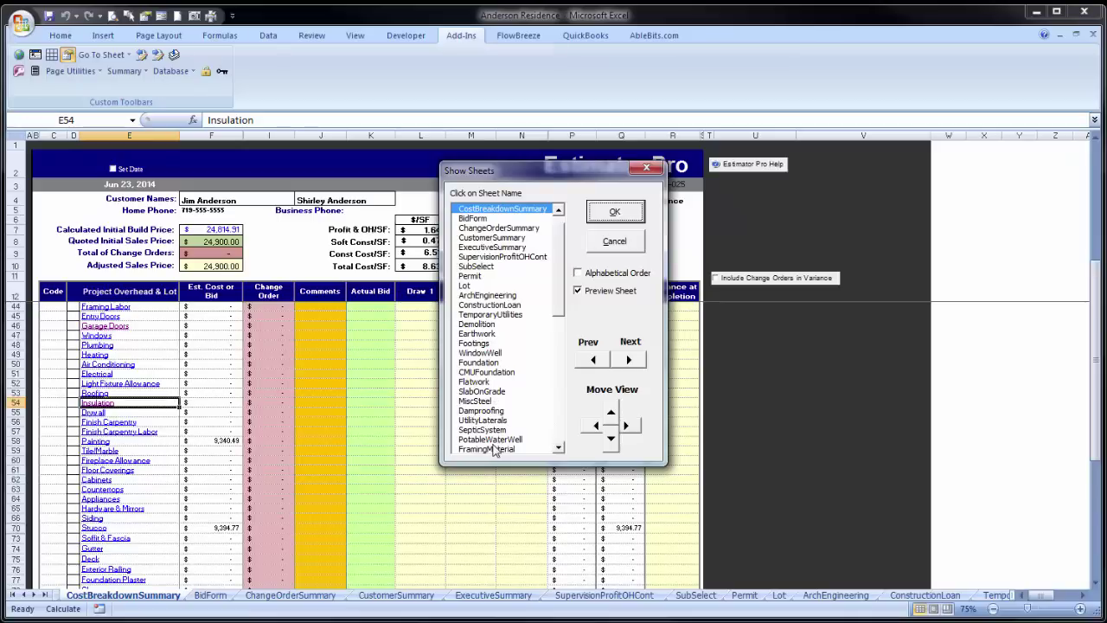
pyautogui.click(481, 363)
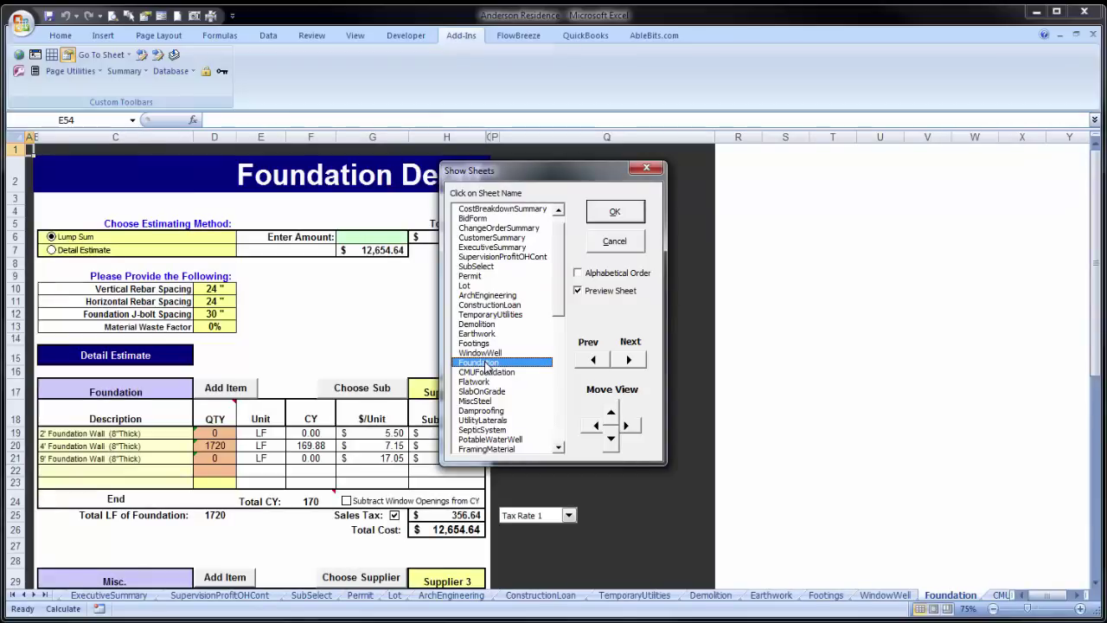
pyautogui.click(482, 375)
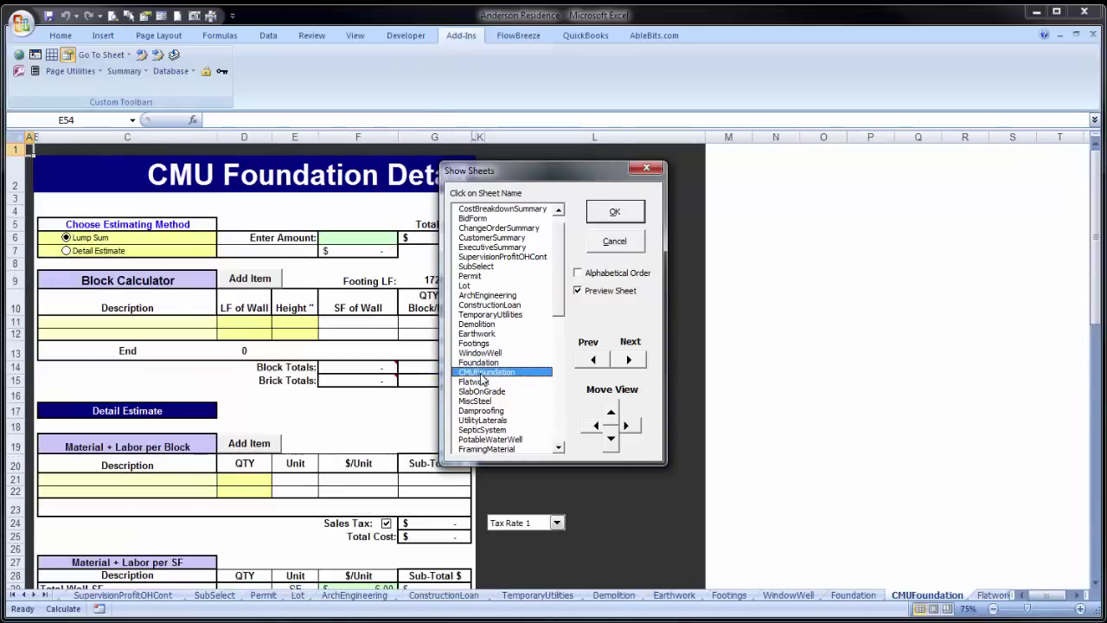
pyautogui.click(593, 360)
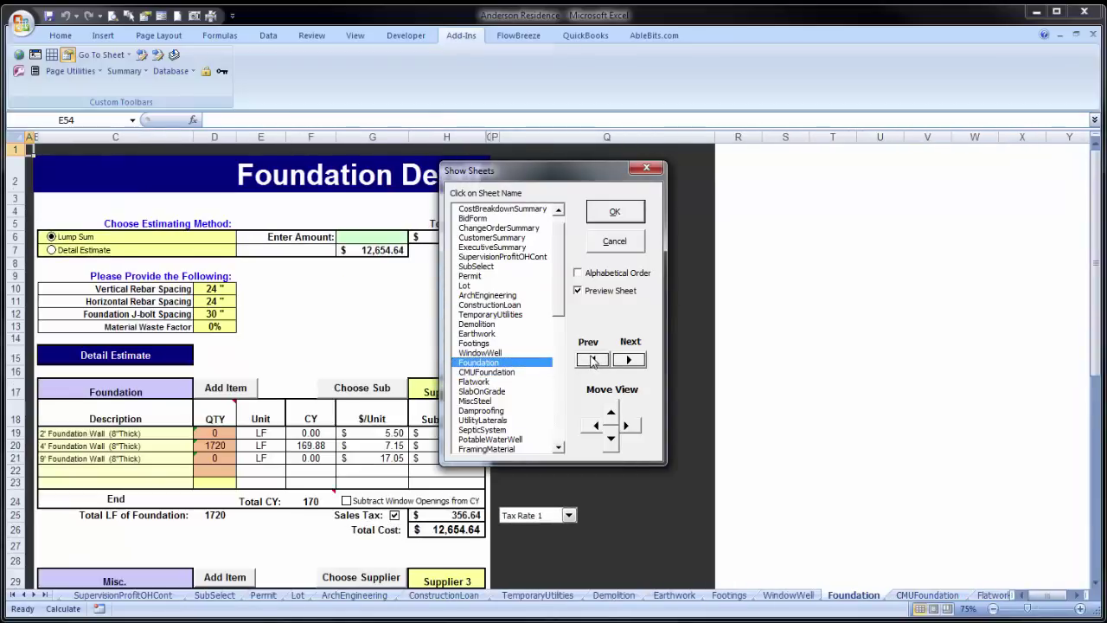
pyautogui.click(593, 360)
pyautogui.click(593, 359)
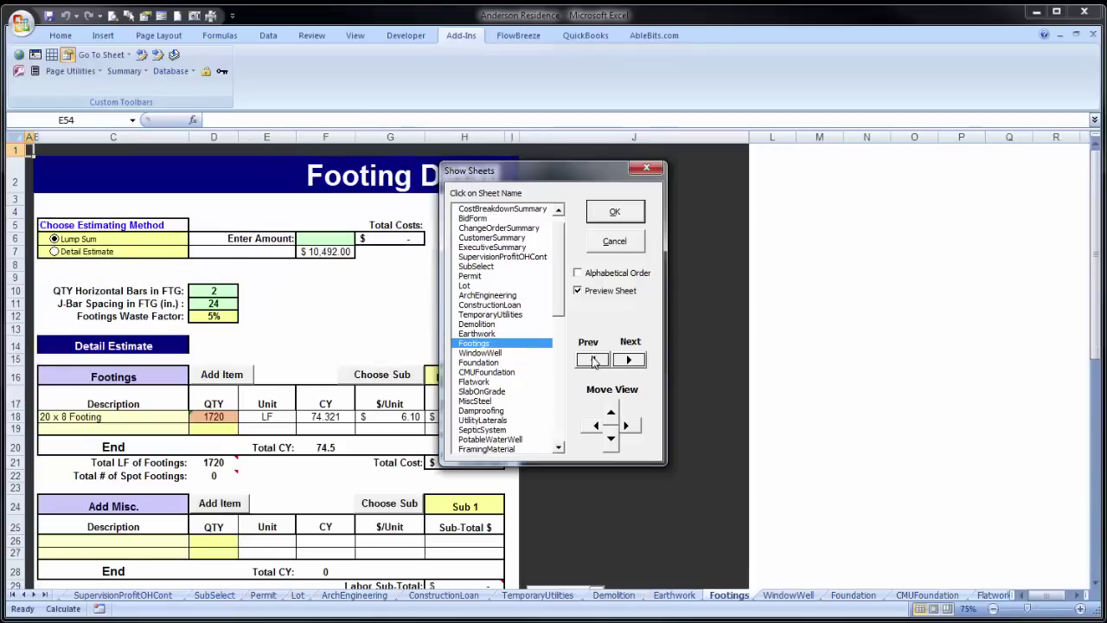
pyautogui.click(593, 360)
# - Choose CMUFoundation in the sheet previewer and open that sheet
pyautogui.click(629, 360)
pyautogui.click(486, 372)
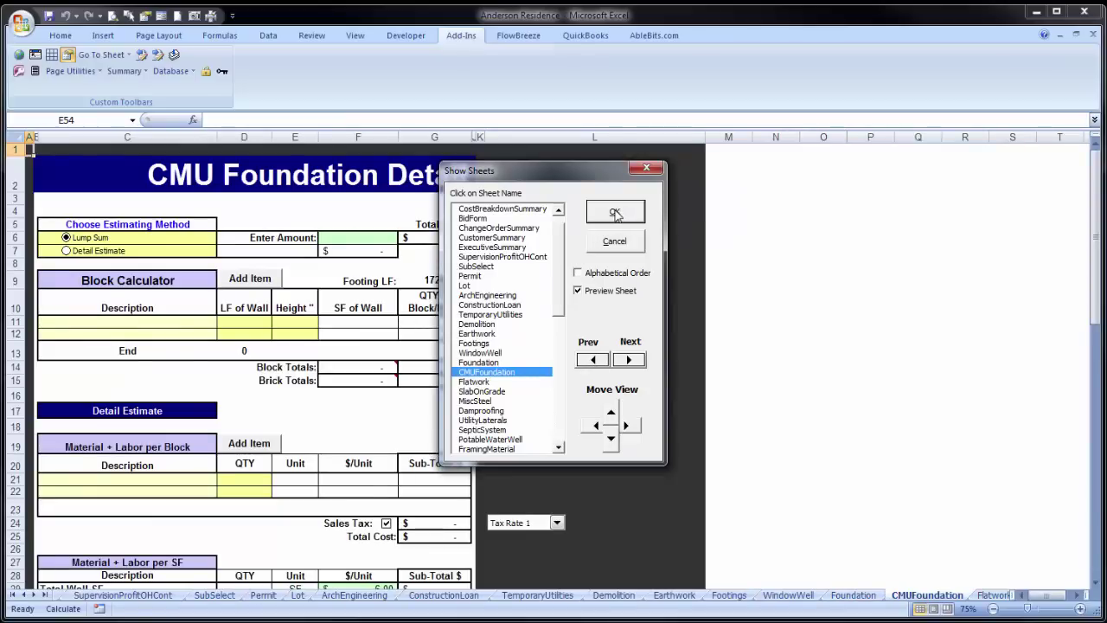
pyautogui.click(615, 213)
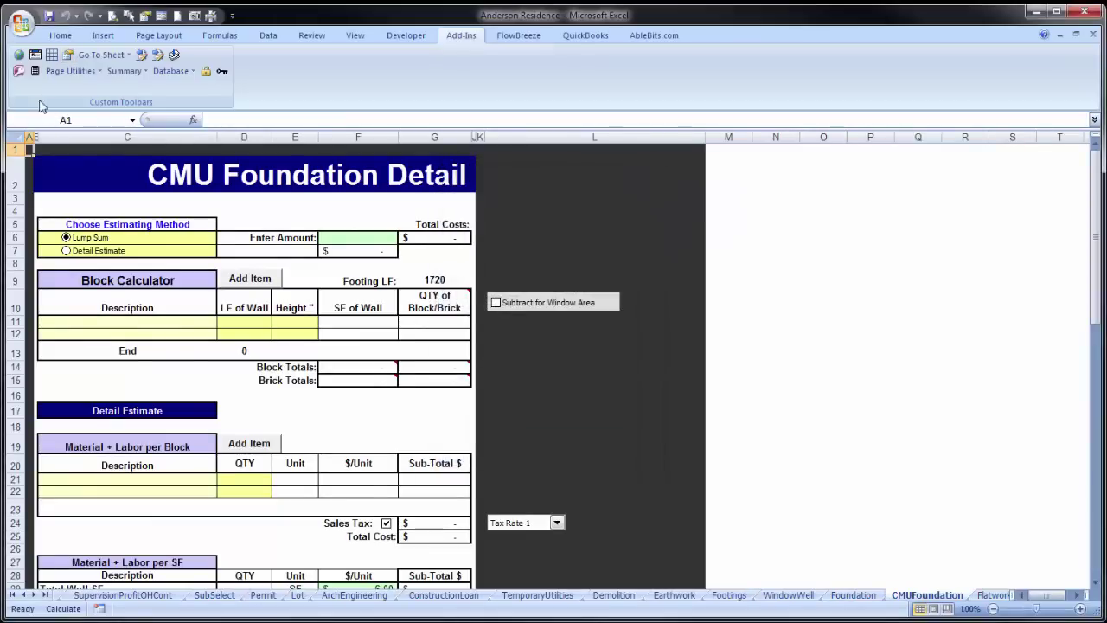
# - Open the Entry Doors detail from the cost breakdown summary and set the Entry Door Allowance quantity to 2000
pyautogui.click(19, 55)
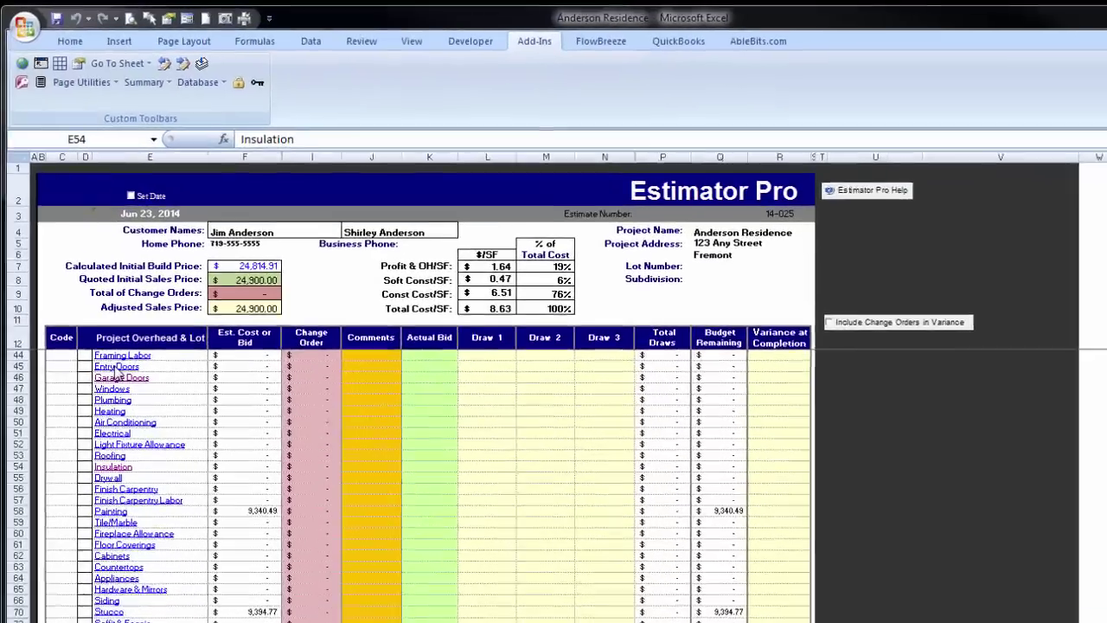
pyautogui.click(100, 317)
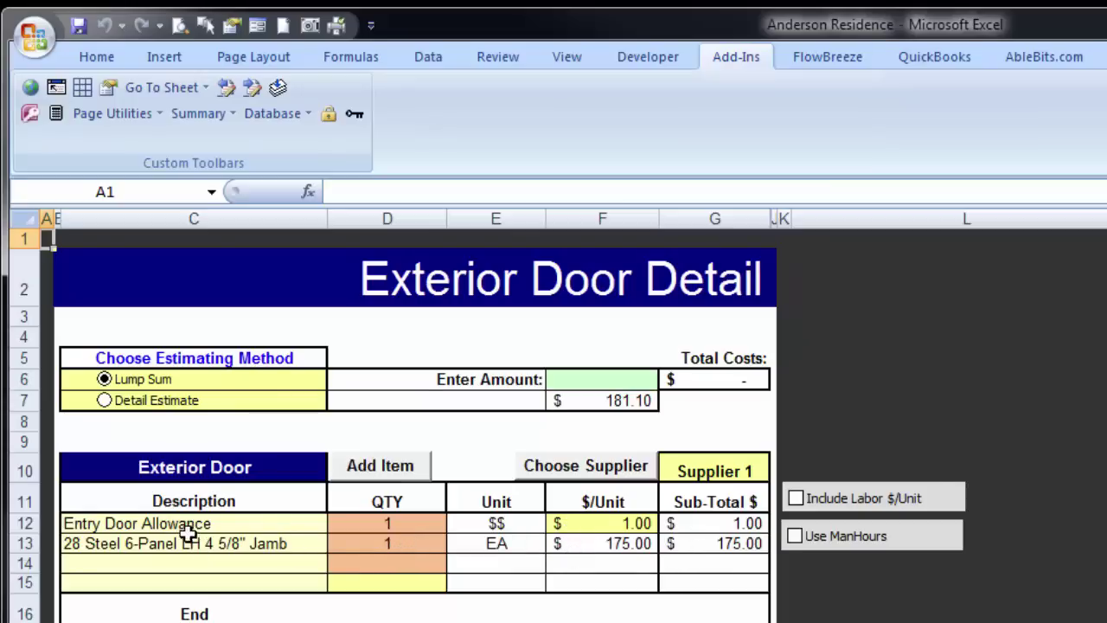
pyautogui.click(406, 523)
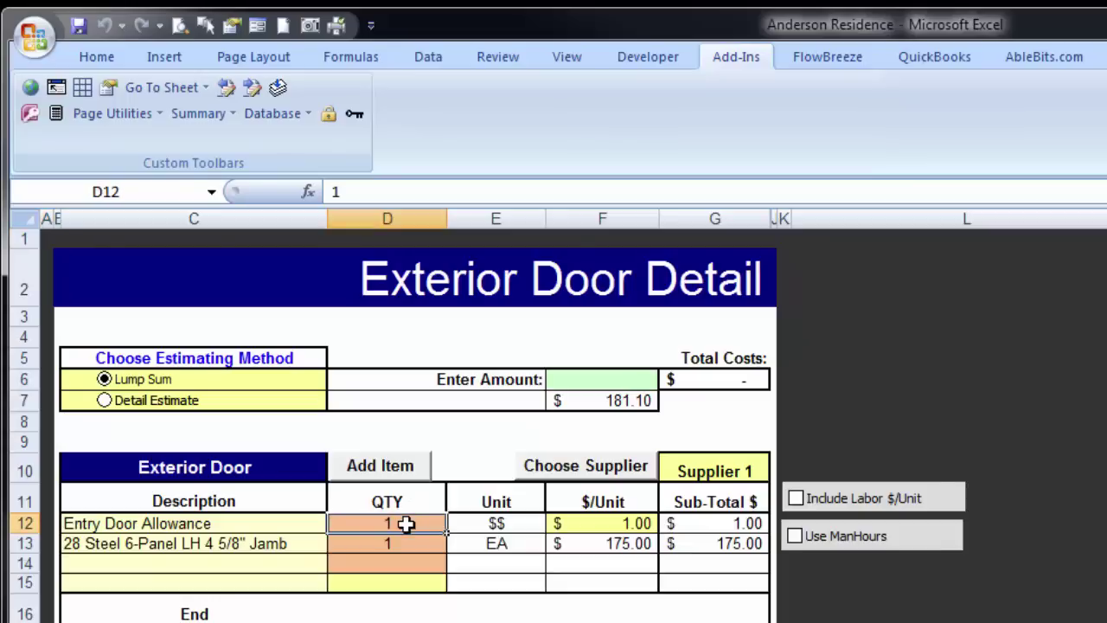
pyautogui.write('2000')
pyautogui.press('Return')
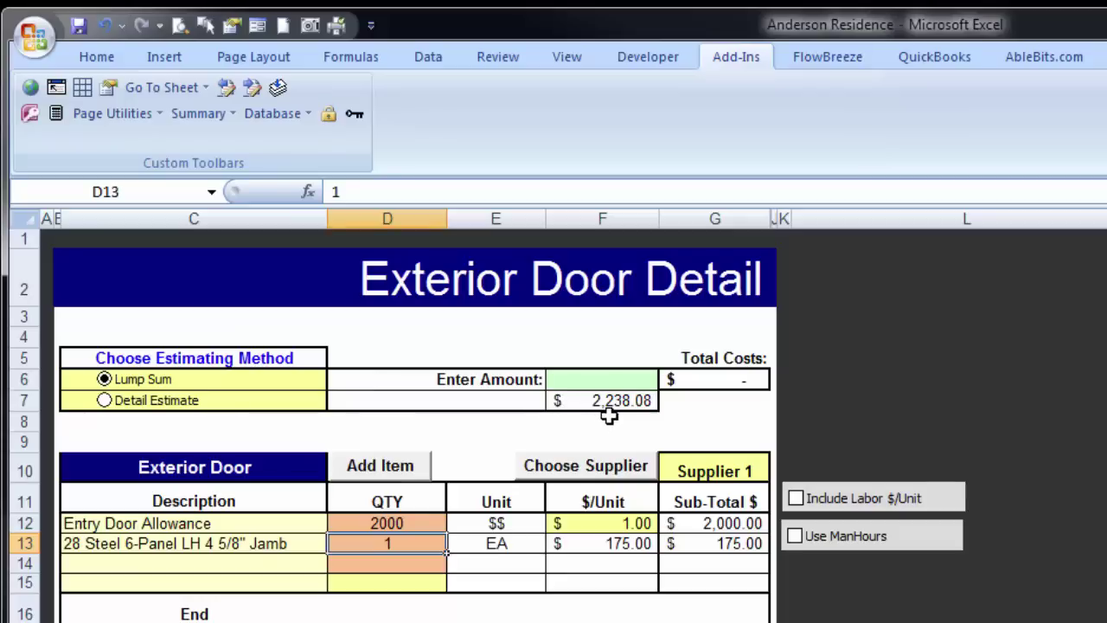
# - Enter a lump sum amount of 2300 for the exterior doors and return to the cost breakdown summary
pyautogui.click(611, 380)
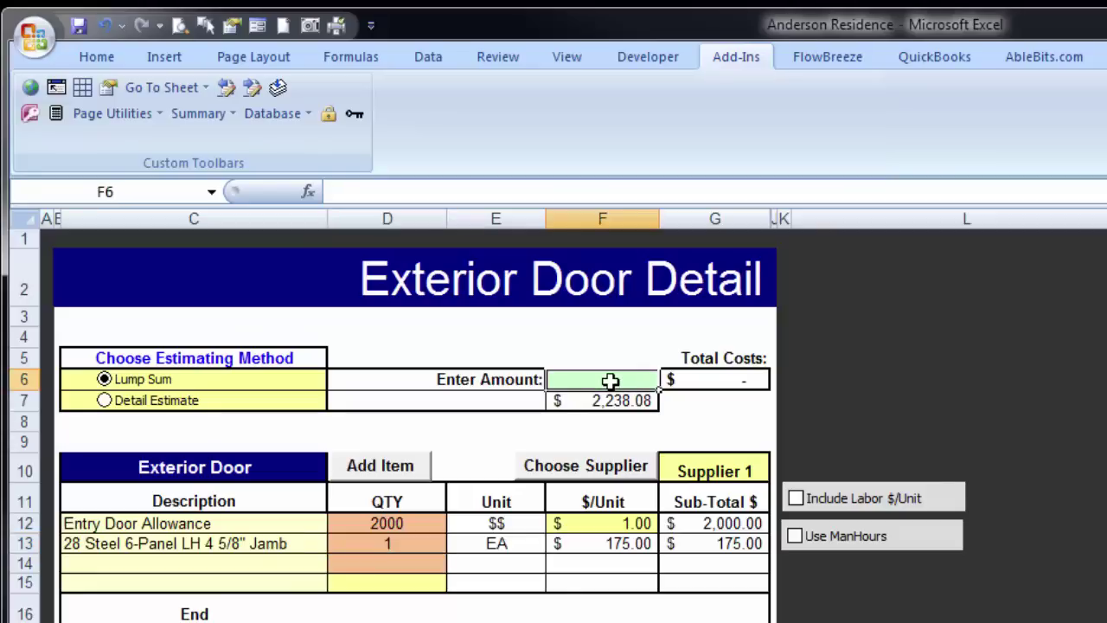
pyautogui.write('2300')
pyautogui.press('Return')
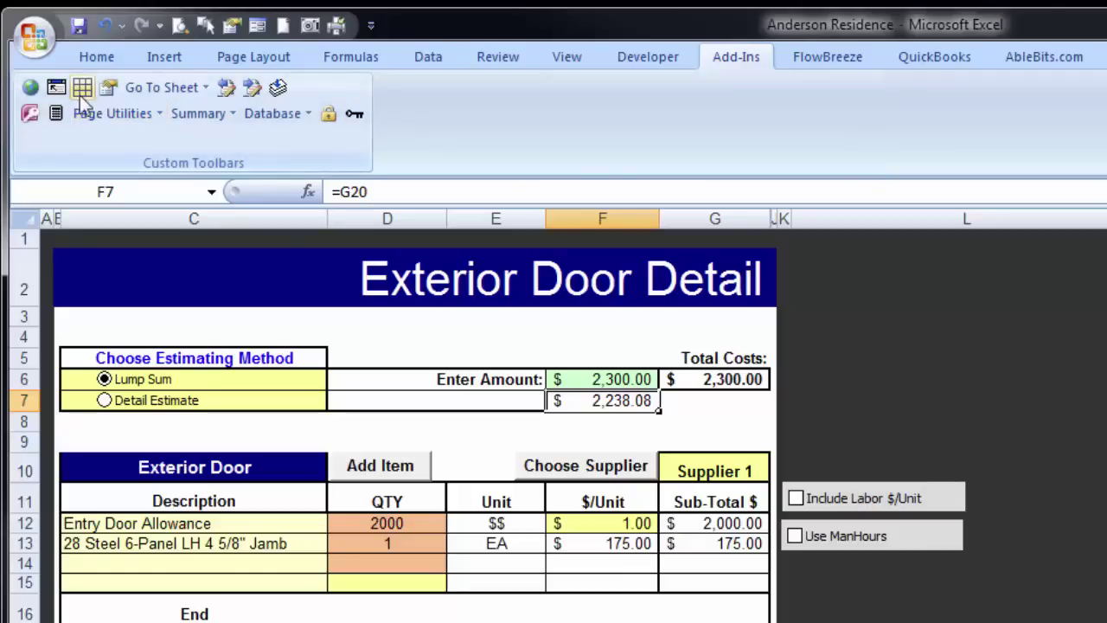
pyautogui.click(30, 88)
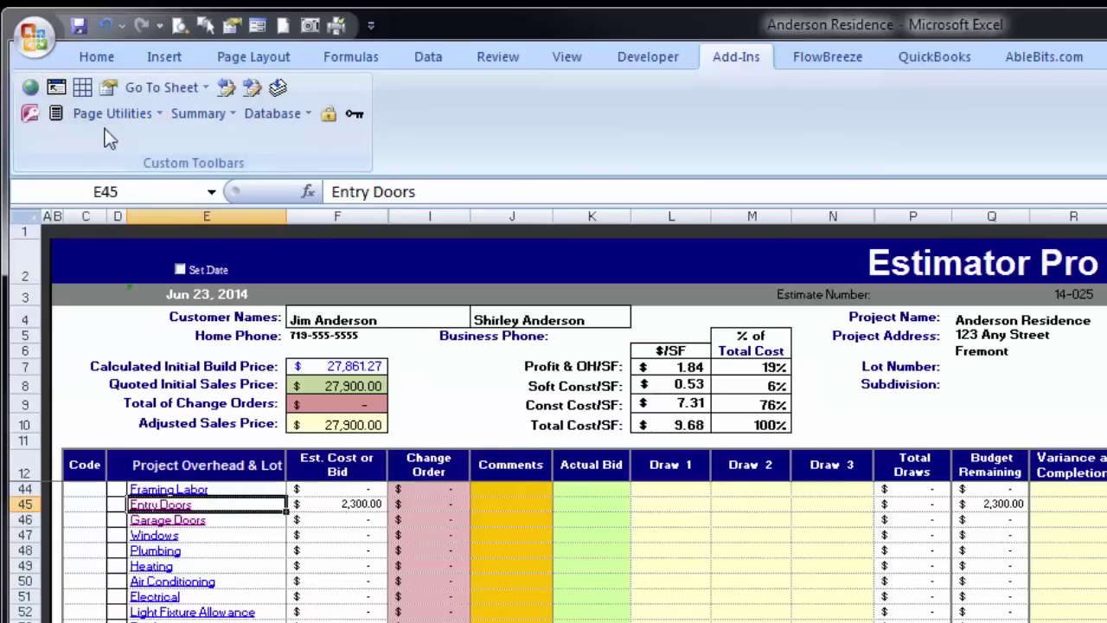
# - Reopen the Entry Doors detail and bring up its item database beside the table, reviewing the supplier choices
pyautogui.click(162, 507)
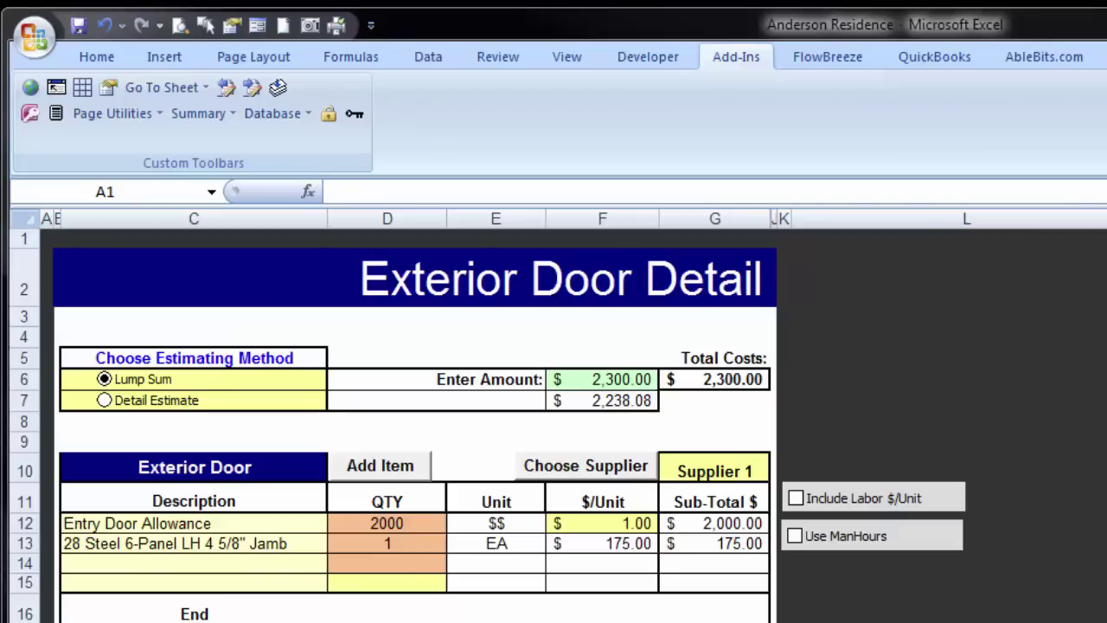
pyautogui.click(609, 473)
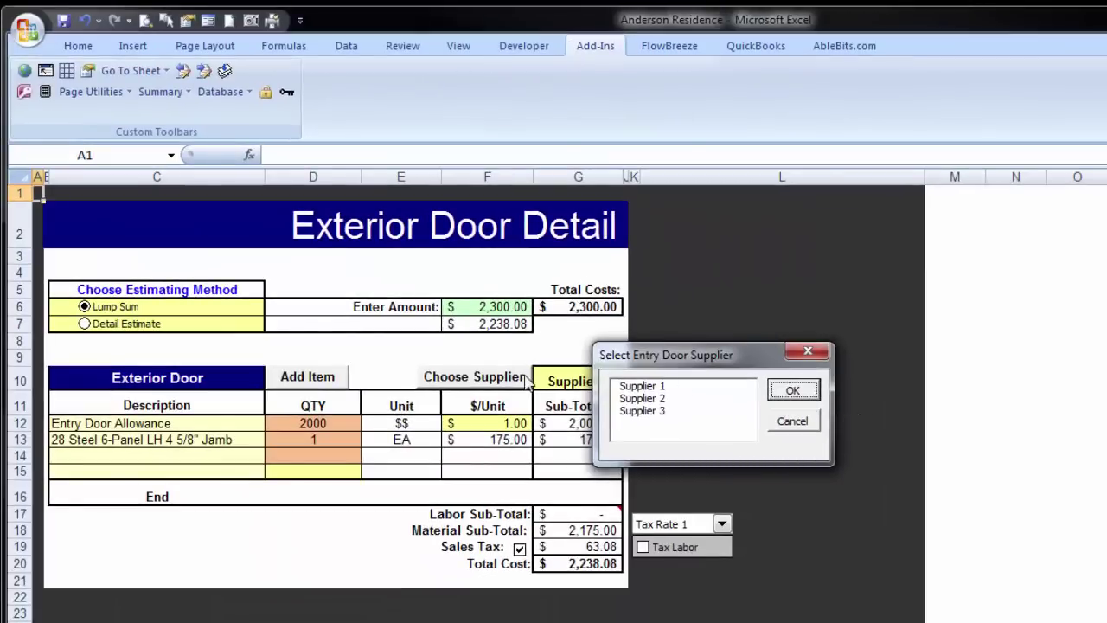
pyautogui.click(509, 382)
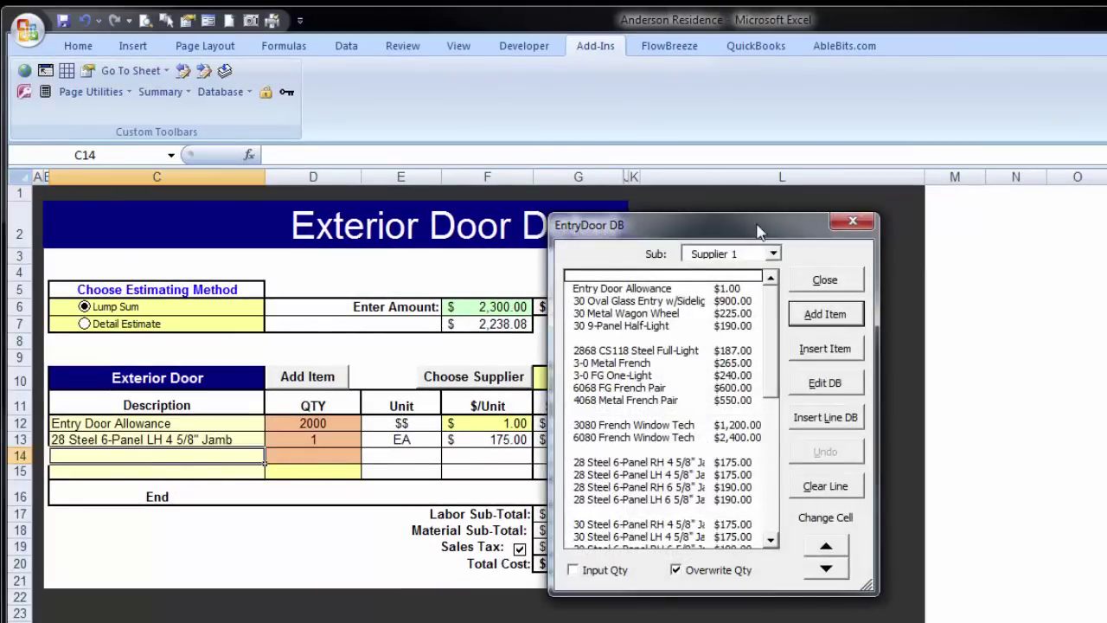
pyautogui.moveTo(758, 230); pyautogui.dragTo(848, 222)
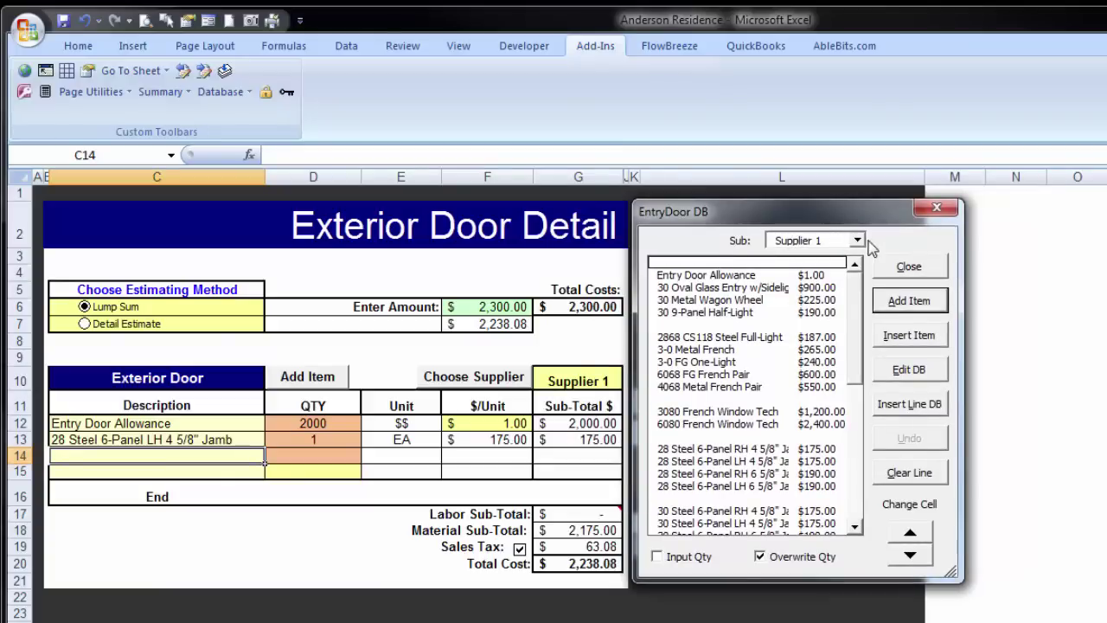
pyautogui.click(857, 240)
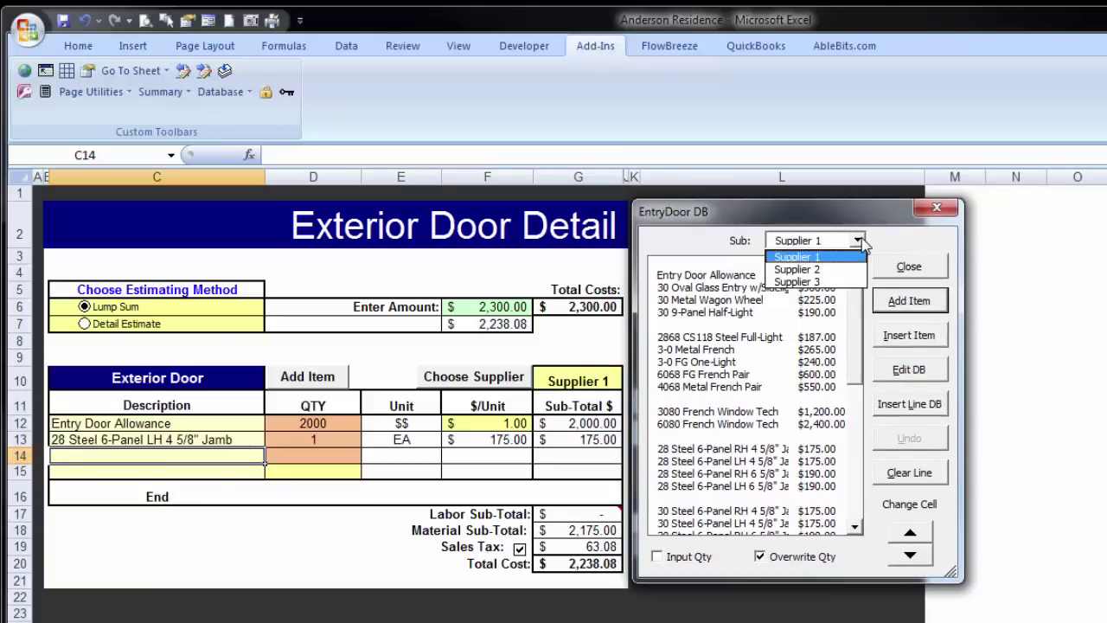
pyautogui.click(860, 243)
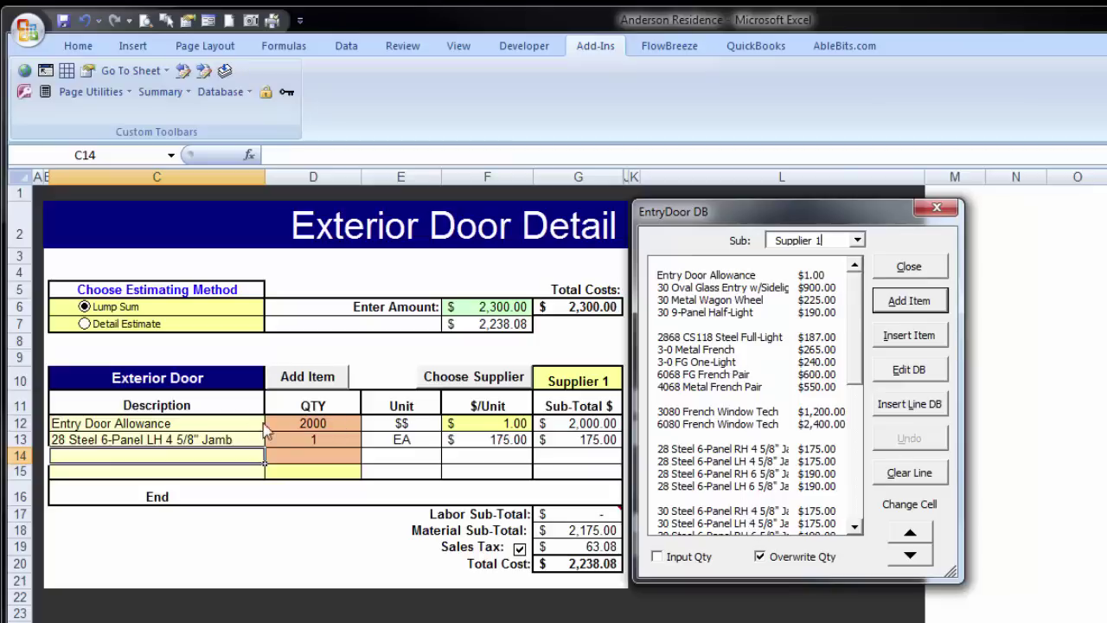
# - Add the 30 Oval Glass Entry w/Sidelight and the 6068 FG French Pair from Supplier 1 to the exterior door table
pyautogui.click(718, 289)
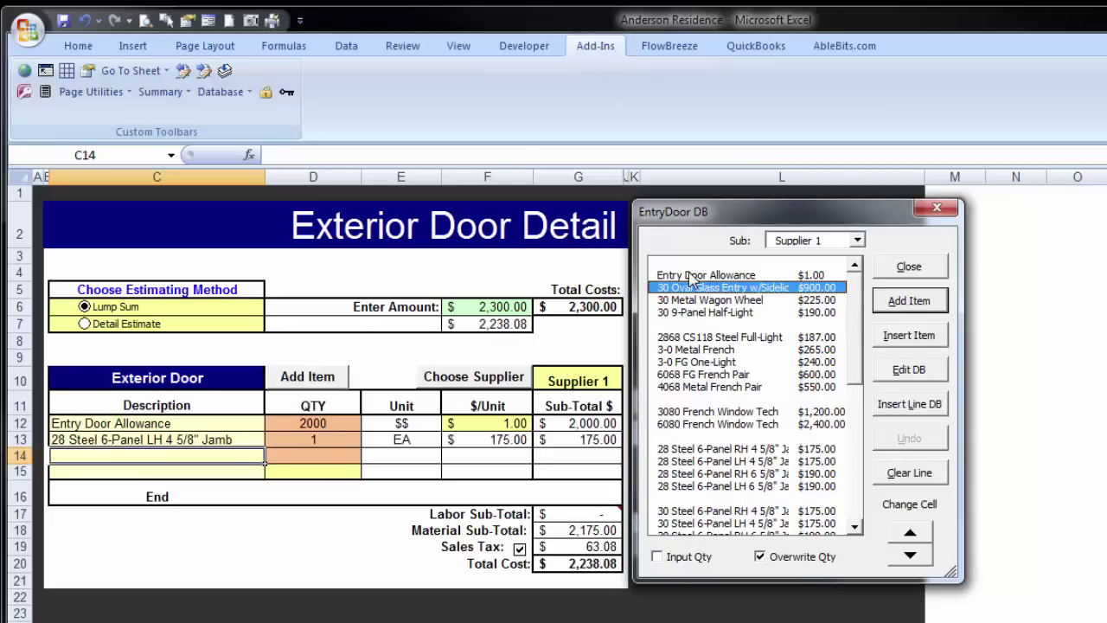
pyautogui.doubleClick(709, 291)
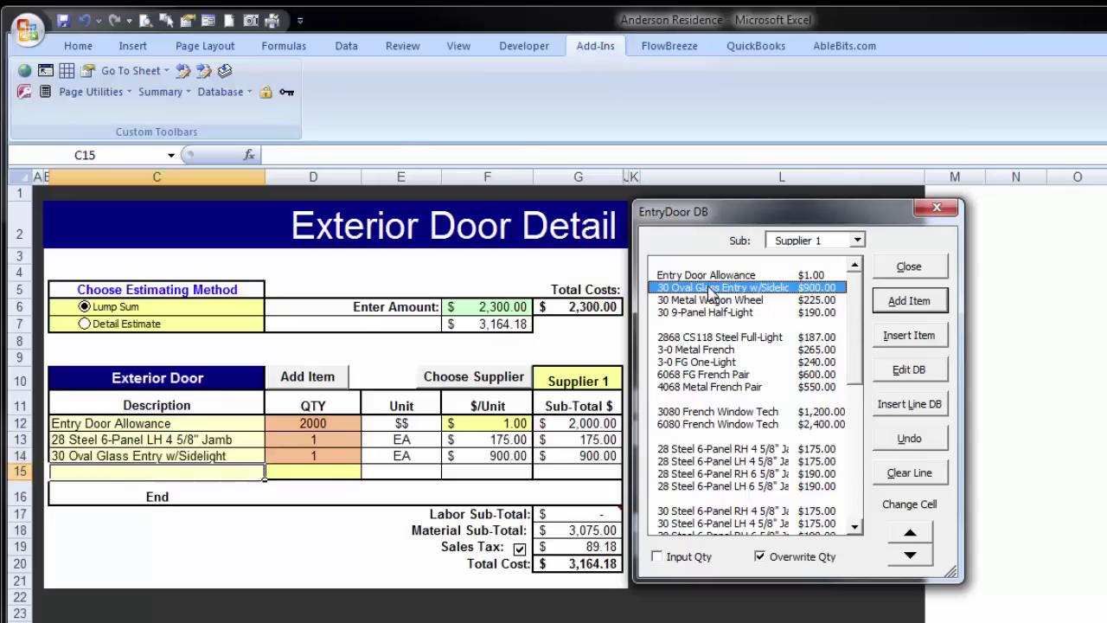
pyautogui.doubleClick(717, 375)
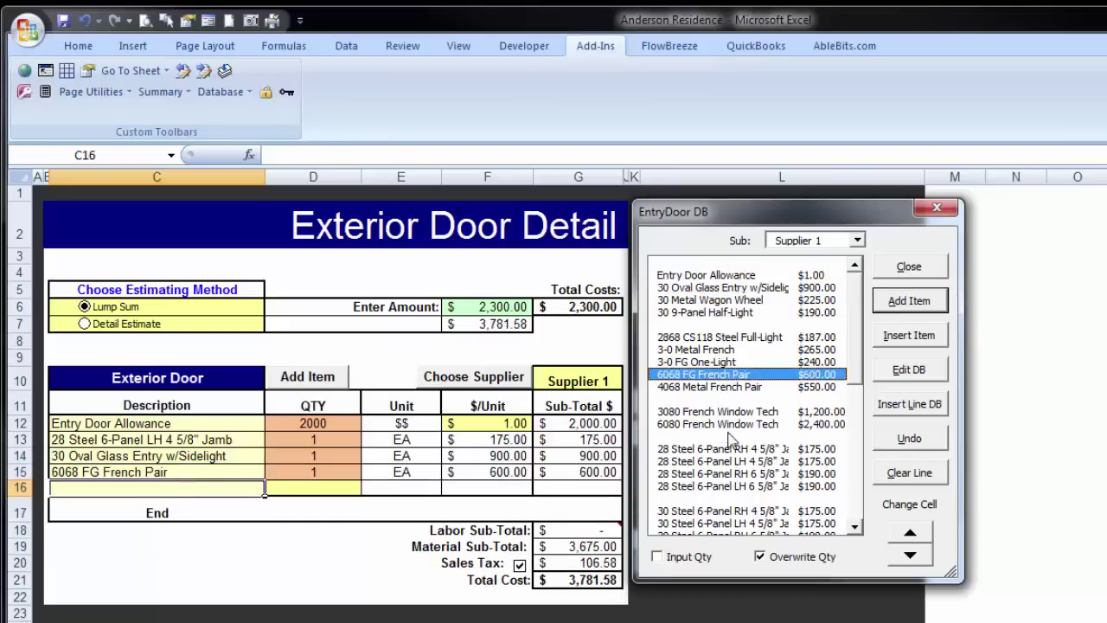
# - Add the 4068 Metal French Pair to the exterior door table and clear its line again
pyautogui.doubleClick(716, 387)
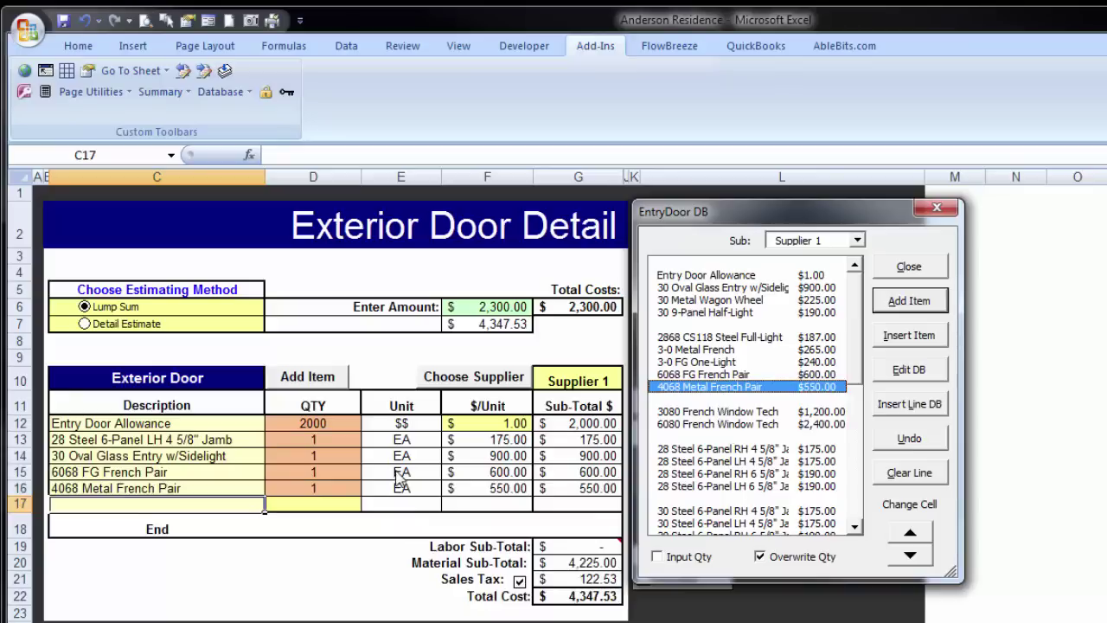
pyautogui.click(910, 534)
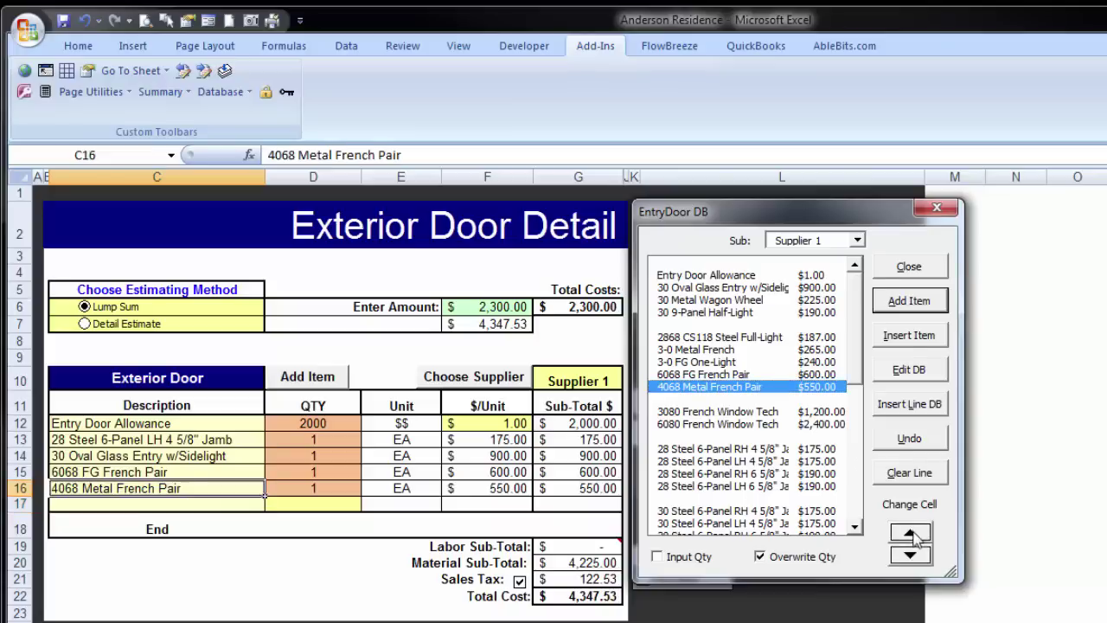
pyautogui.click(910, 473)
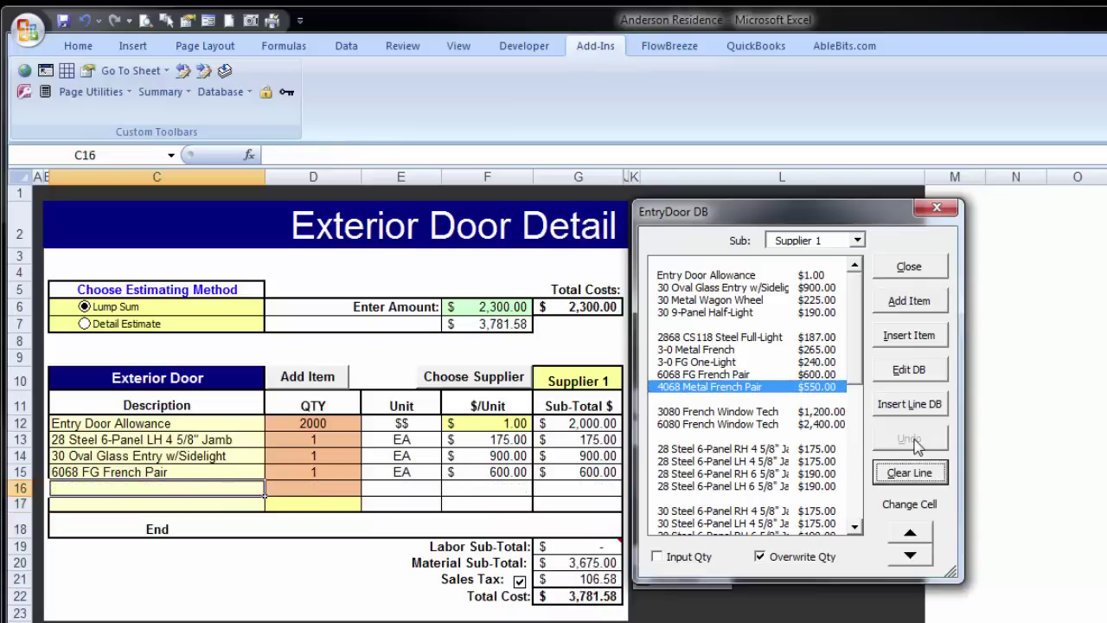
# - Clear the 6068 FG French Pair line, then view the Entry Door Database and return to the exterior door detail
pyautogui.click(907, 481)
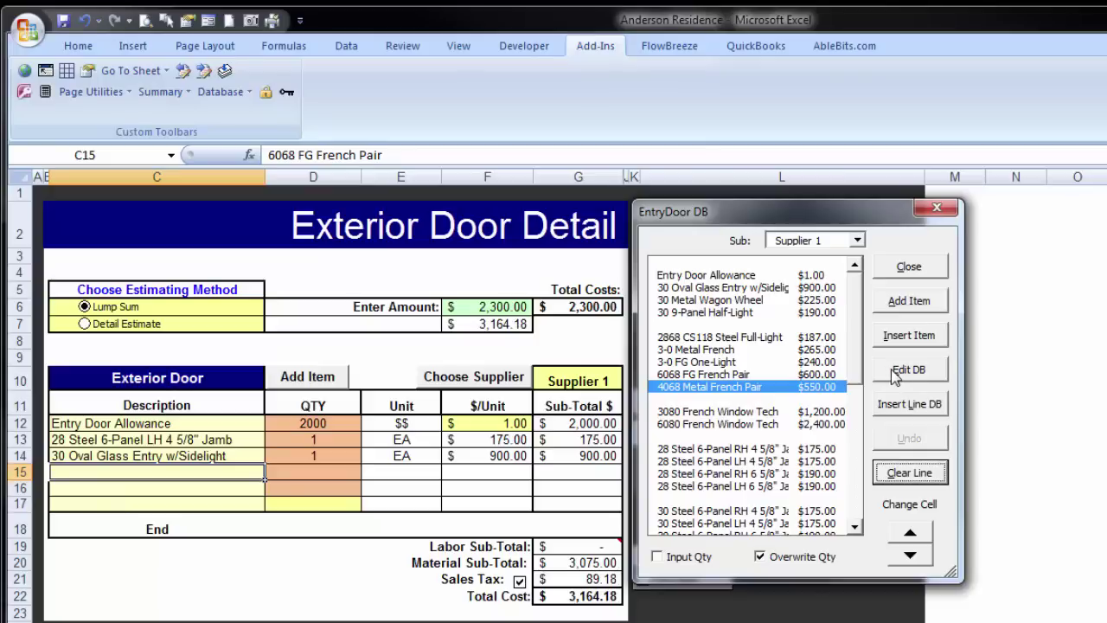
pyautogui.click(896, 374)
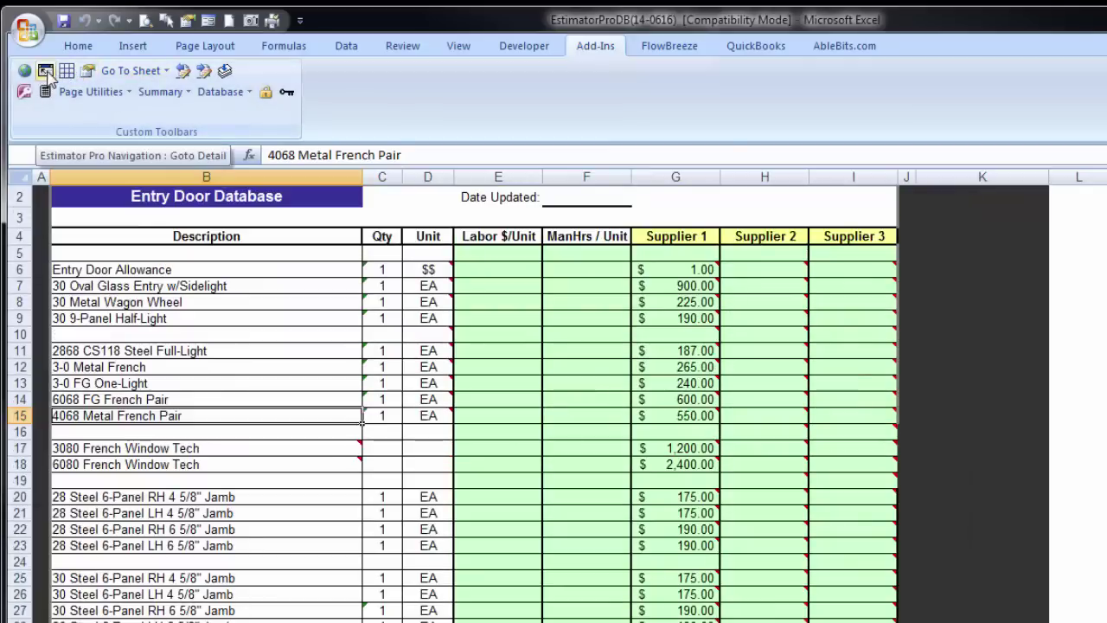
pyautogui.click(46, 75)
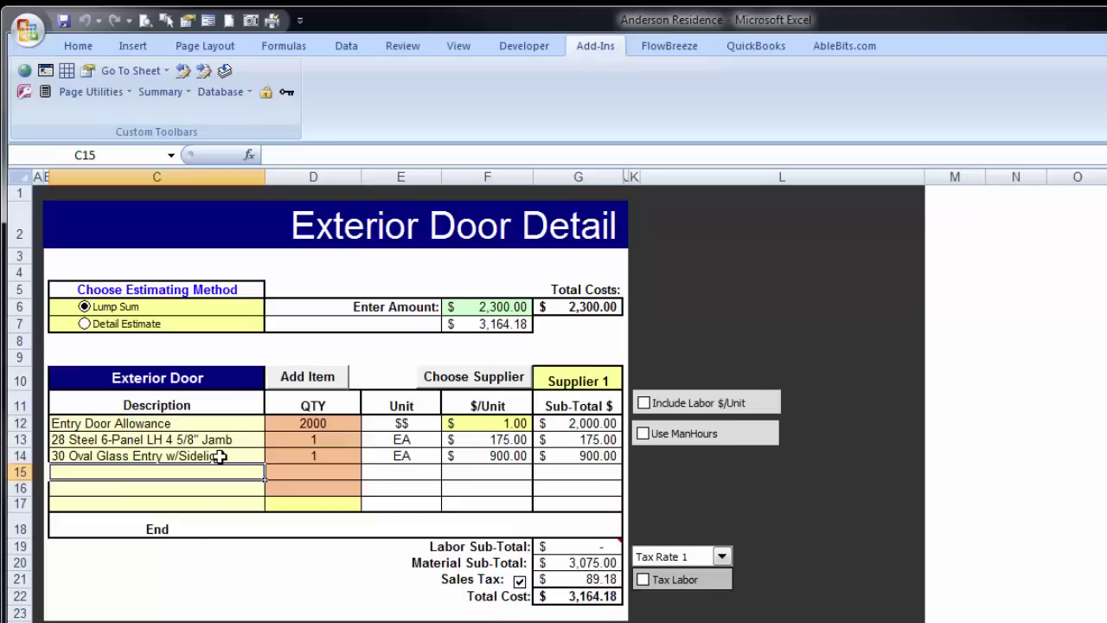
# - Clear the 30 Oval Glass Entry w/Sidelight line from the exterior door table and close the item database
pyautogui.click(220, 456)
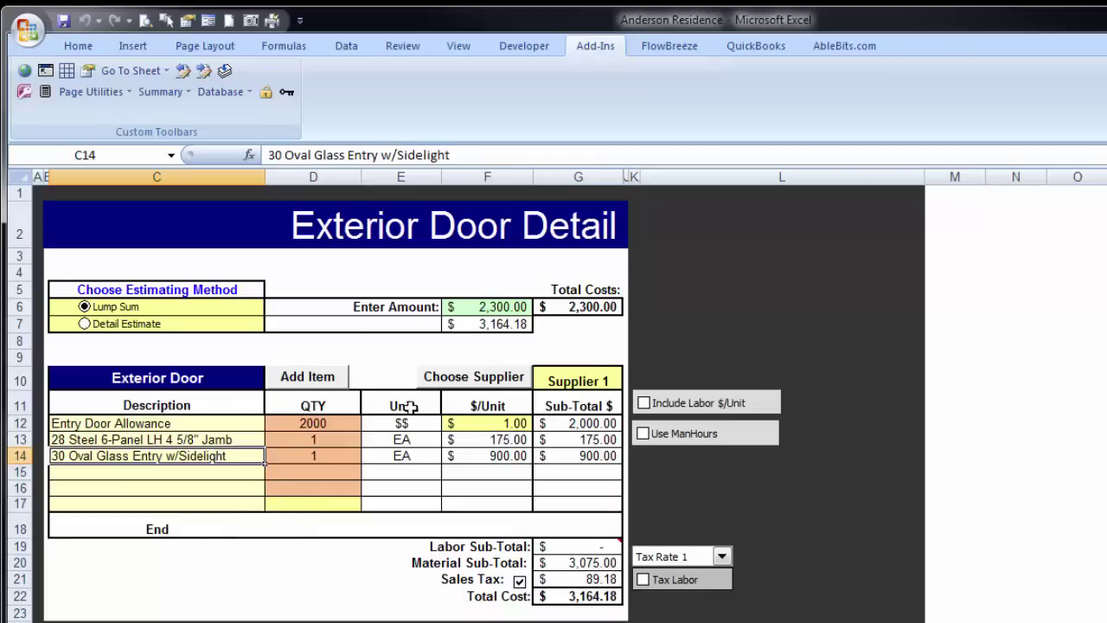
pyautogui.click(331, 377)
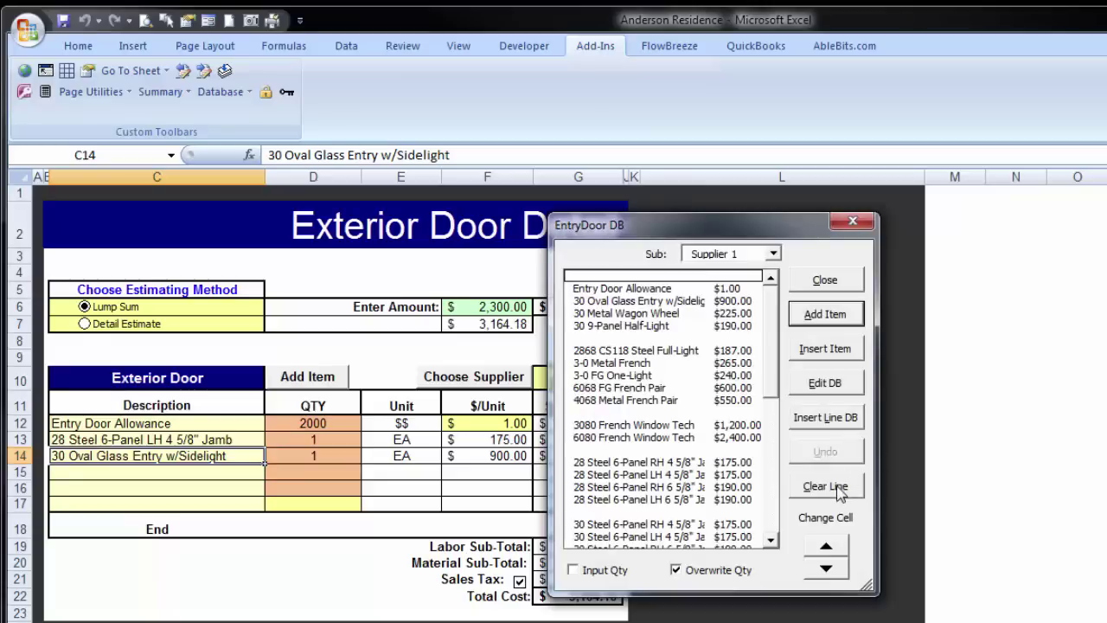
pyautogui.click(835, 488)
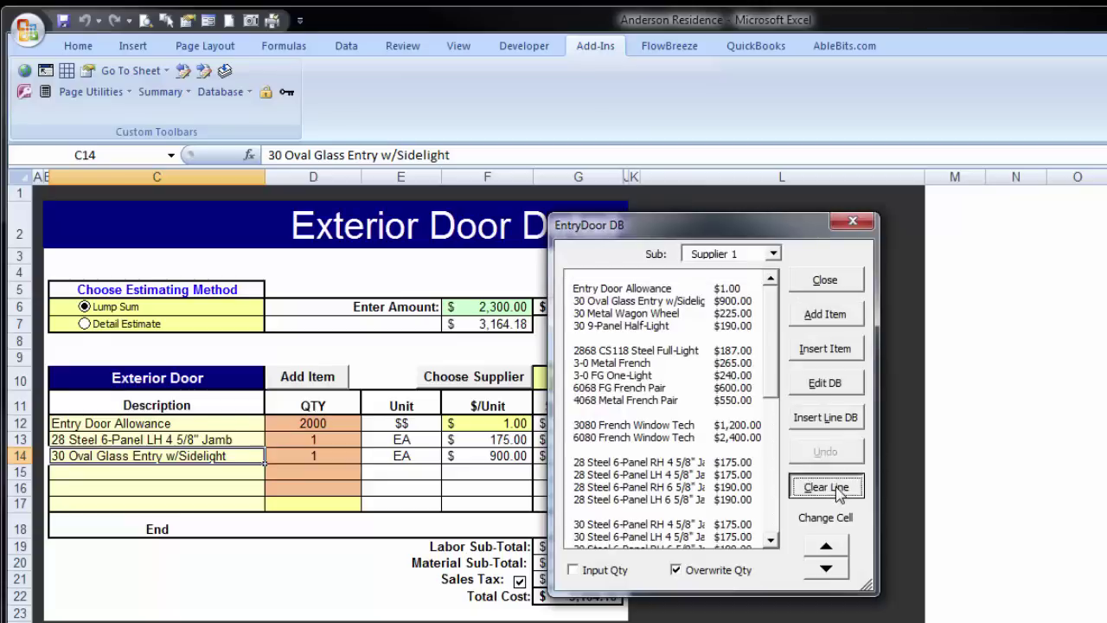
pyautogui.click(822, 281)
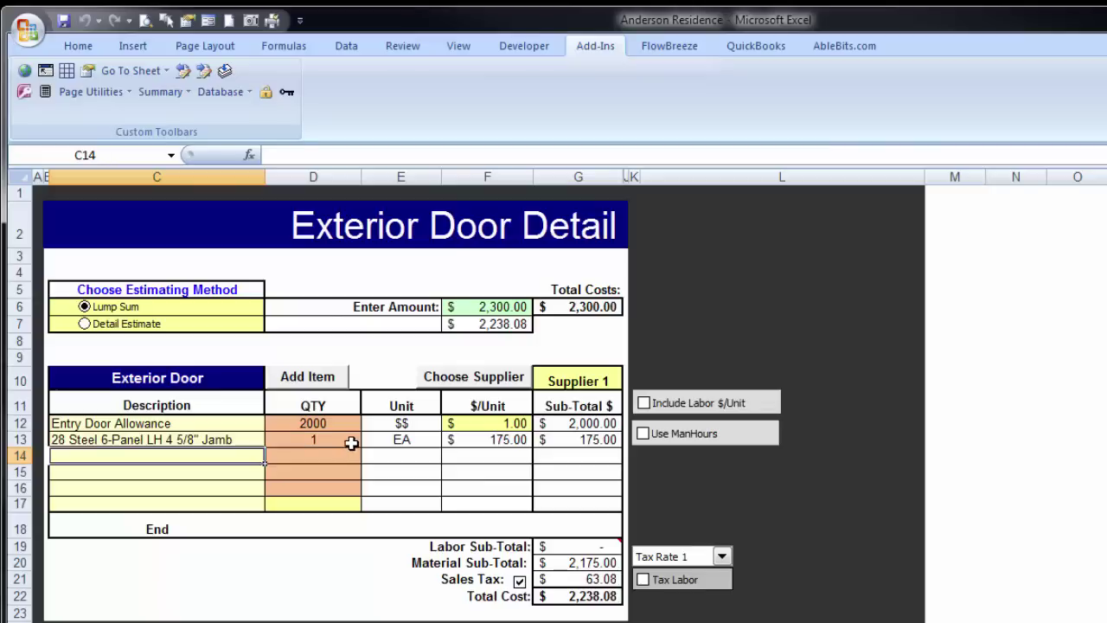
# - Add a "Labor - Installation" item at 30 under Supplier 1 in row 40 of the Entry Door Database and return to the exterior door detail
pyautogui.click(321, 376)
pyautogui.click(825, 382)
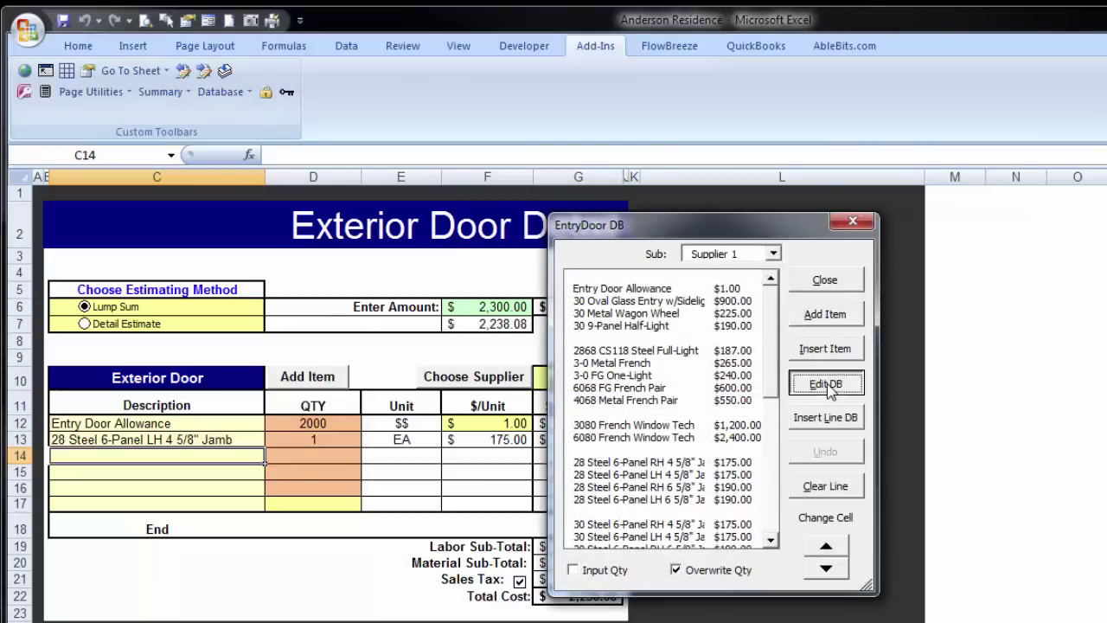
pyautogui.scroll(-2, 558, 442)
pyautogui.click(259, 567)
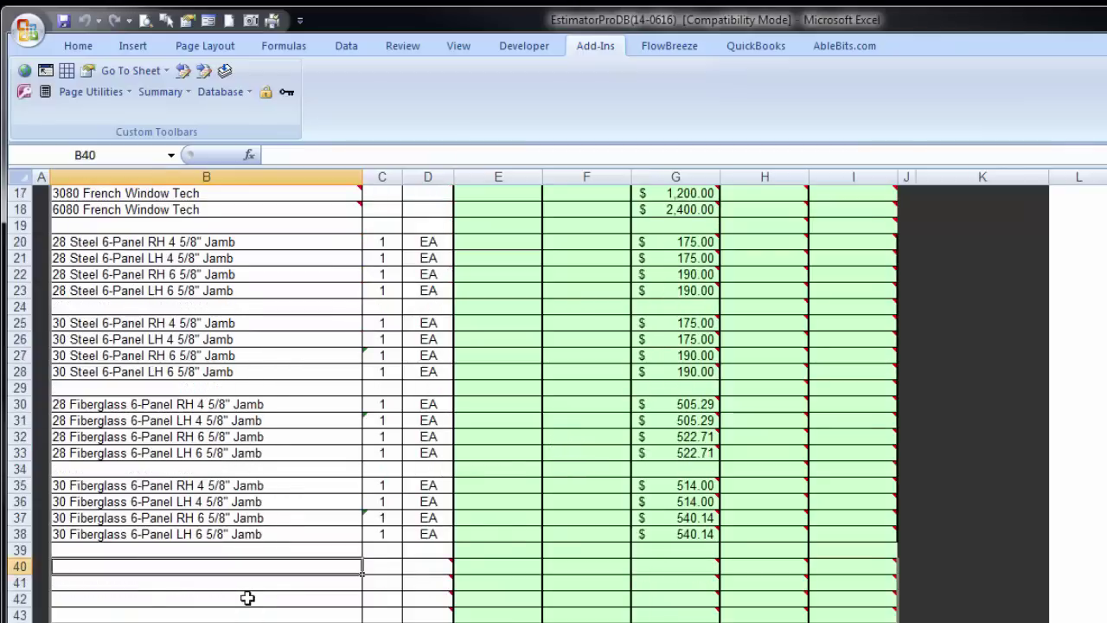
pyautogui.write('Lab')
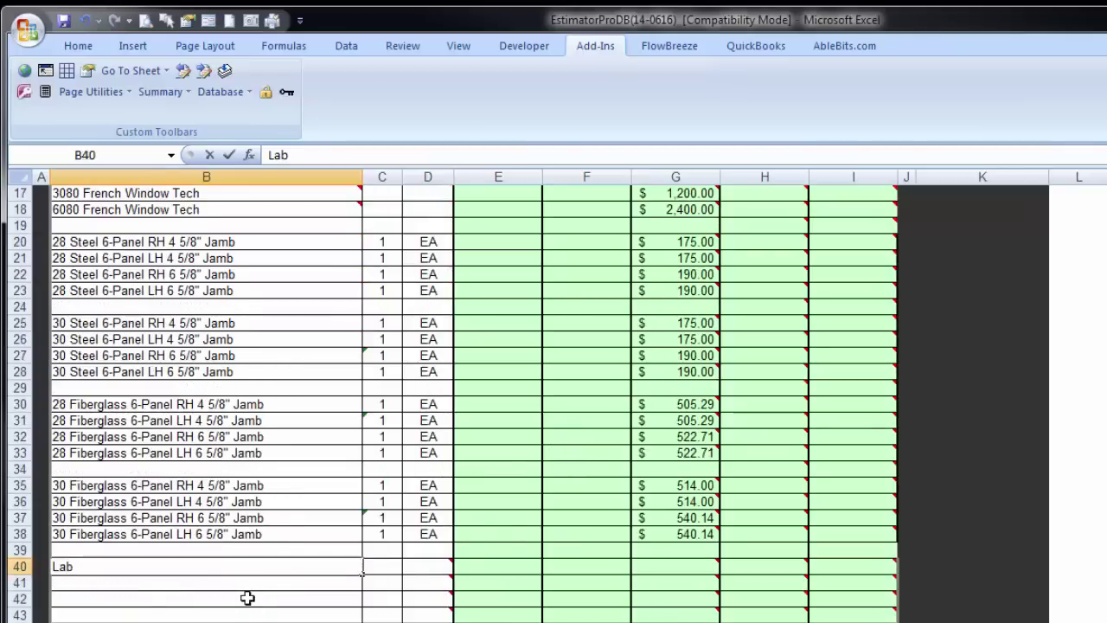
pyautogui.write('or - I')
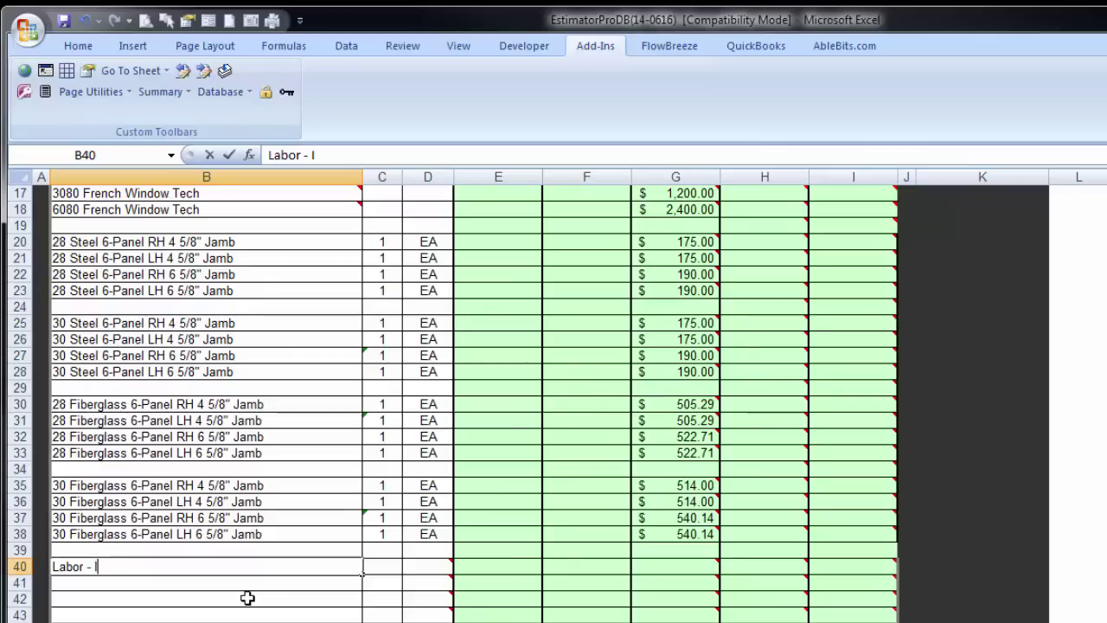
pyautogui.write('nstallation')
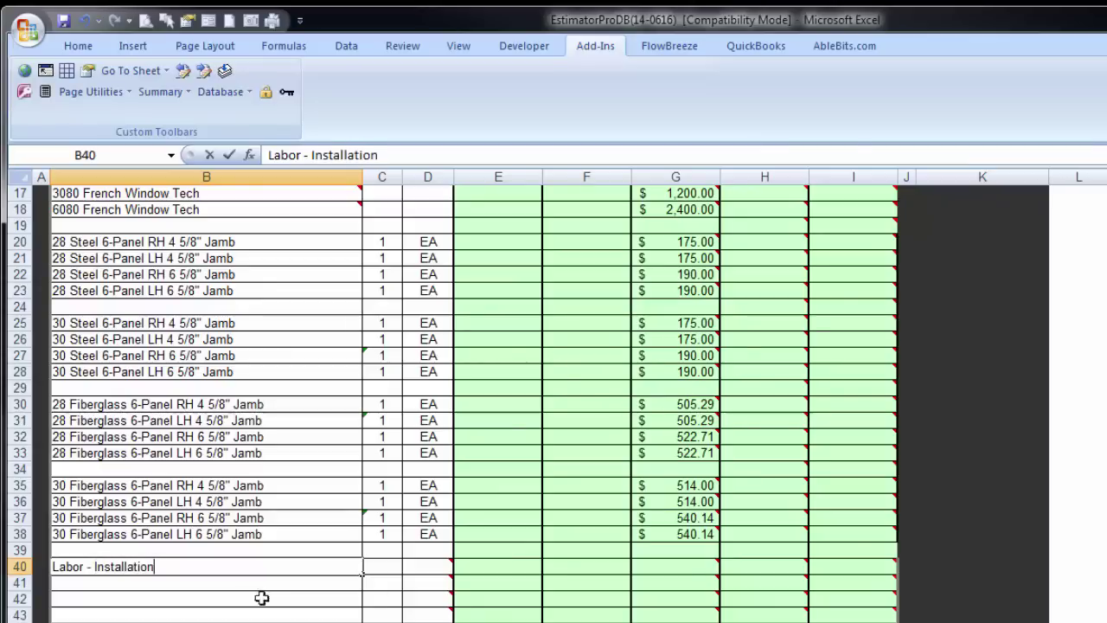
pyautogui.click(680, 566)
pyautogui.write('30')
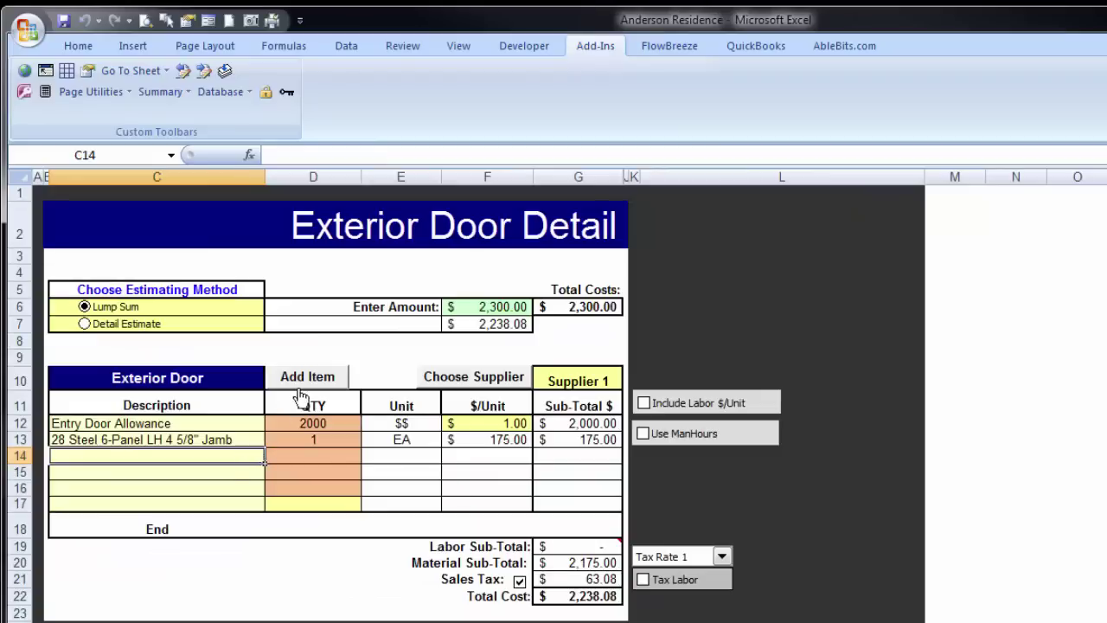
# - Add the Labor - Installation item to the exterior door table with a quantity of 3
pyautogui.click(311, 386)
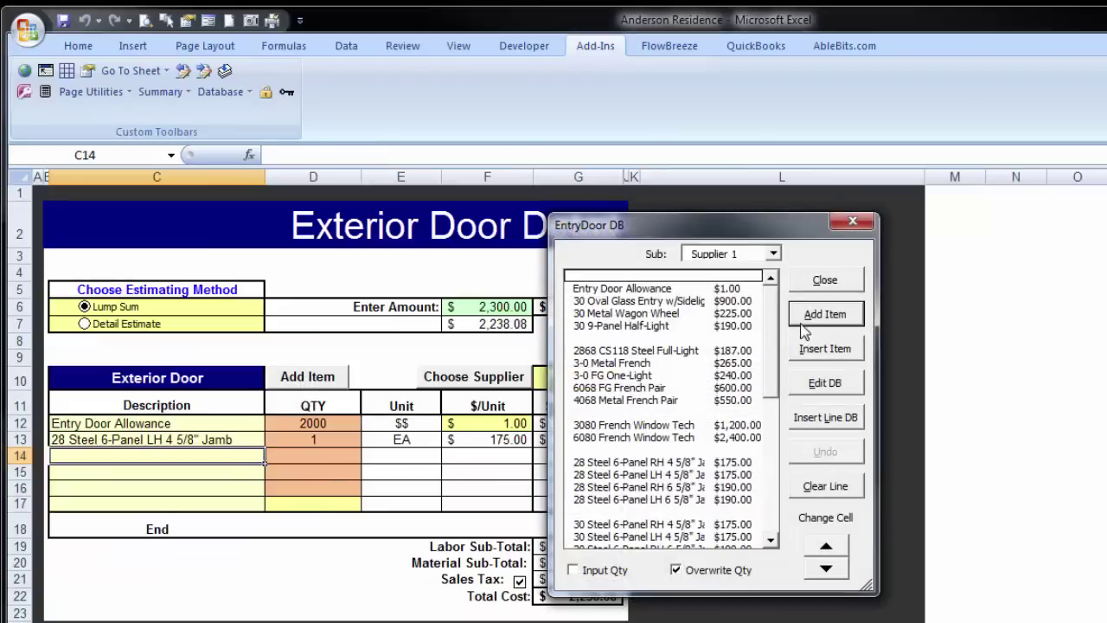
pyautogui.scroll(-10, 640, 398)
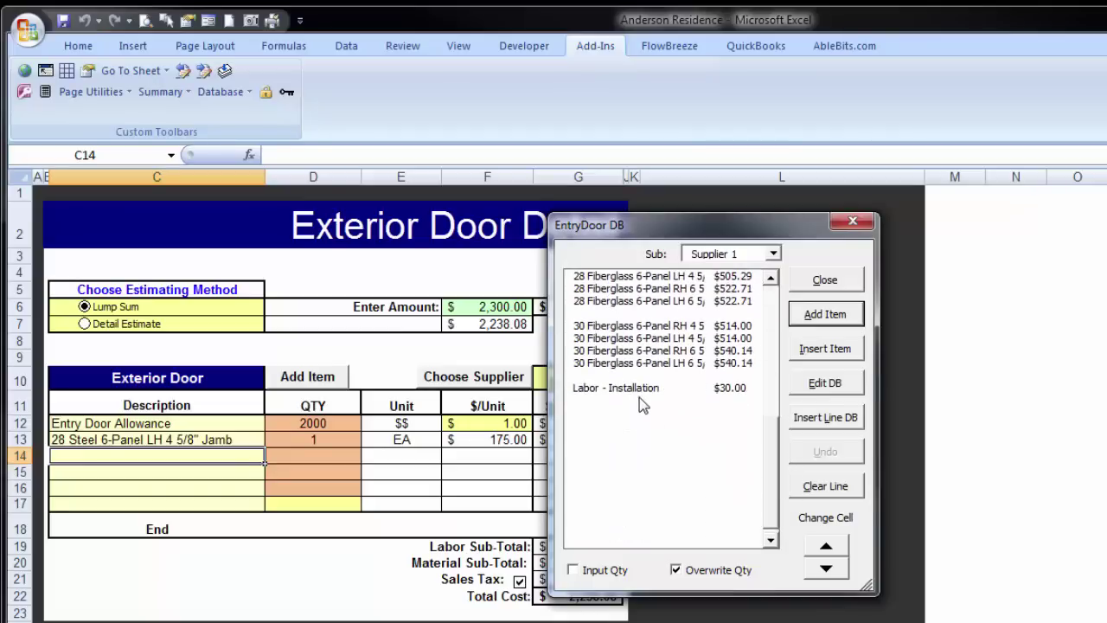
pyautogui.click(642, 389)
pyautogui.doubleClick(642, 389)
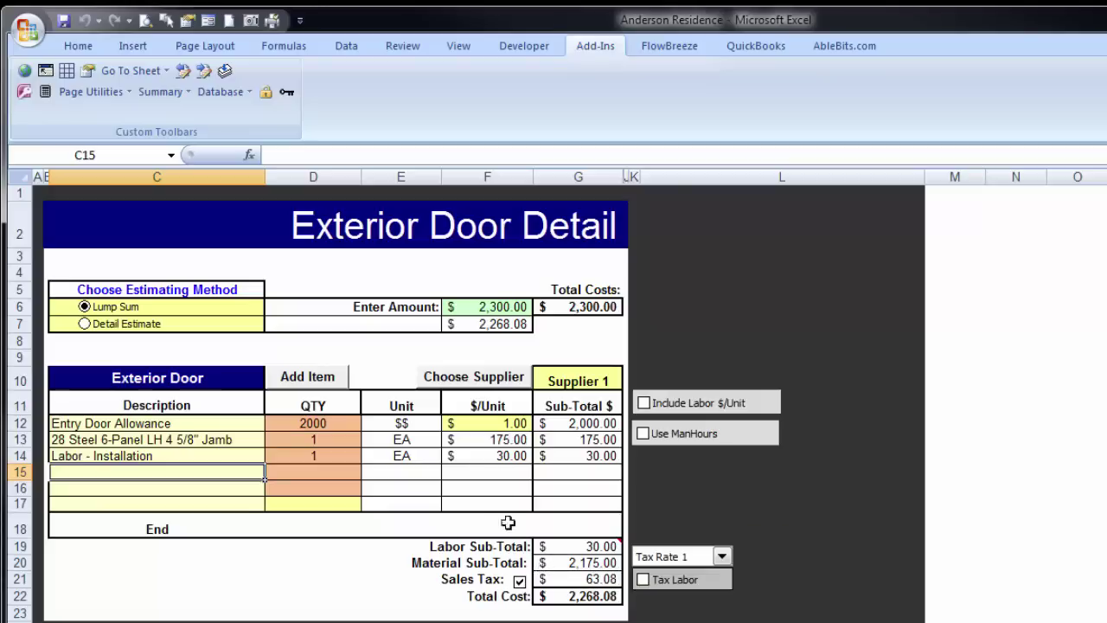
pyautogui.click(350, 456)
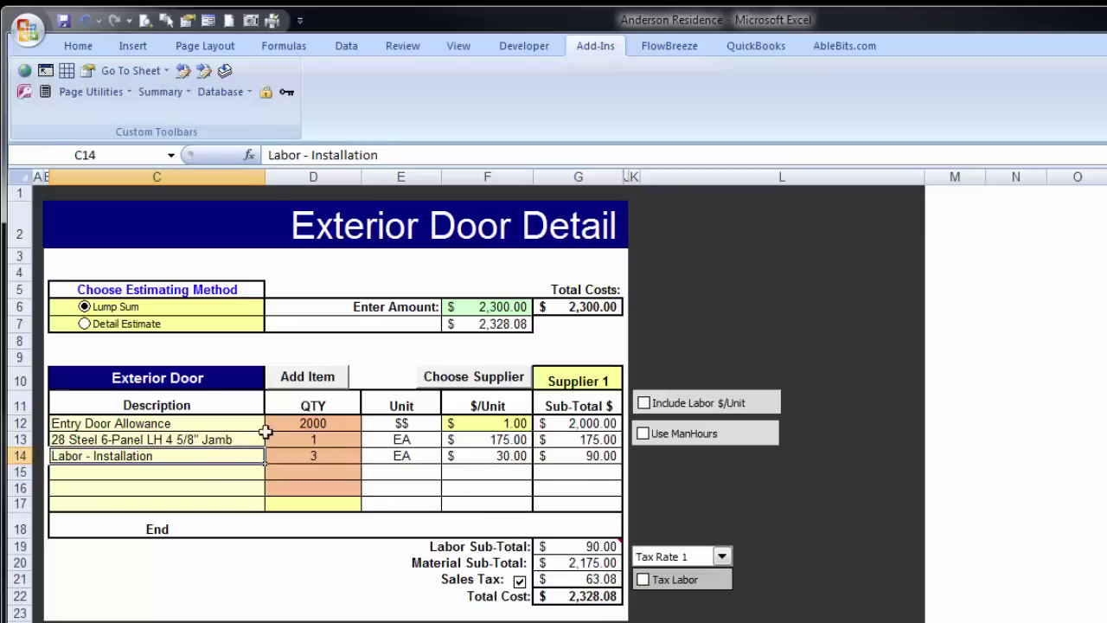
# - Clear the Labor - Installation line from the exterior door table and close the item database
pyautogui.click(297, 381)
pyautogui.click(826, 486)
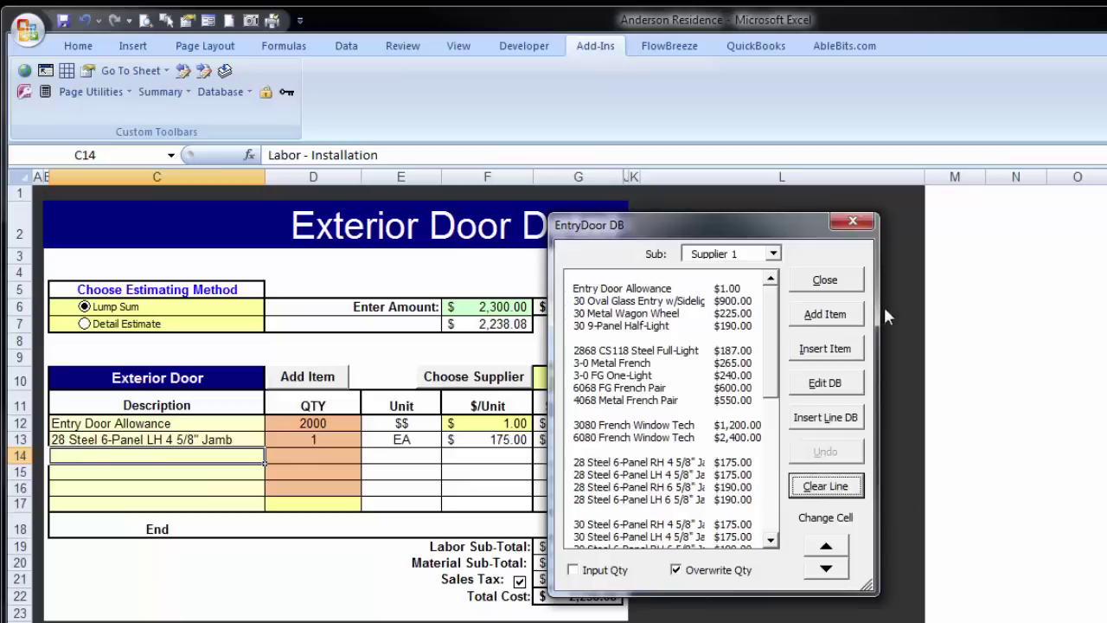
pyautogui.click(825, 280)
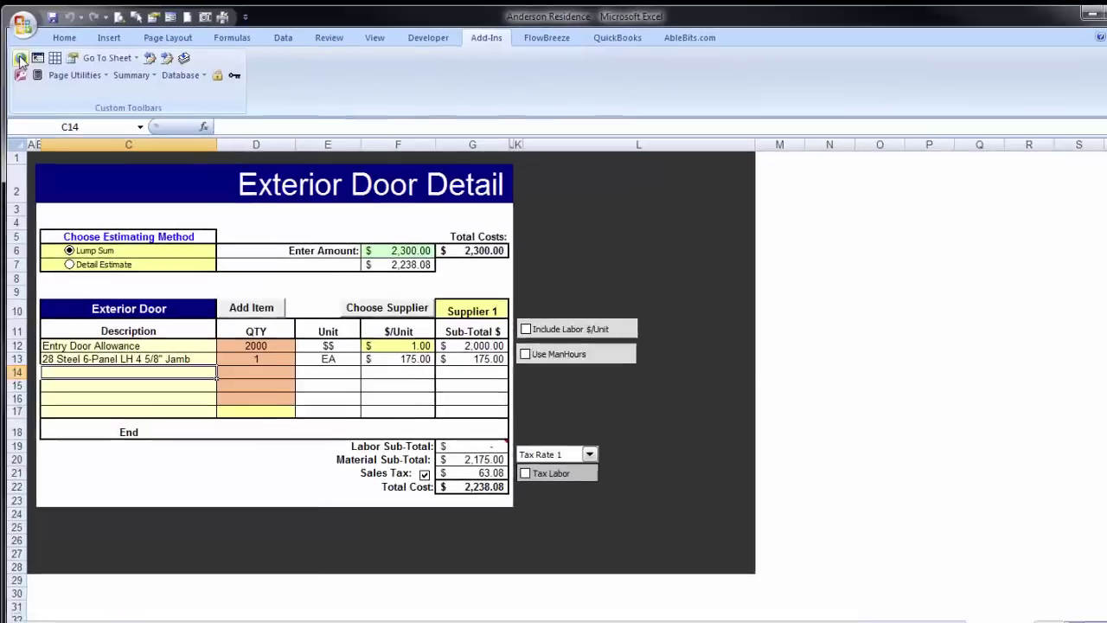
# - Return to the cost breakdown summary and go to the Permit sheet
pyautogui.click(20, 61)
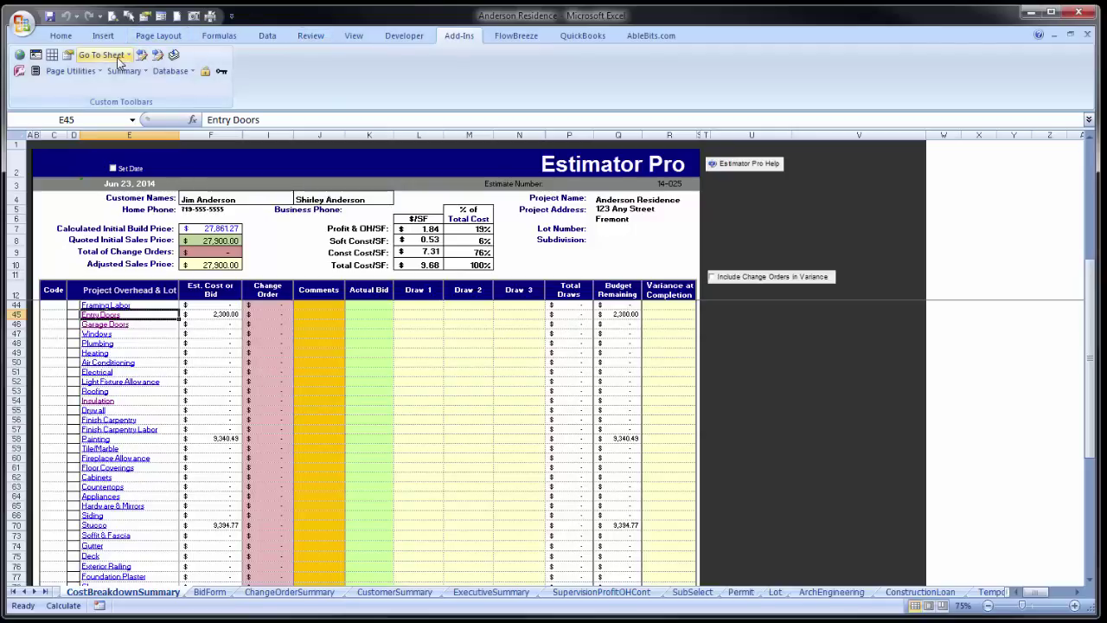
pyautogui.click(68, 55)
pyautogui.click(470, 275)
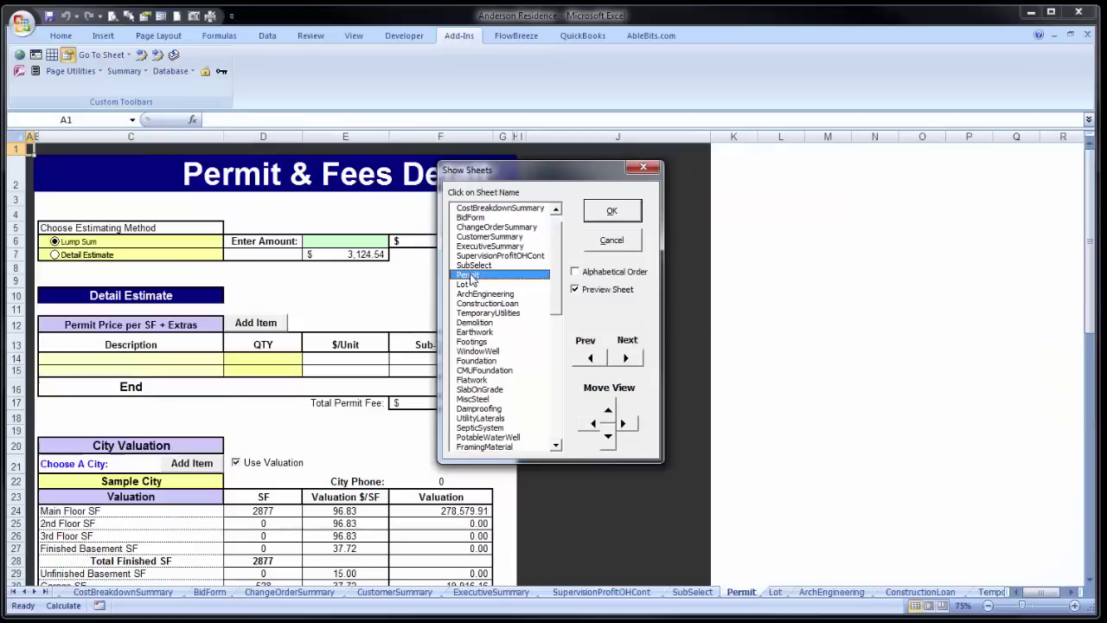
pyautogui.click(629, 214)
# - Review the detail estimate, city valuation and building permit sections of the Permit sheet
pyautogui.scroll(-2, 249, 411)
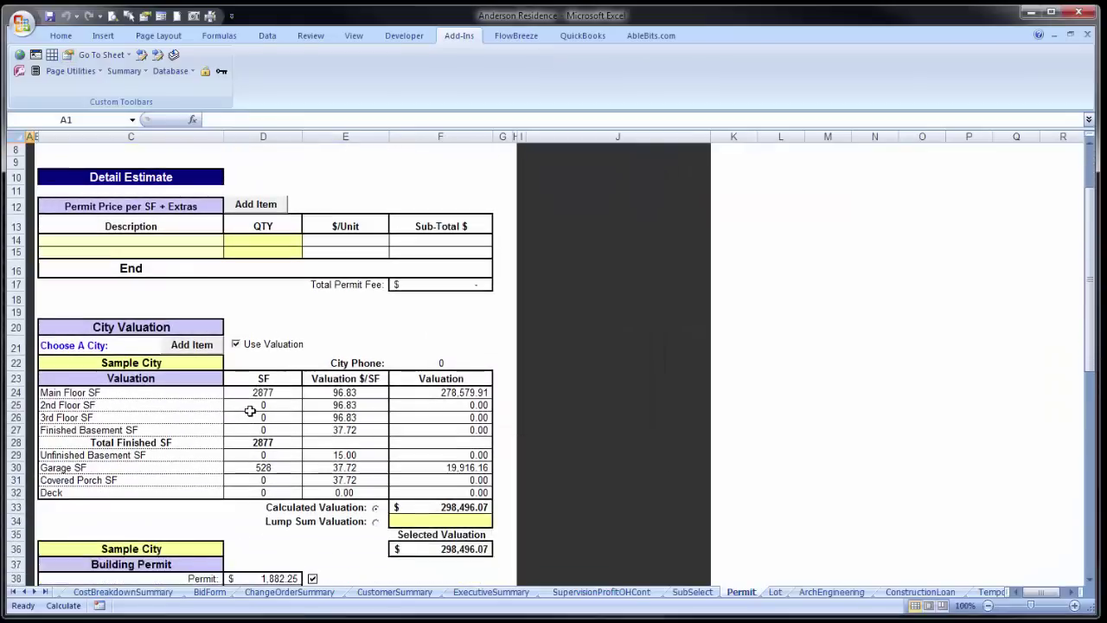
pyautogui.scroll(-1, 249, 411)
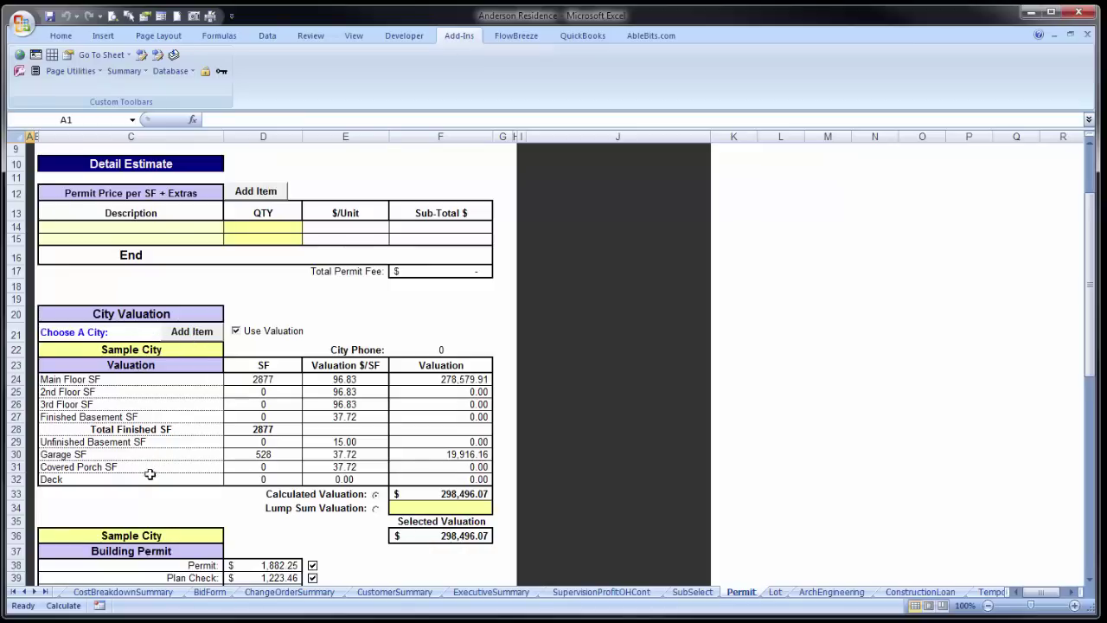
pyautogui.scroll(-1, 161, 532)
pyautogui.scroll(-2, 161, 536)
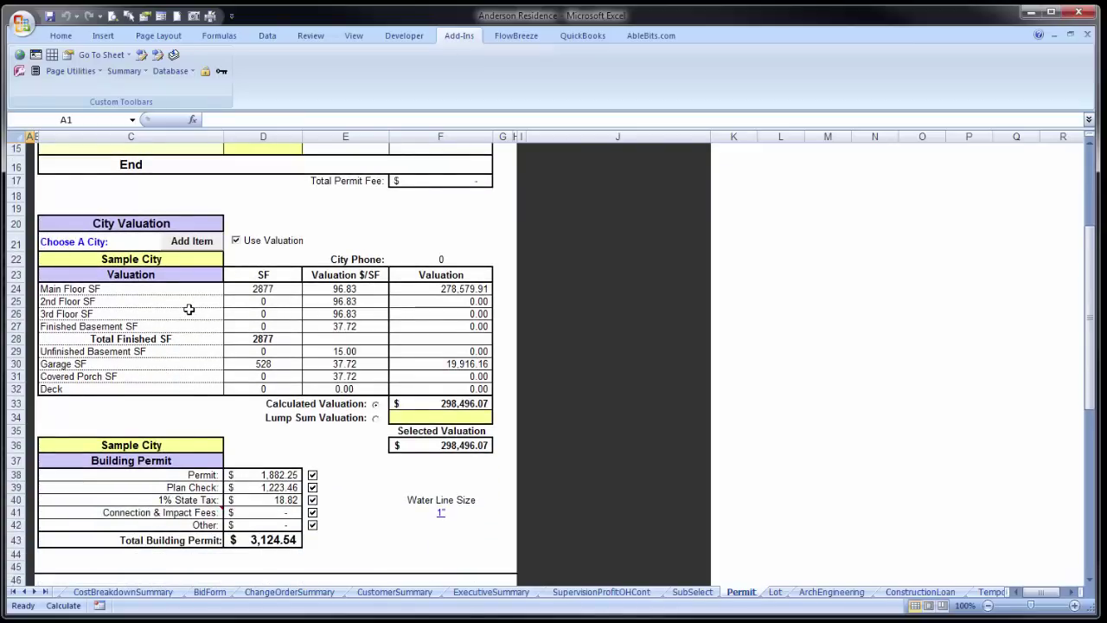
pyautogui.scroll(2, 188, 309)
pyautogui.scroll(2, 187, 309)
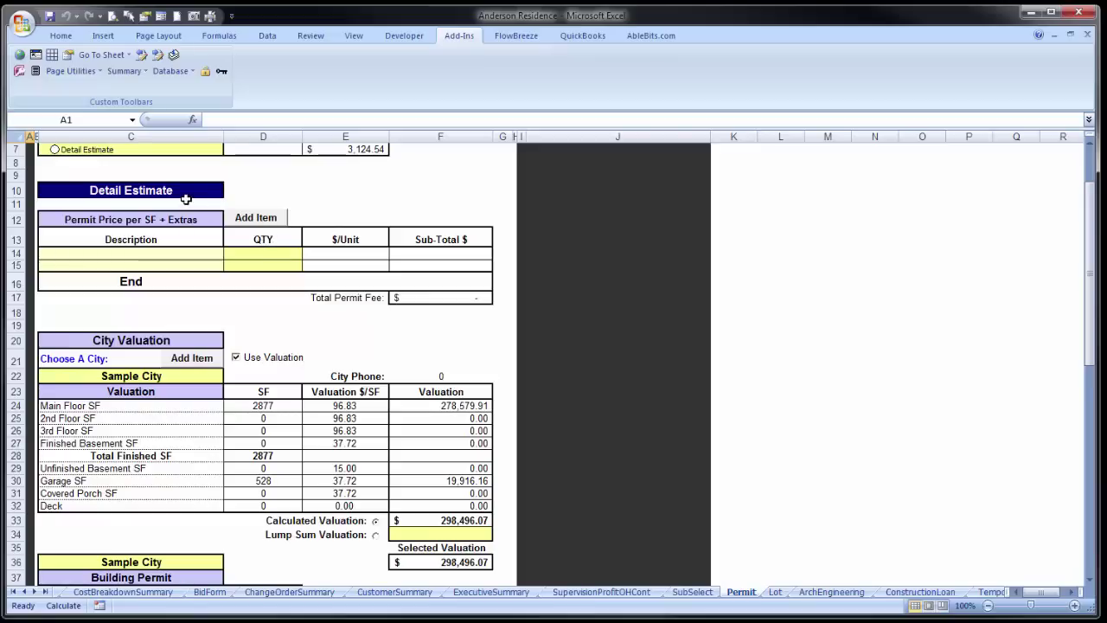
# - Open the permit database from the Permit Price per SF + Extras table, examine its valuation and fee data per city, and return to the Permit sheet
pyautogui.click(257, 220)
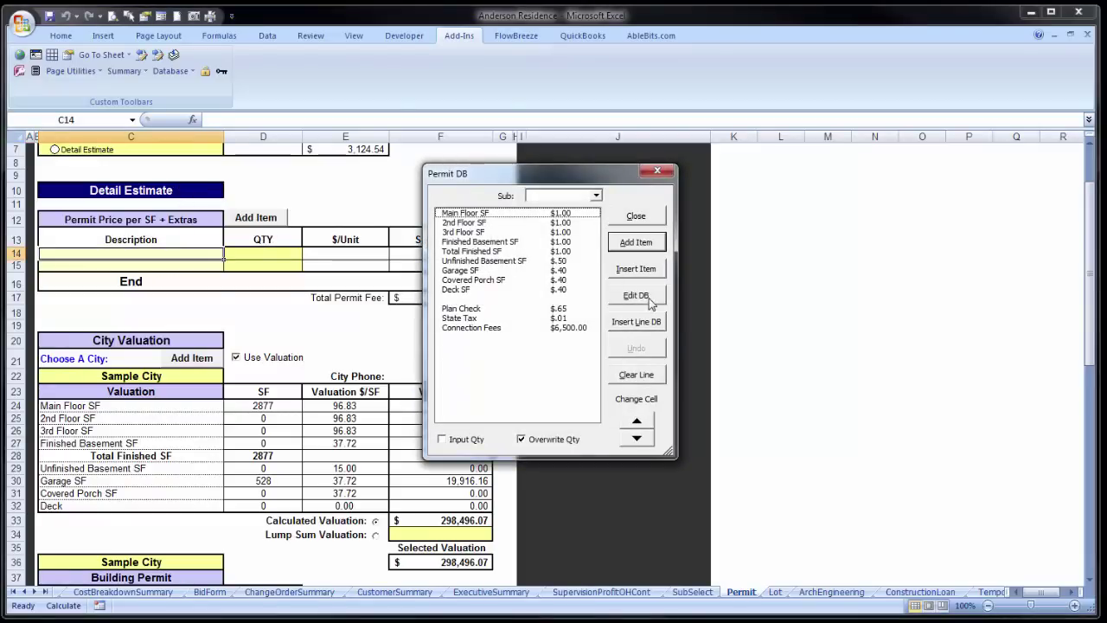
pyautogui.click(650, 300)
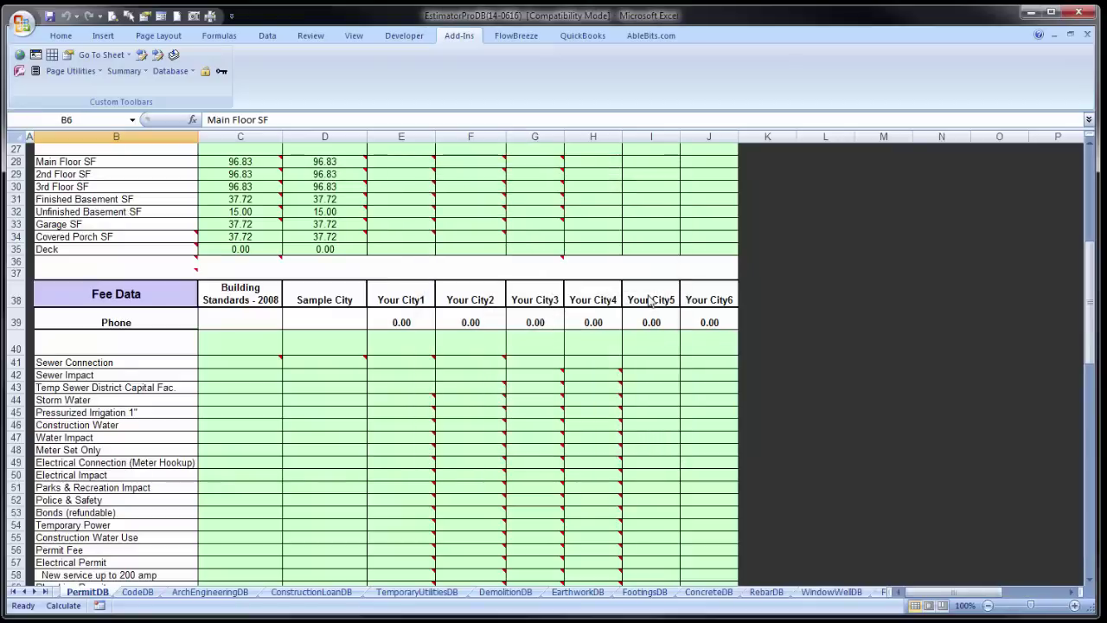
pyautogui.scroll(3, 299, 330)
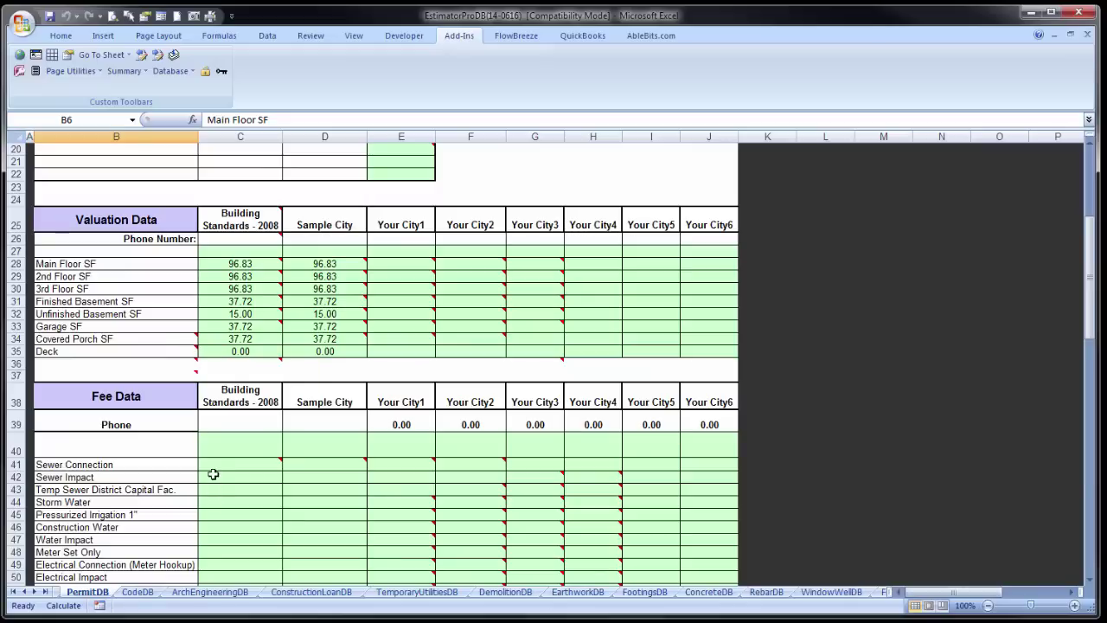
pyautogui.scroll(-5, 212, 468)
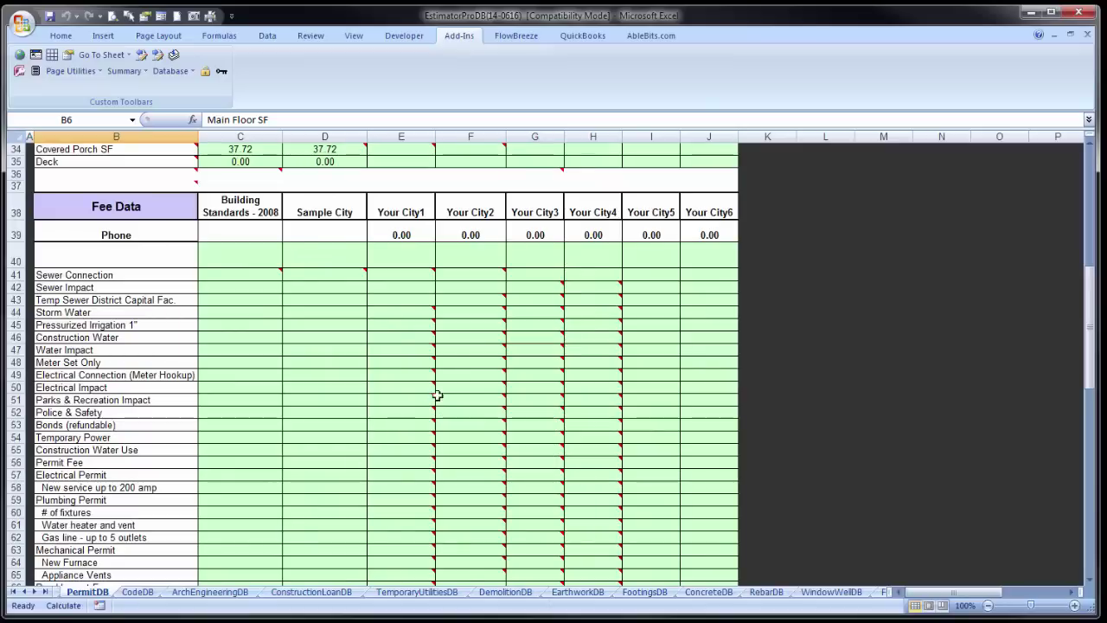
pyautogui.scroll(2, 466, 345)
pyautogui.scroll(3, 467, 345)
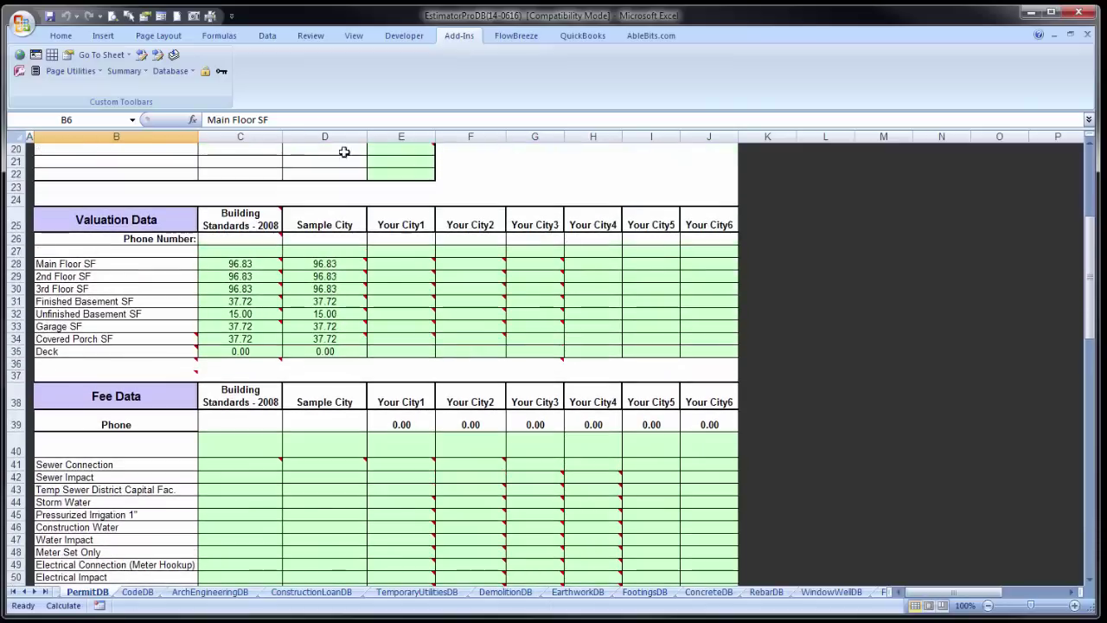
pyautogui.click(35, 55)
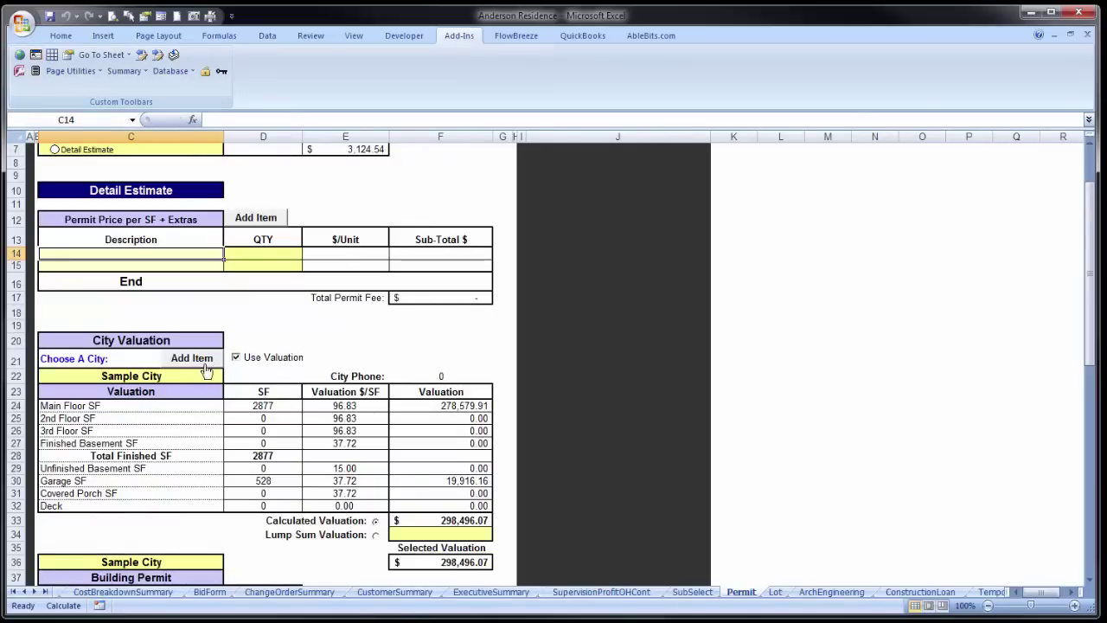
# - Choose Your City2 as the city for the permit's city valuation
pyautogui.click(192, 358)
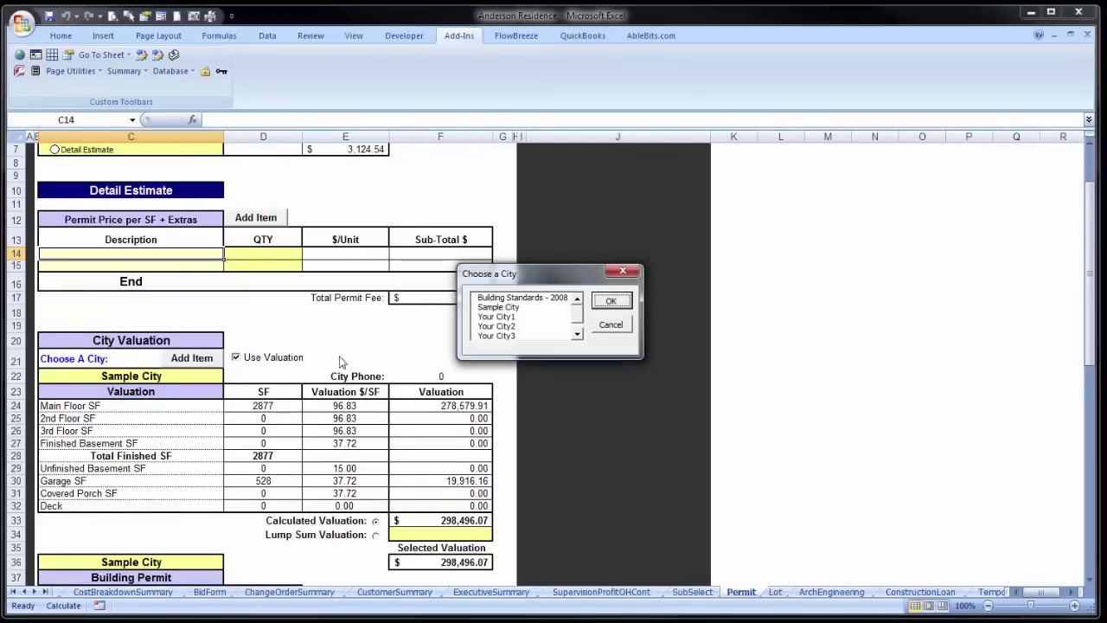
pyautogui.click(502, 327)
pyautogui.press('Return')
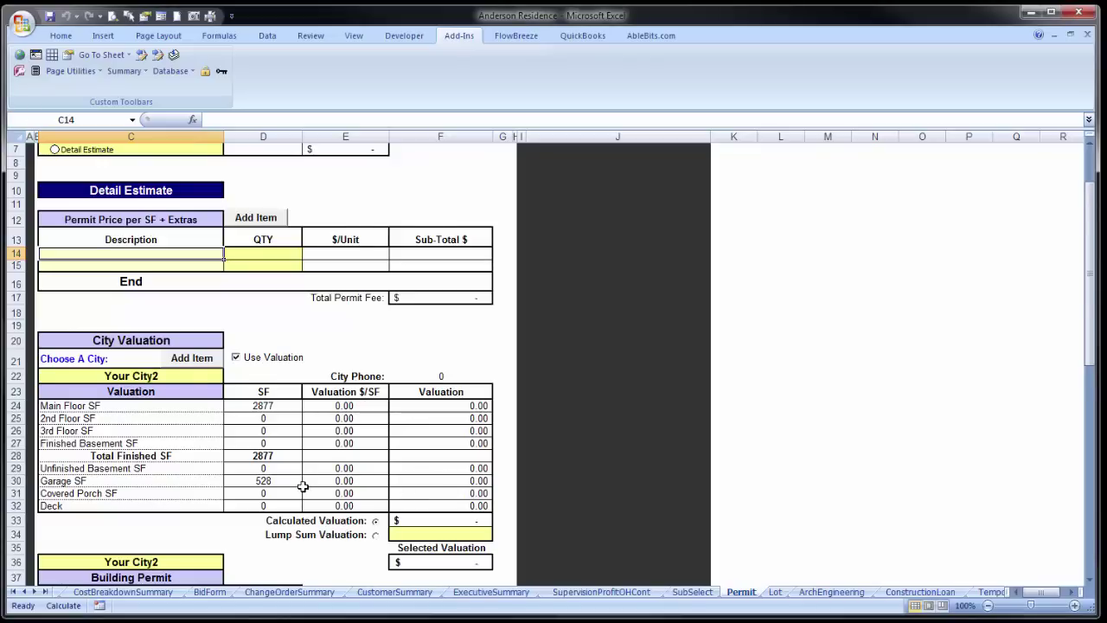
# - Set the permit's city valuation to Sample City and review the resulting valuation and building permit fees
pyautogui.scroll(-2, 303, 487)
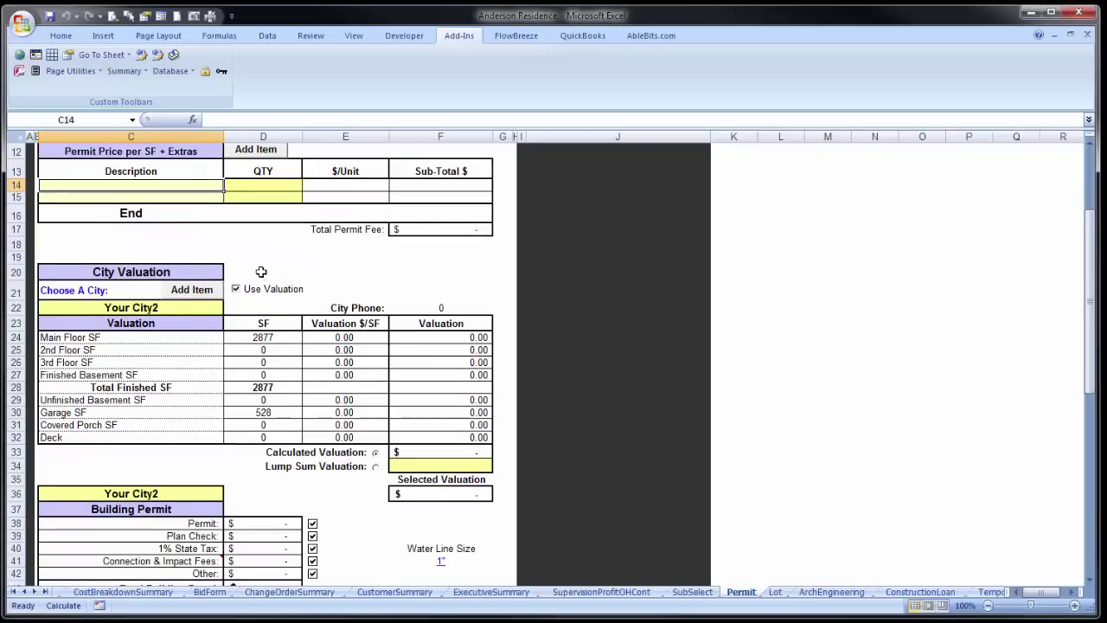
pyautogui.click(191, 292)
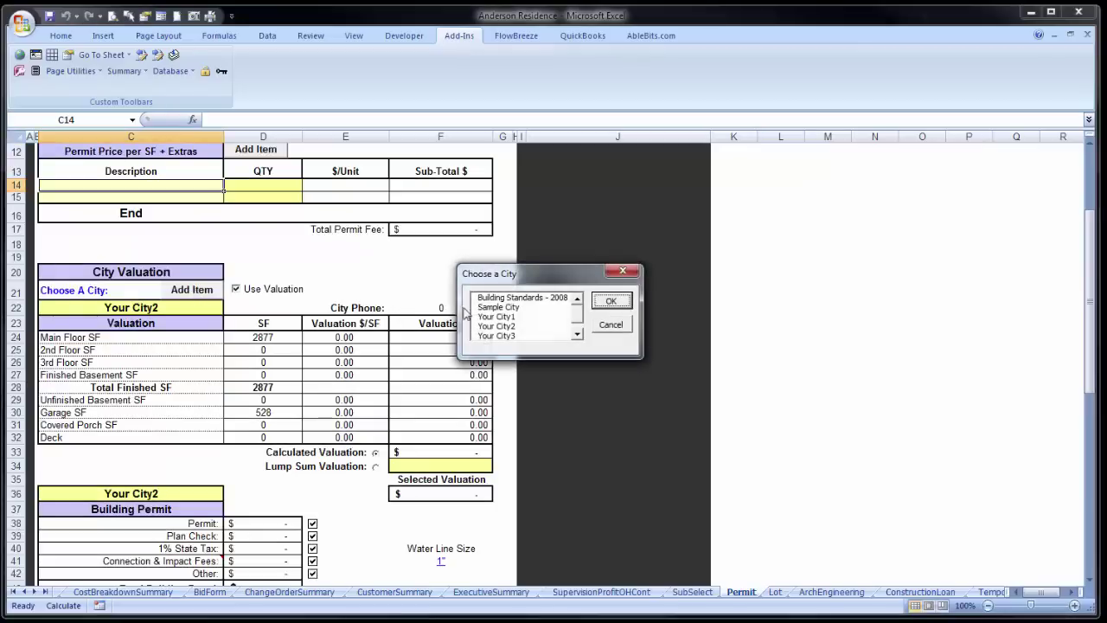
pyautogui.click(502, 307)
pyautogui.click(611, 300)
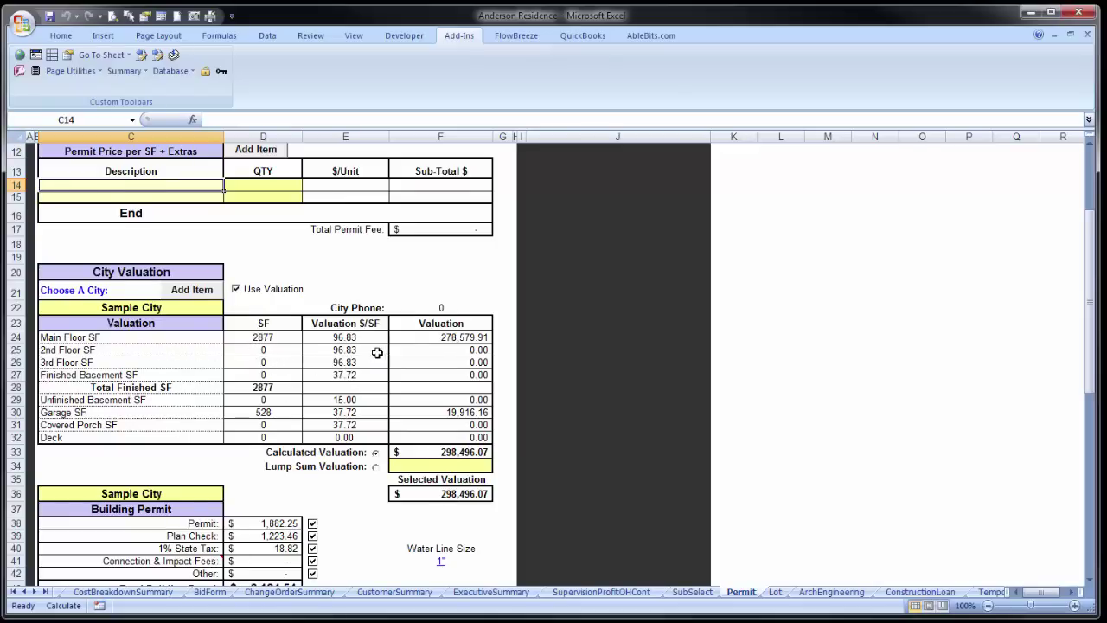
pyautogui.scroll(-2, 349, 497)
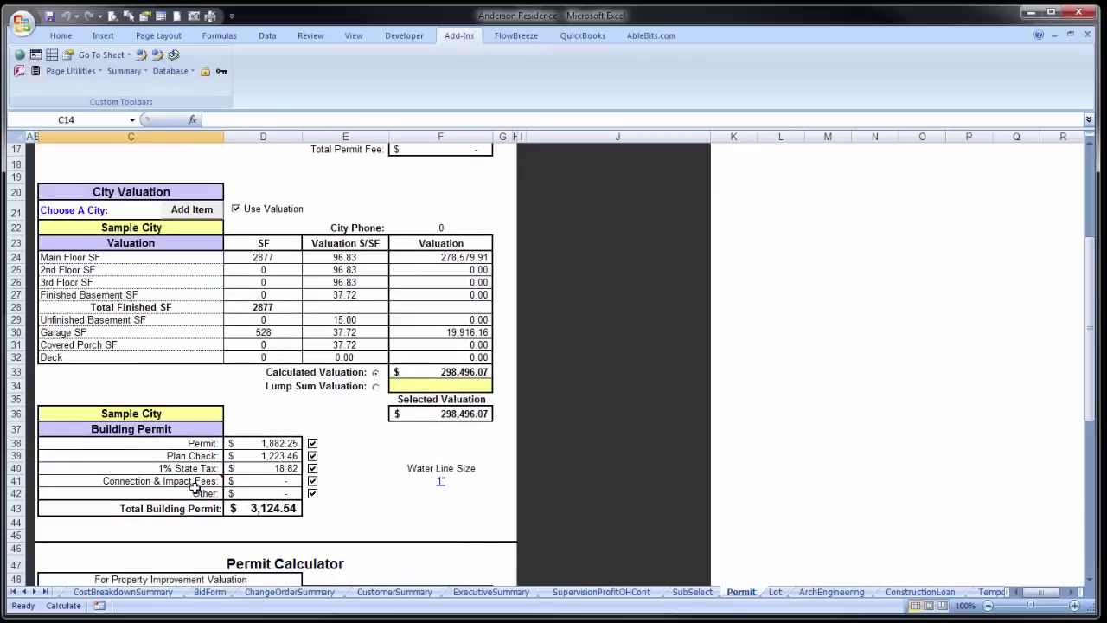
pyautogui.scroll(-4, 428, 485)
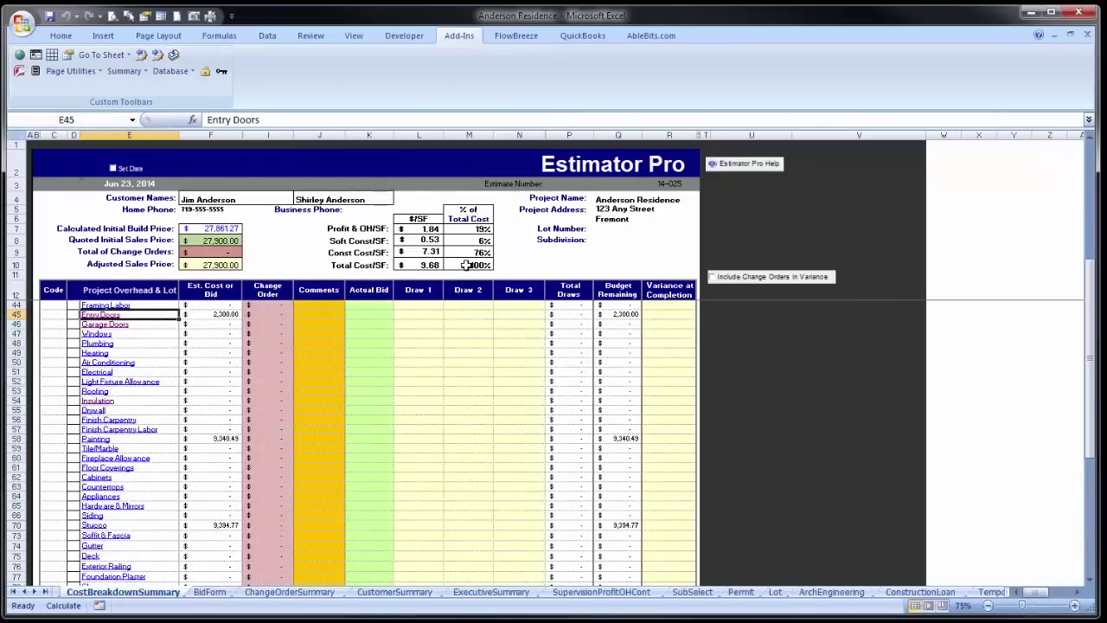
# - Go to the Lot sheet, check which lot IDs the inventory offers, and close the lot chooser
pyautogui.click(102, 55)
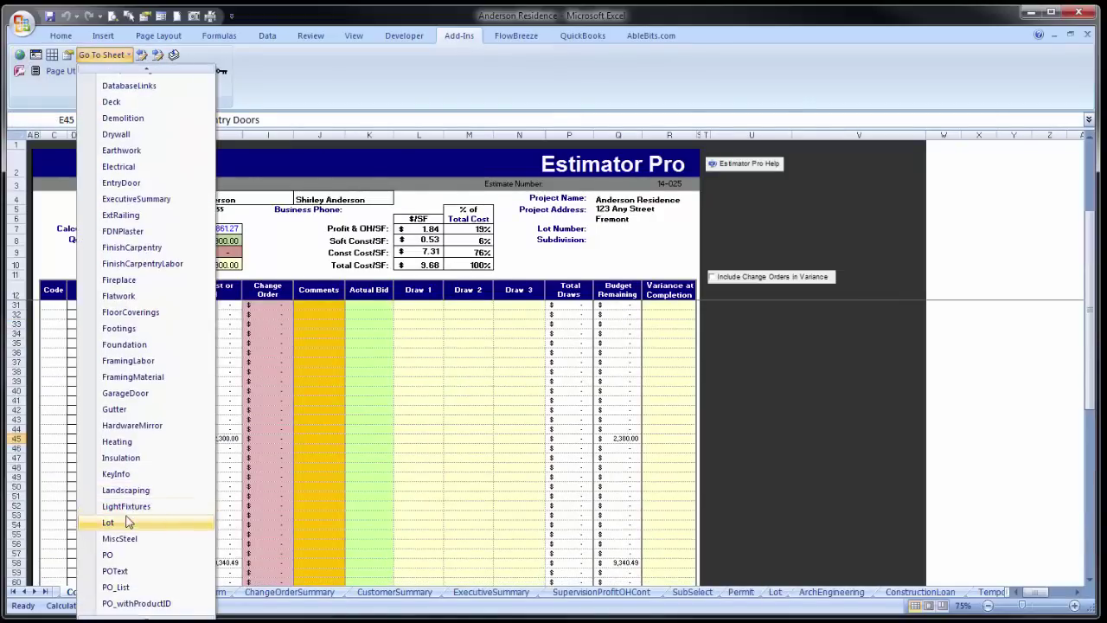
pyautogui.click(111, 523)
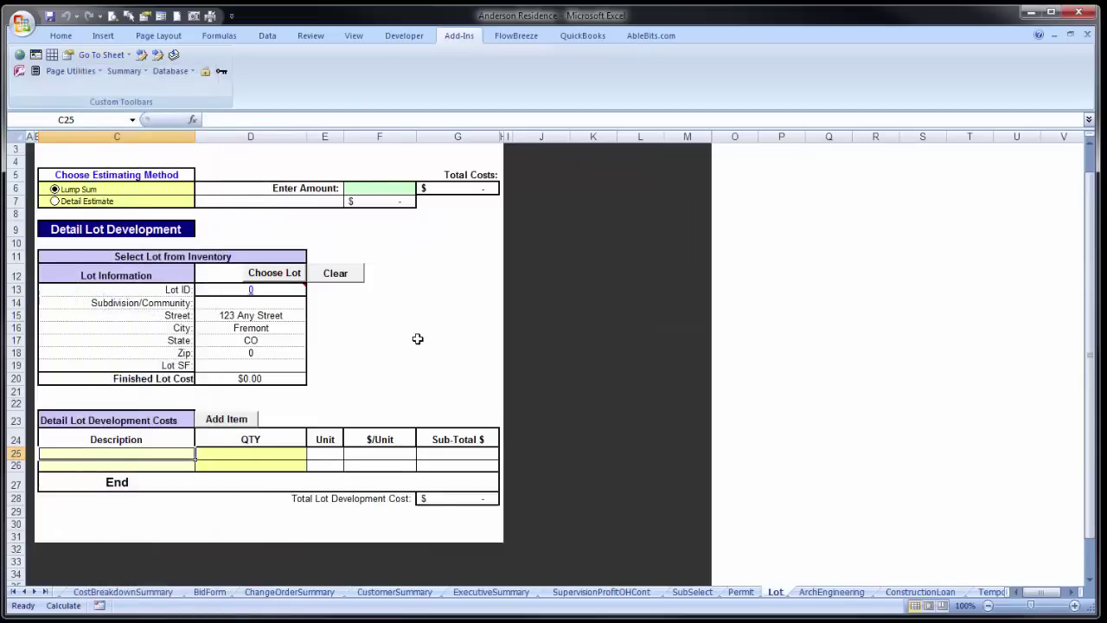
pyautogui.click(276, 275)
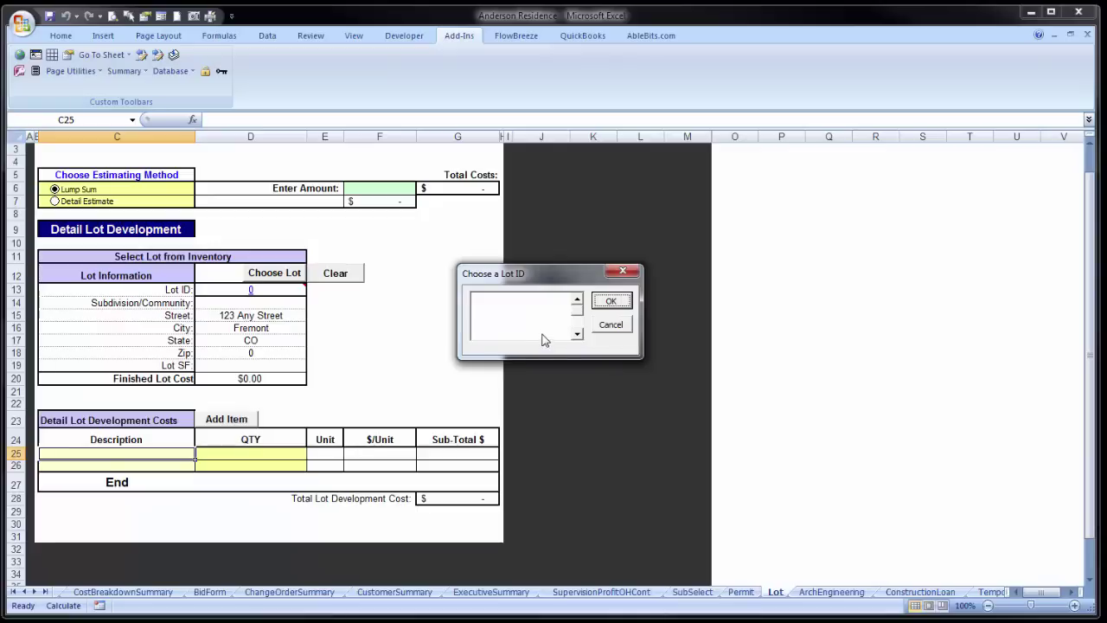
pyautogui.click(612, 302)
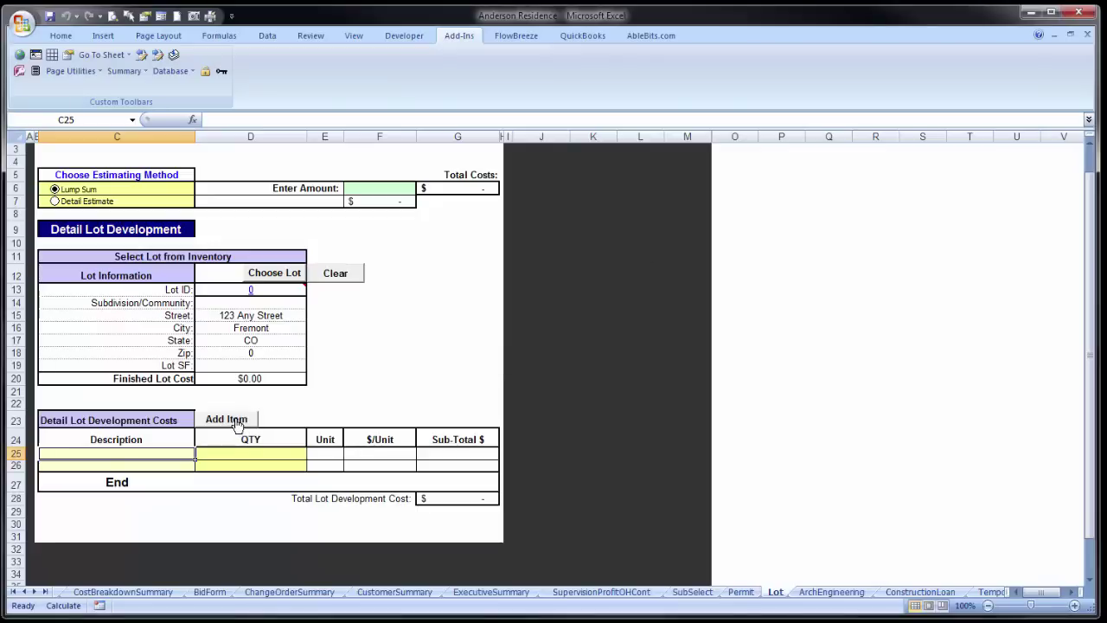
# - Open the lot development database from Detail Lot Development Costs, examine it and the lot database, and return to the Lot sheet
pyautogui.click(237, 419)
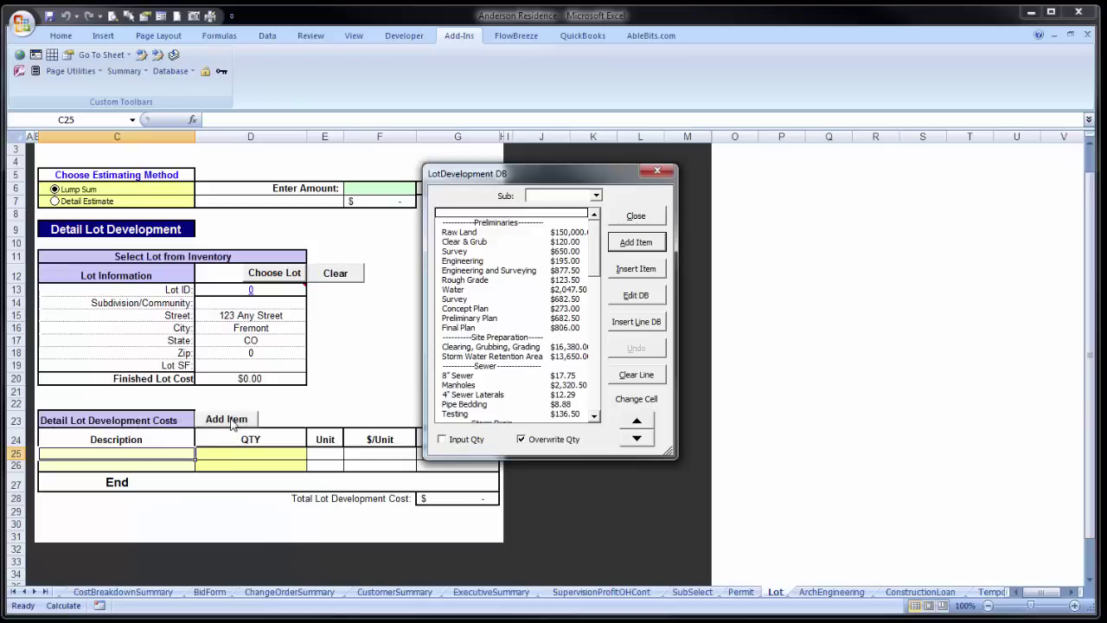
pyautogui.click(634, 297)
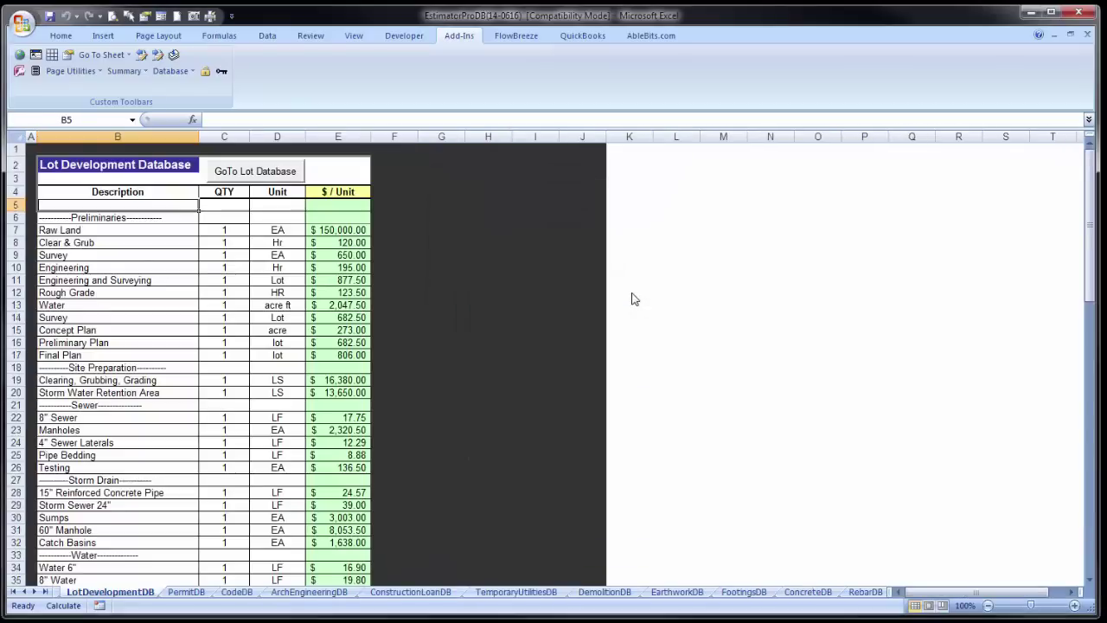
pyautogui.click(256, 172)
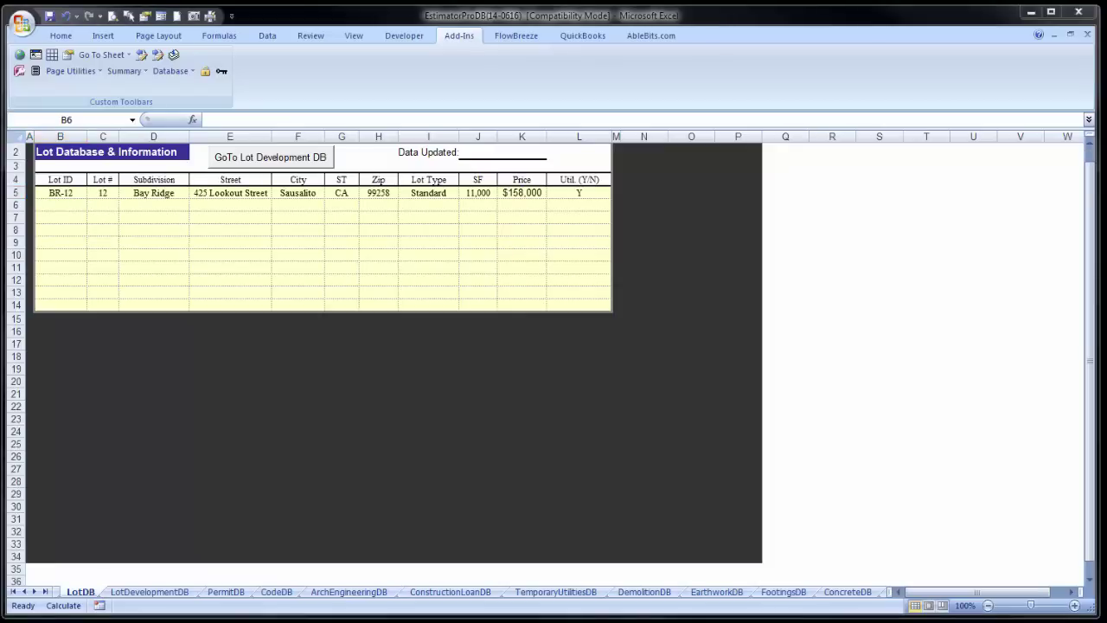
pyautogui.click(270, 158)
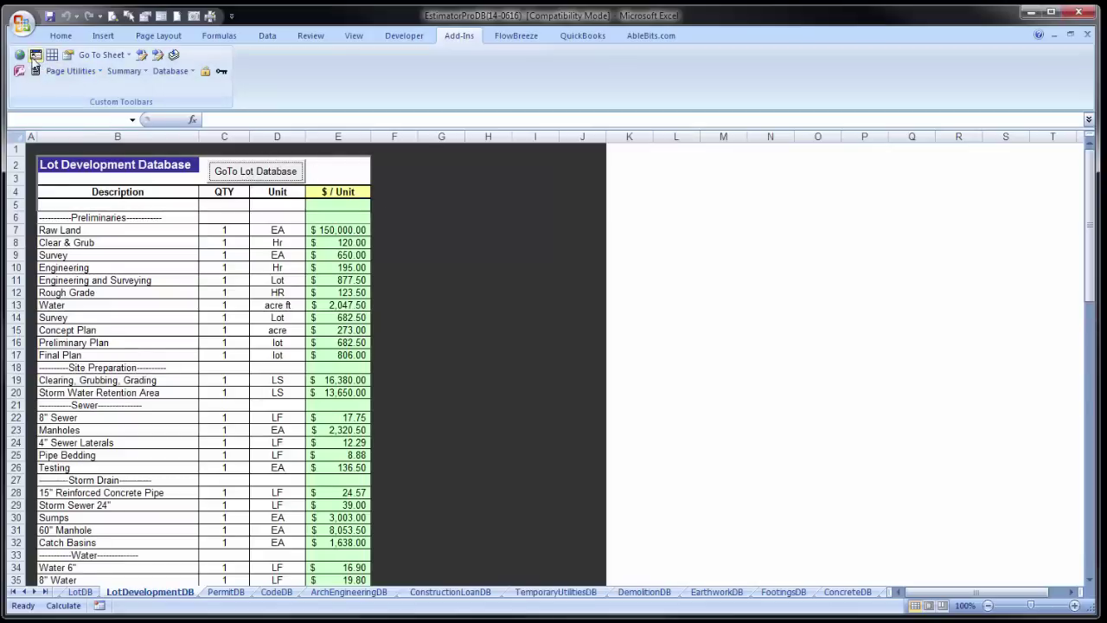
pyautogui.click(35, 55)
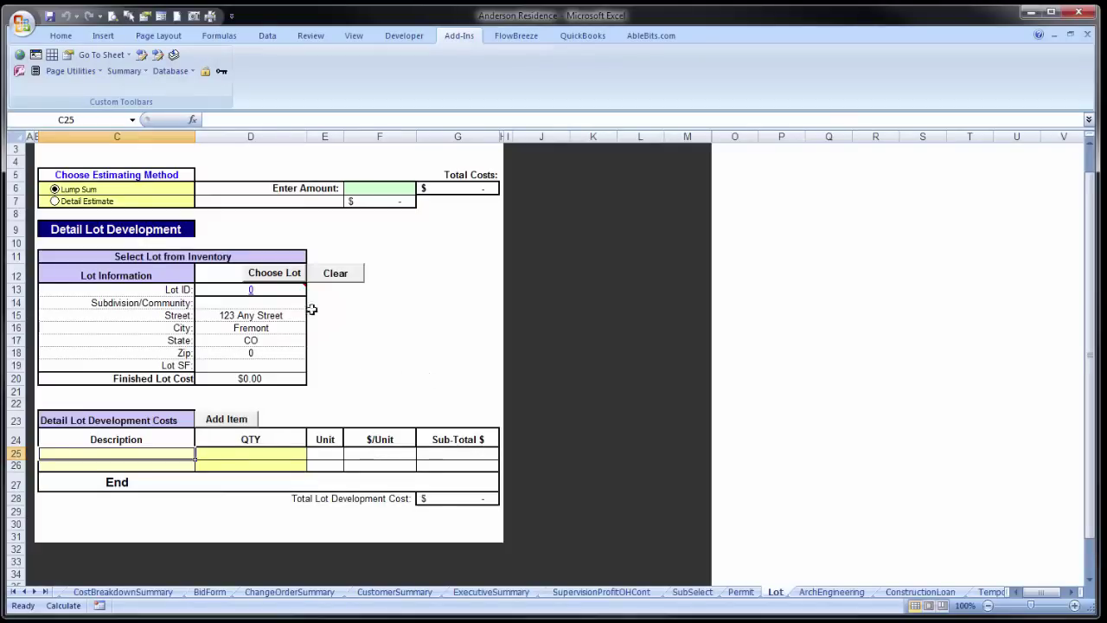
# - Choose lot BR-12 from the inventory for the Lot Information table
pyautogui.click(274, 275)
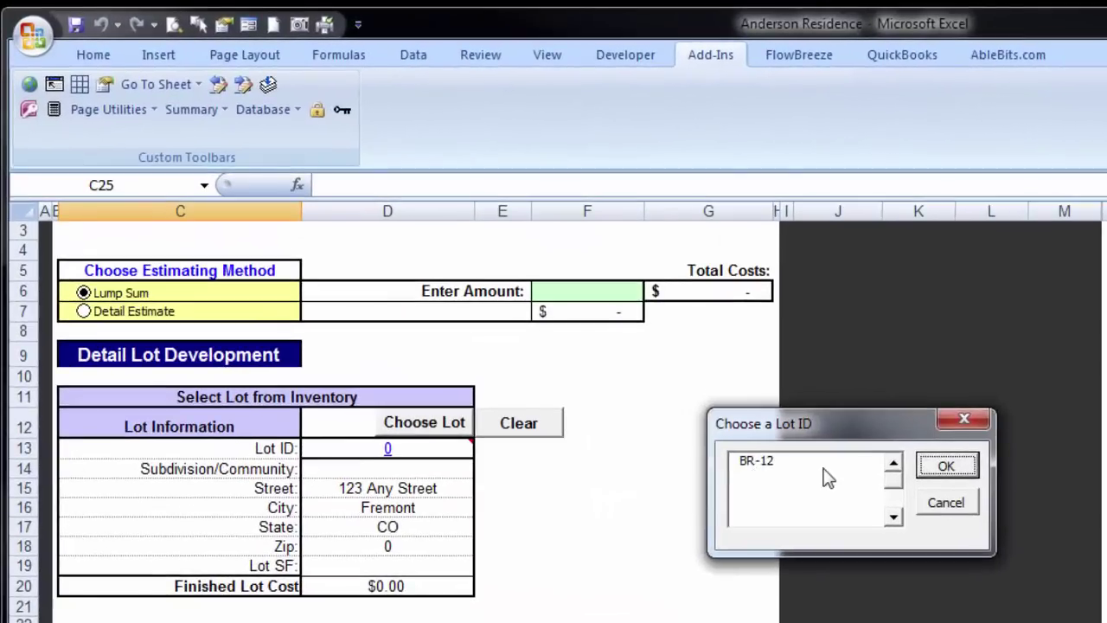
pyautogui.click(946, 474)
pyautogui.click(948, 471)
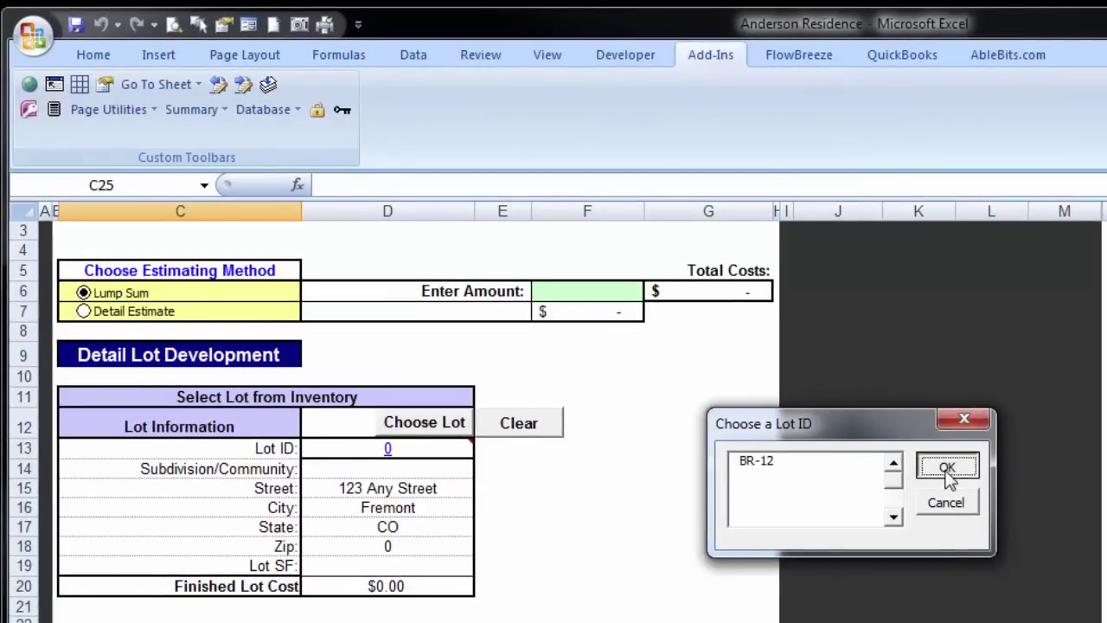
pyautogui.click(908, 560)
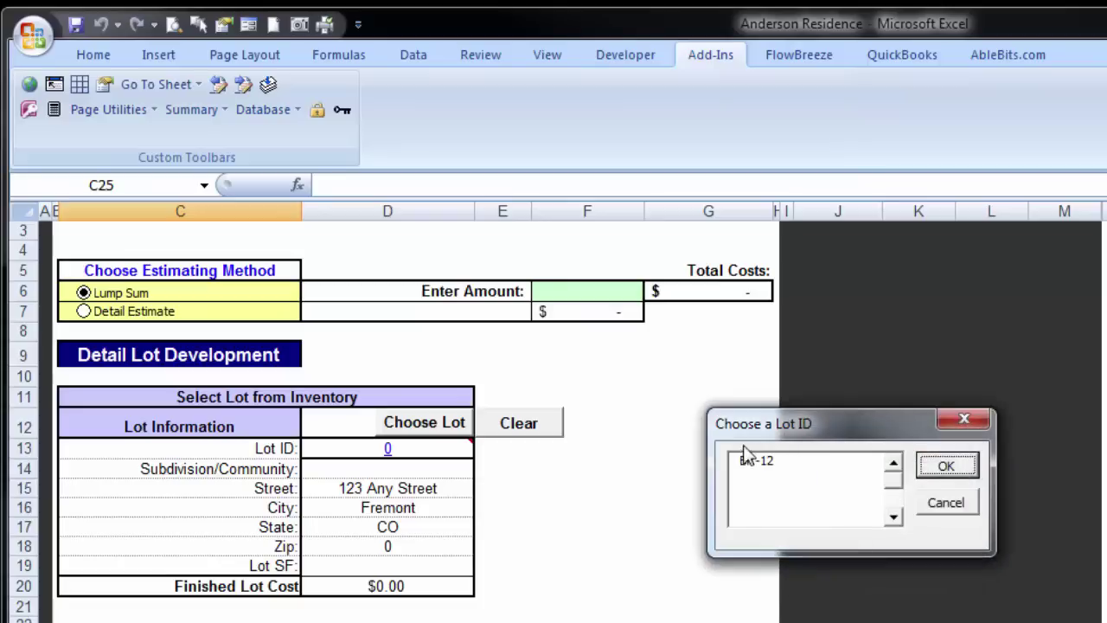
pyautogui.click(751, 463)
pyautogui.click(941, 474)
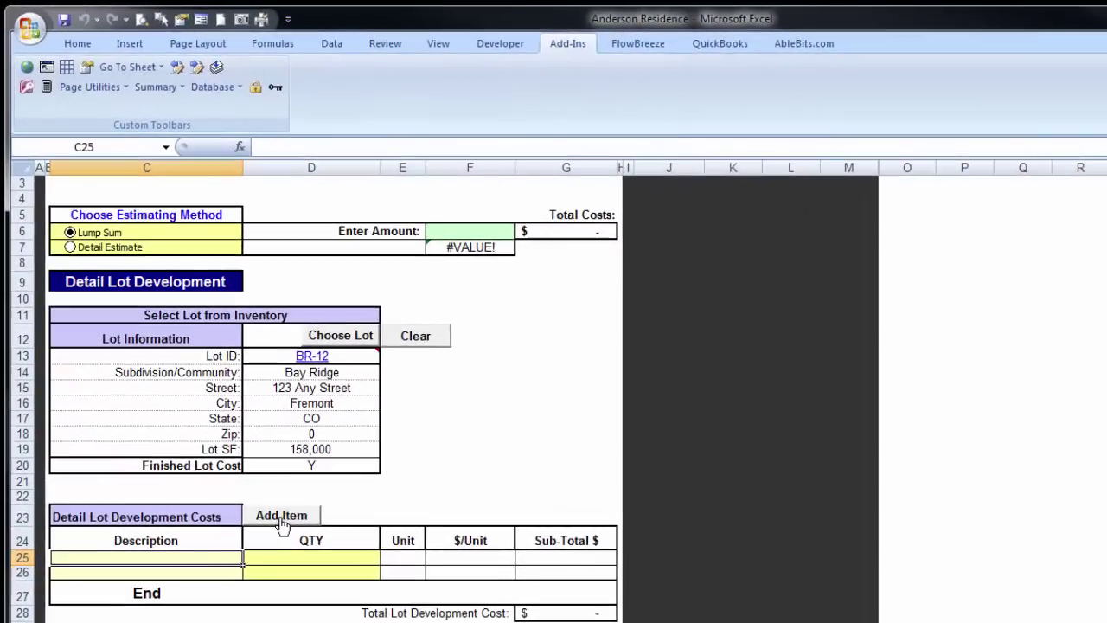
# - Add a Customer Lot item to the first row of the lot development database with quantity 1, unit EA and unit price 0
pyautogui.click(226, 421)
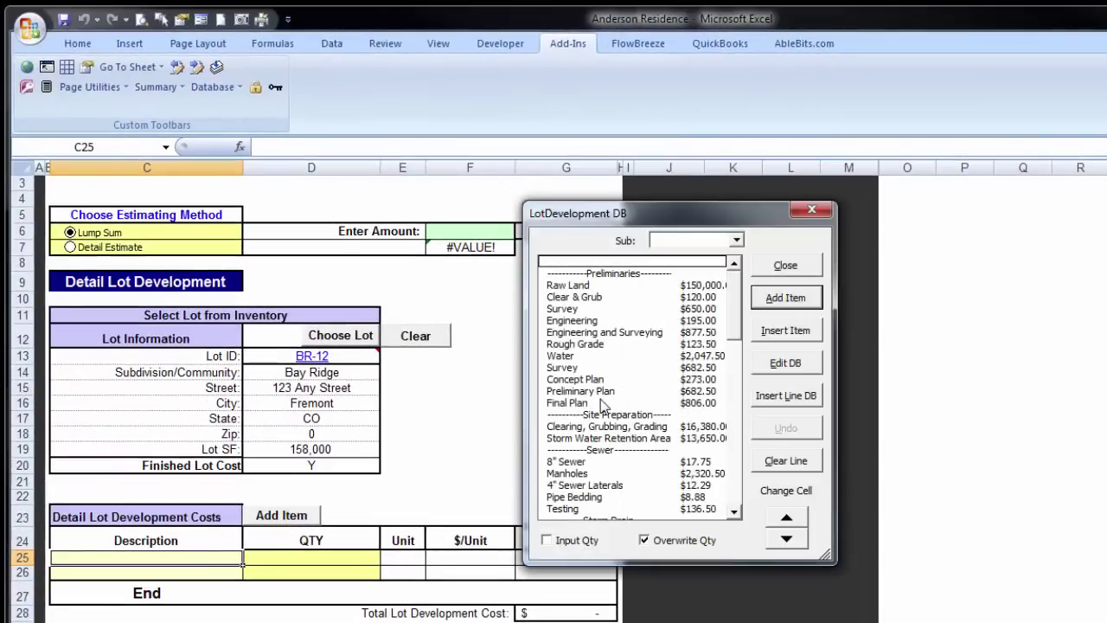
pyautogui.click(785, 363)
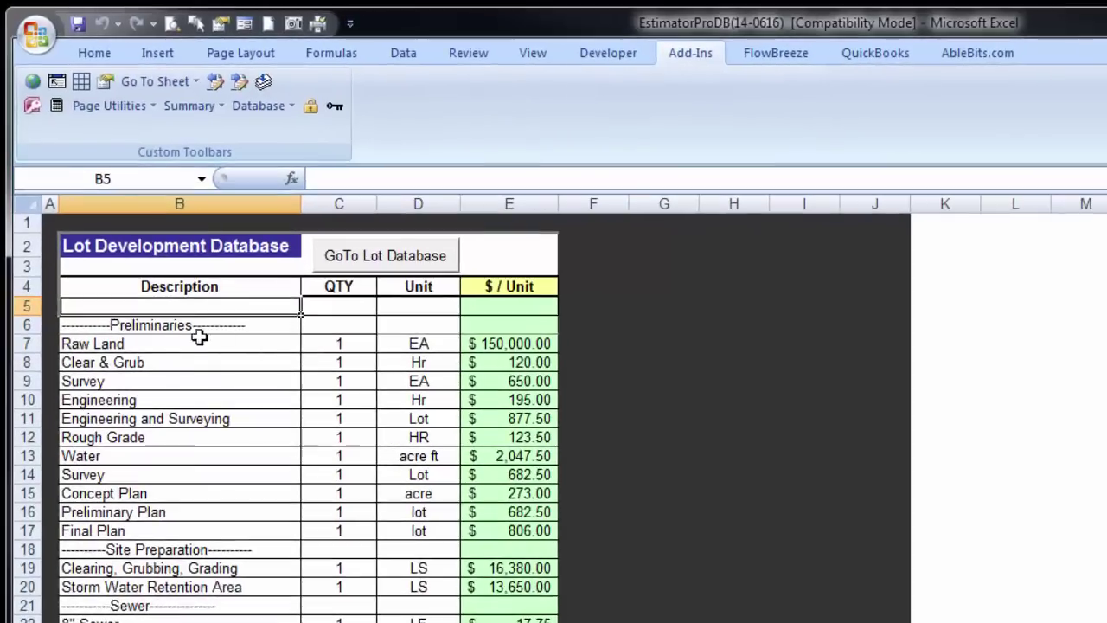
pyautogui.write('Custome')
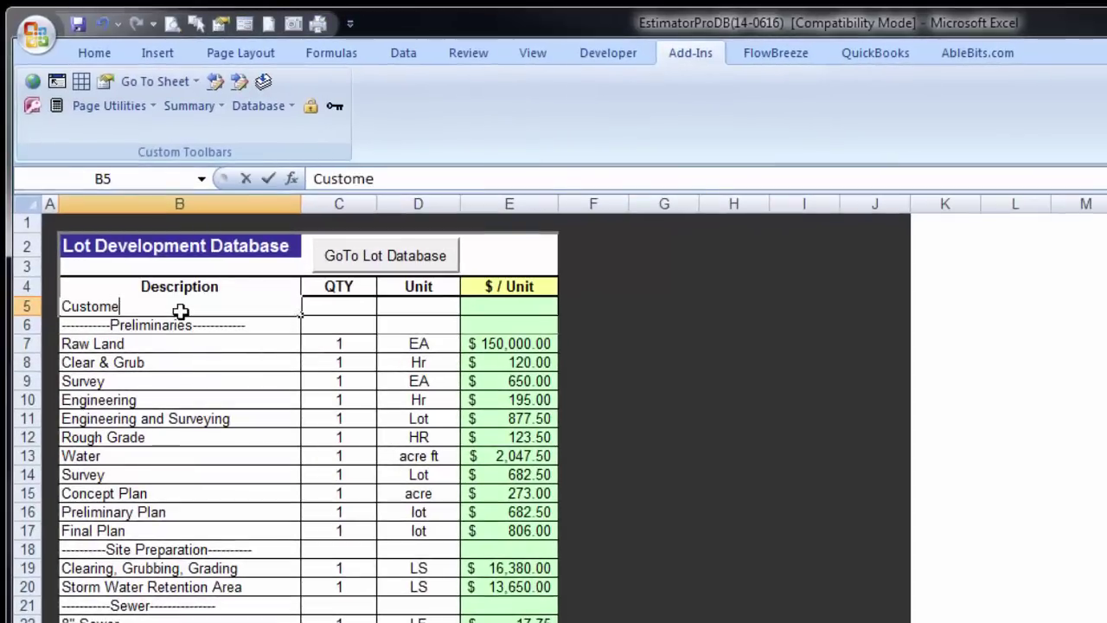
pyautogui.write('r Lot')
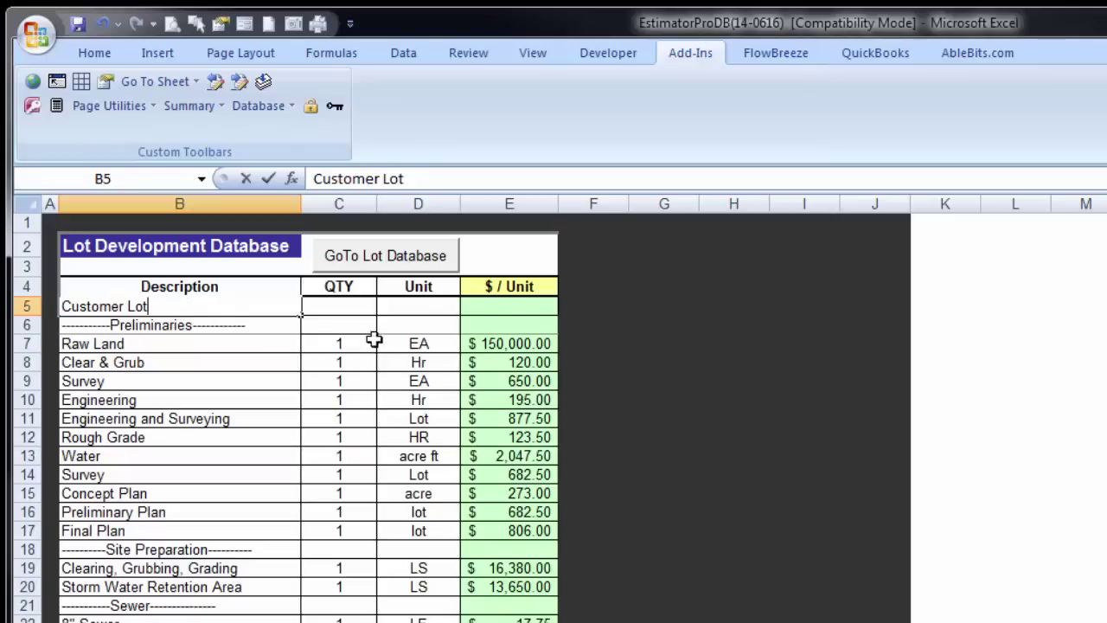
pyautogui.press('Tab')
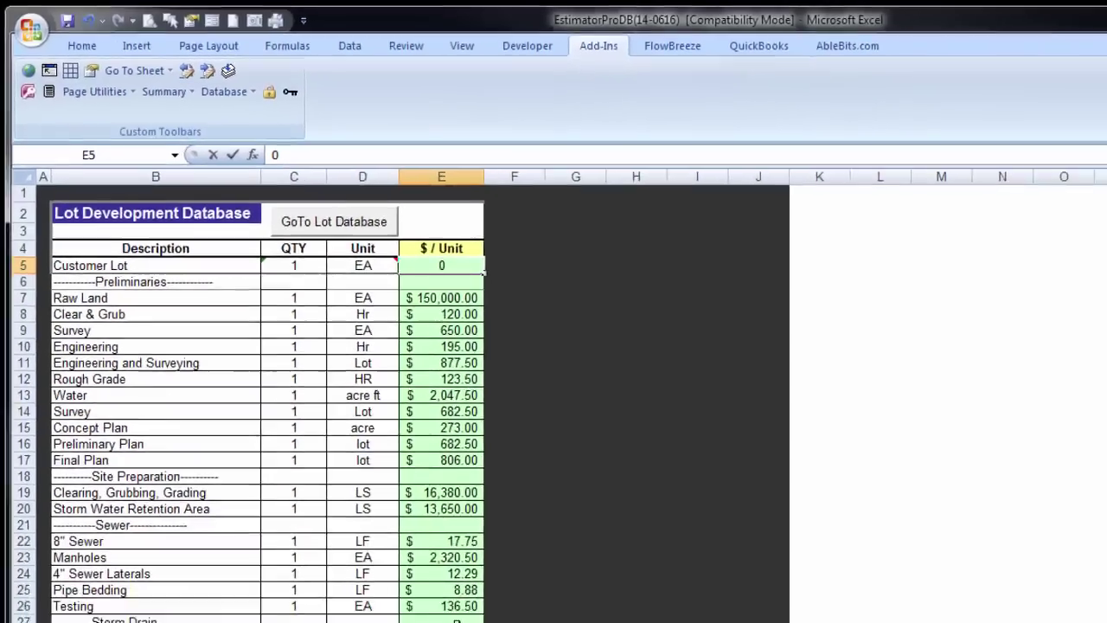
pyautogui.press('Return')
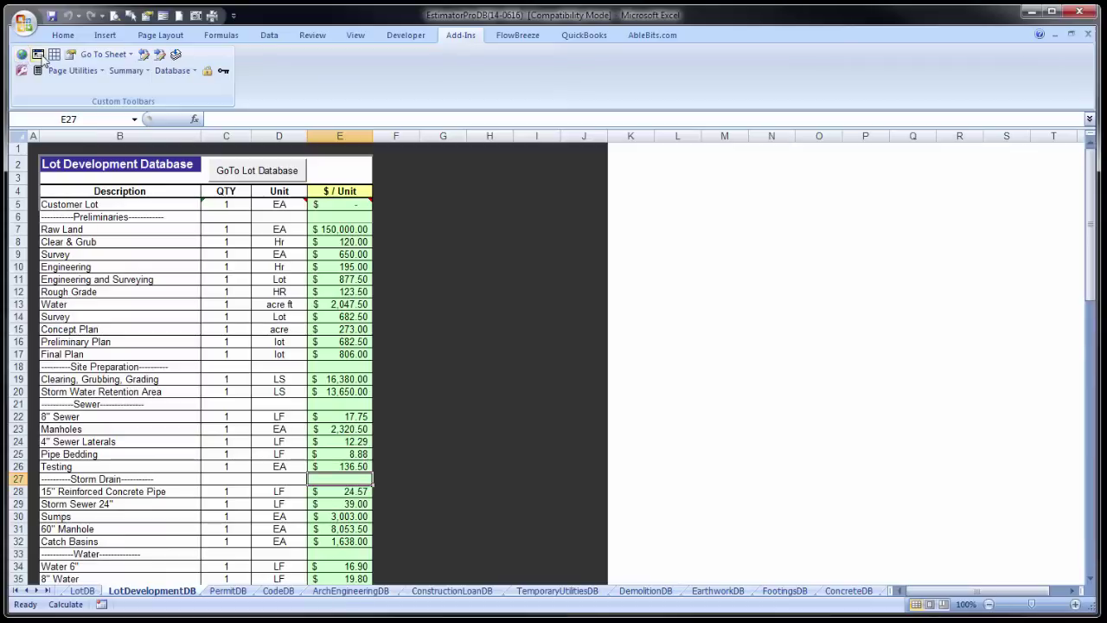
# - Return to the Lot sheet and add the Customer Lot item to Detail Lot Development Costs
pyautogui.click(22, 55)
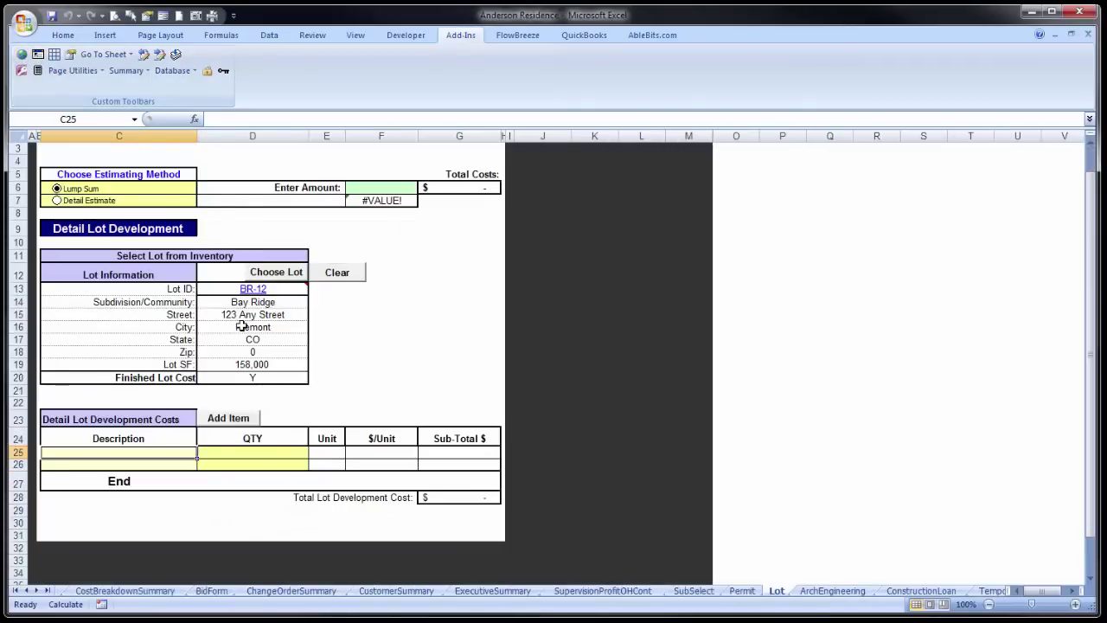
pyautogui.click(161, 420)
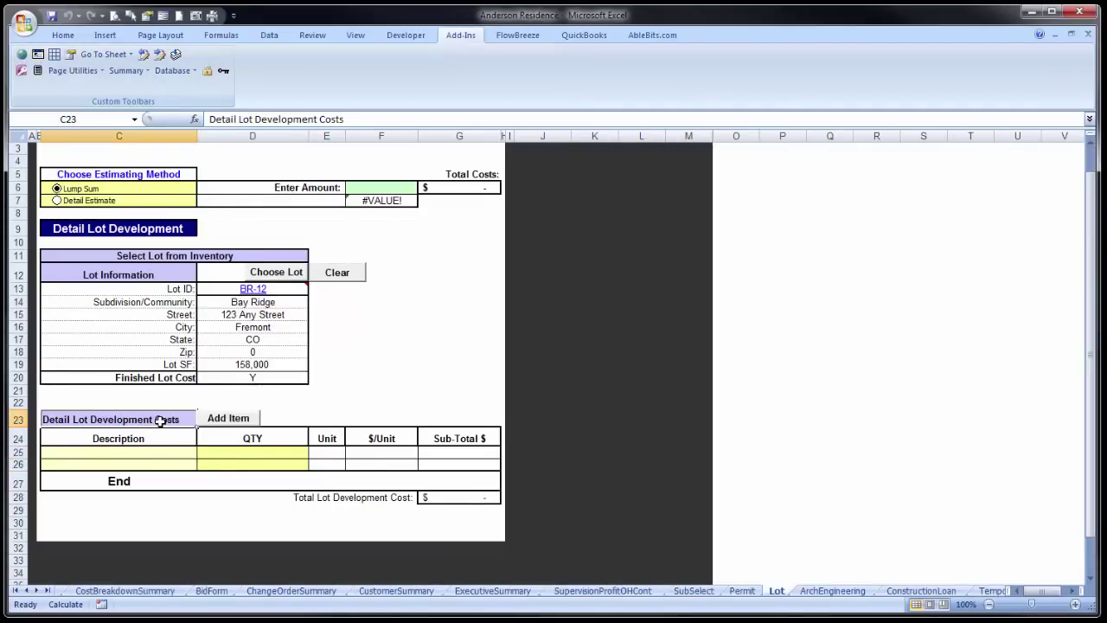
pyautogui.click(218, 421)
pyautogui.click(472, 213)
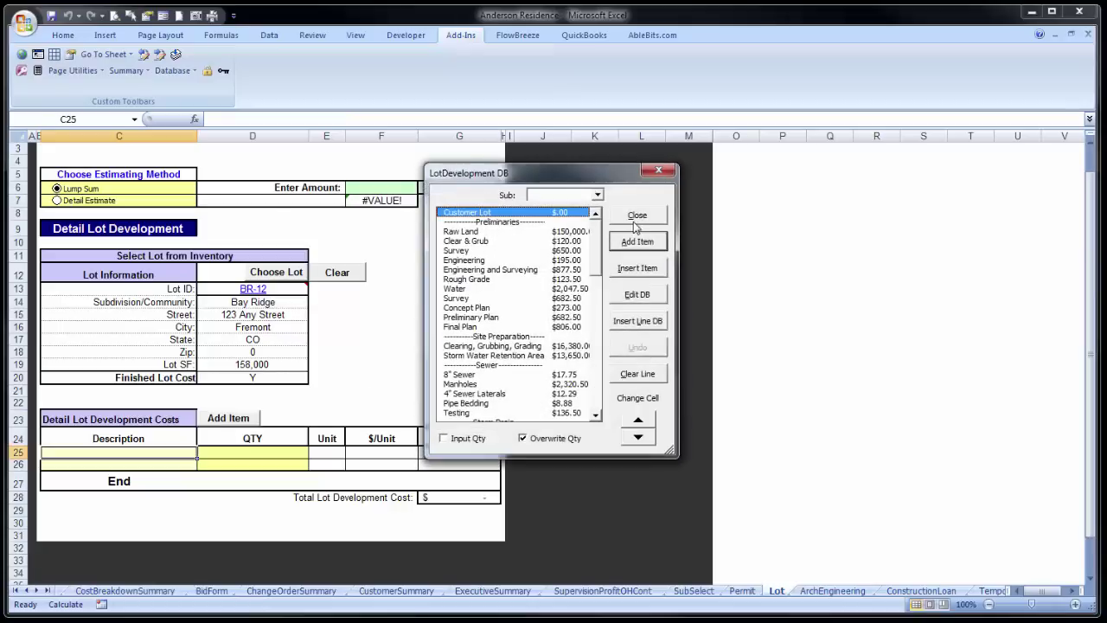
pyautogui.doubleClick(516, 215)
pyautogui.click(634, 217)
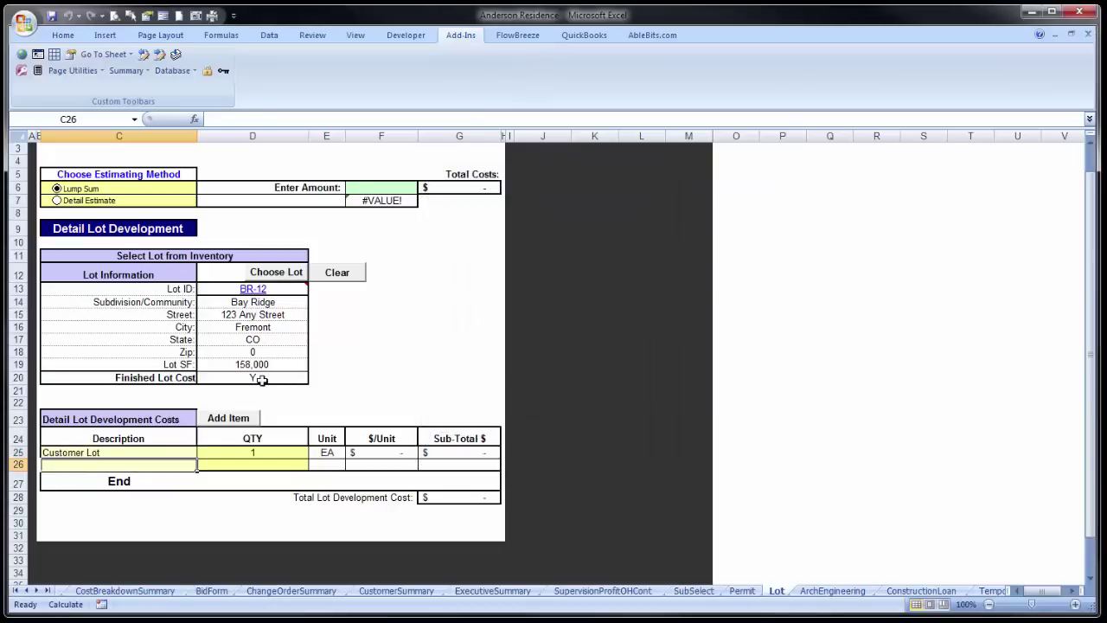
# - Clear the selected BR-12 lot from the Lot Information table
pyautogui.click(323, 279)
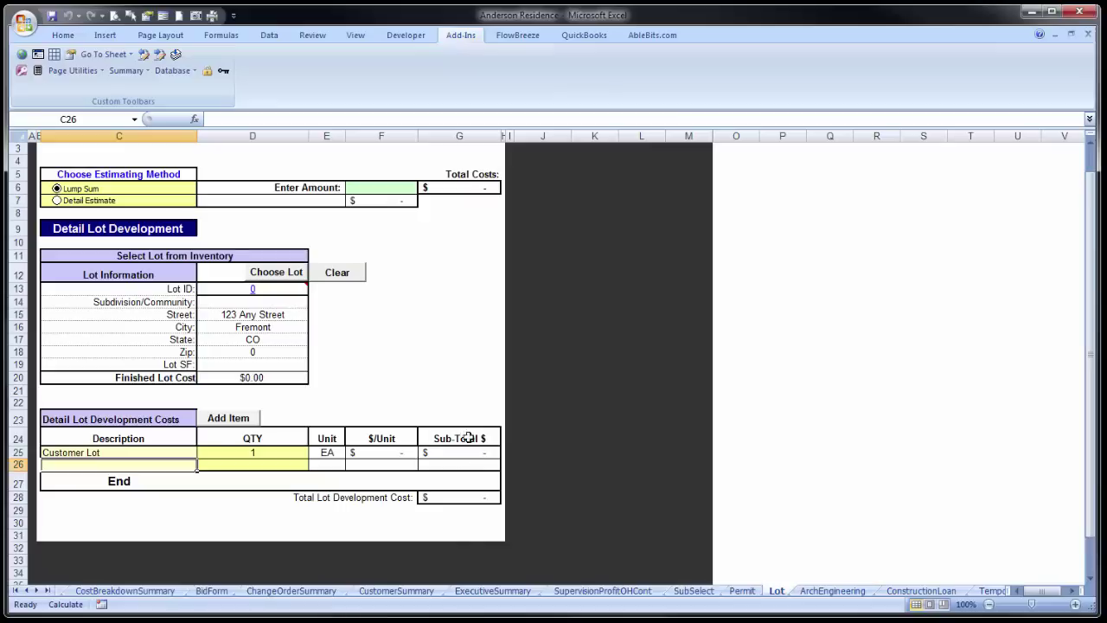
pyautogui.scroll(1, 420, 259)
pyautogui.scroll(-1, 418, 274)
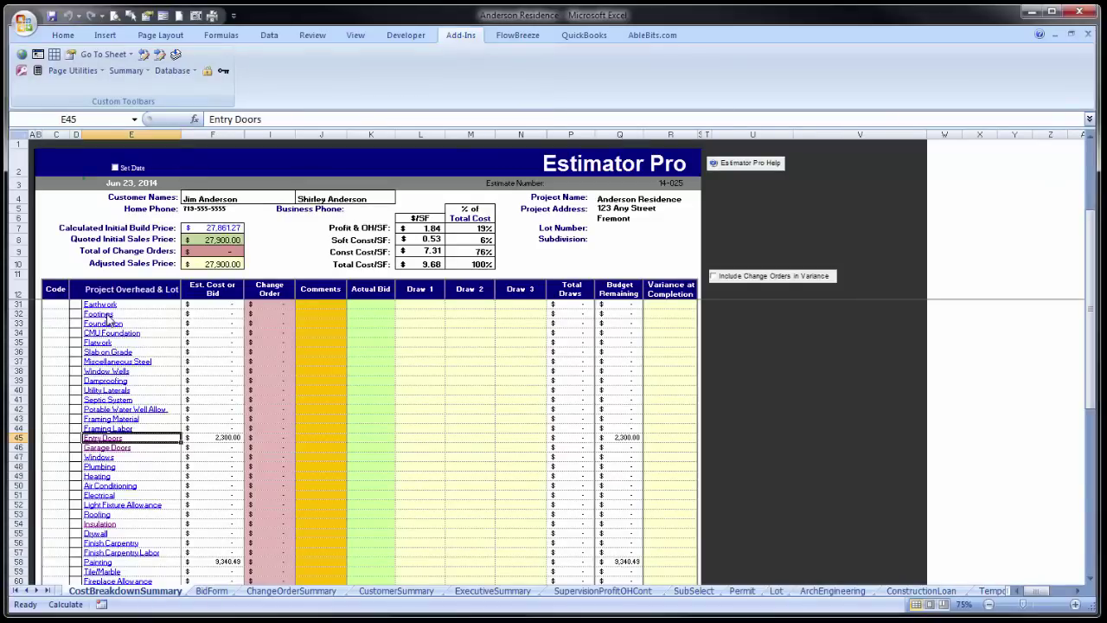
# - Examine the Footings and Foundation detail sheets linked from the cost breakdown summary, including the foundation's miscellaneous and concrete sections
pyautogui.click(108, 317)
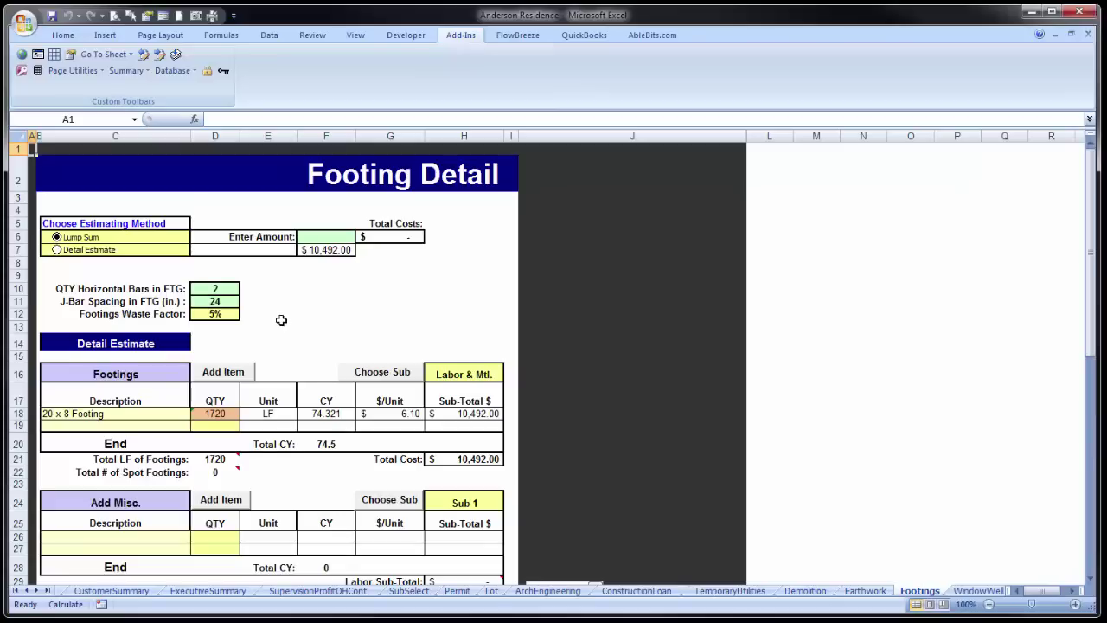
pyautogui.click(356, 391)
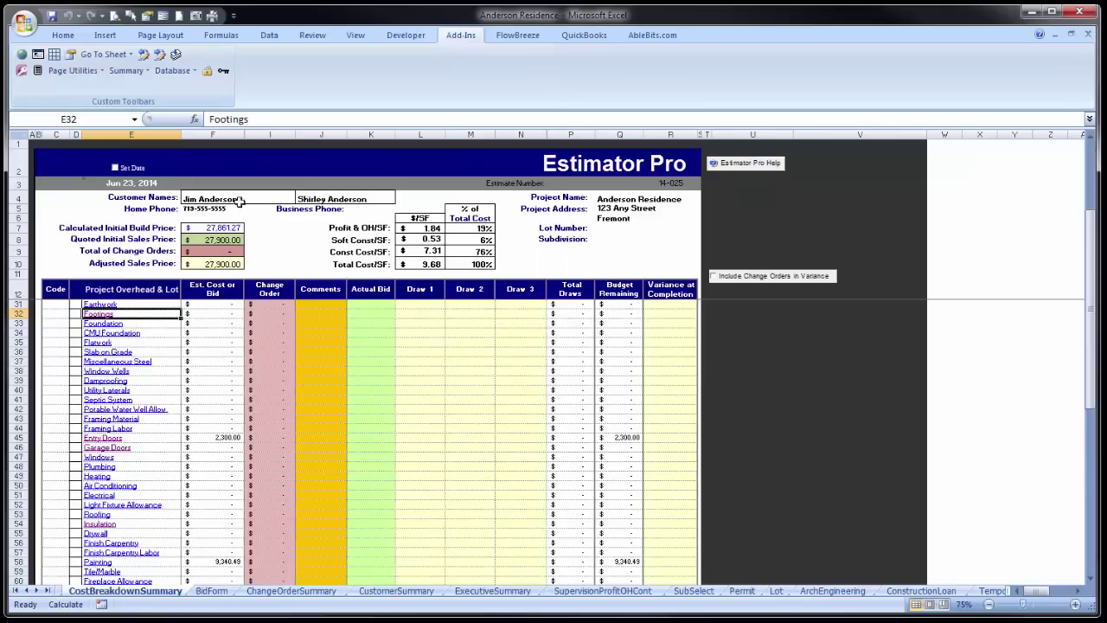
pyautogui.click(138, 323)
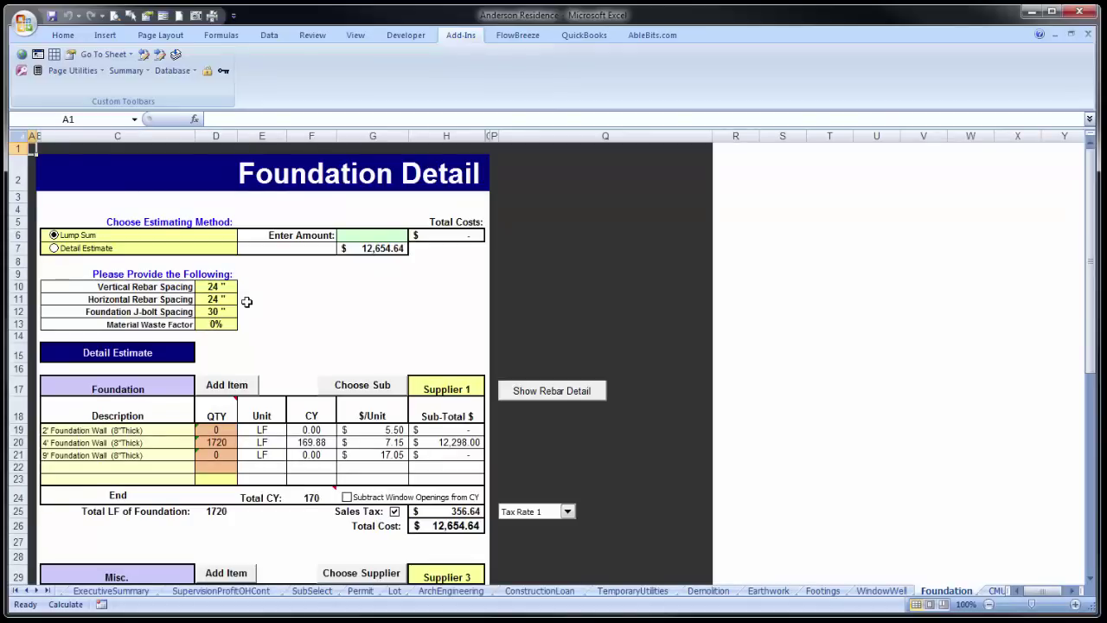
pyautogui.scroll(-6, 246, 301)
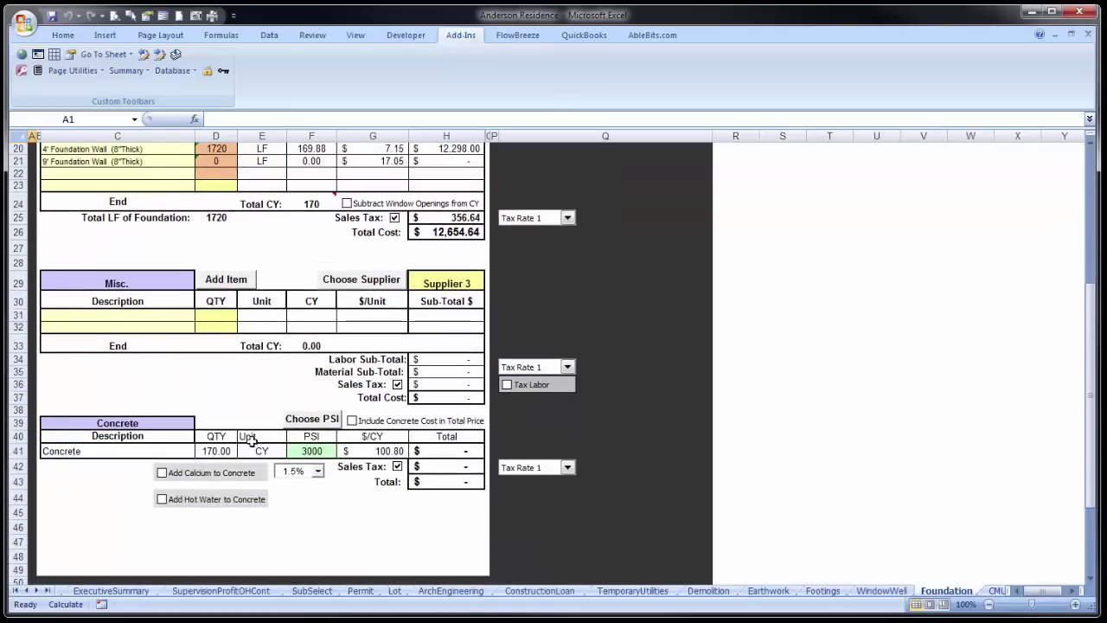
pyautogui.scroll(6, 249, 439)
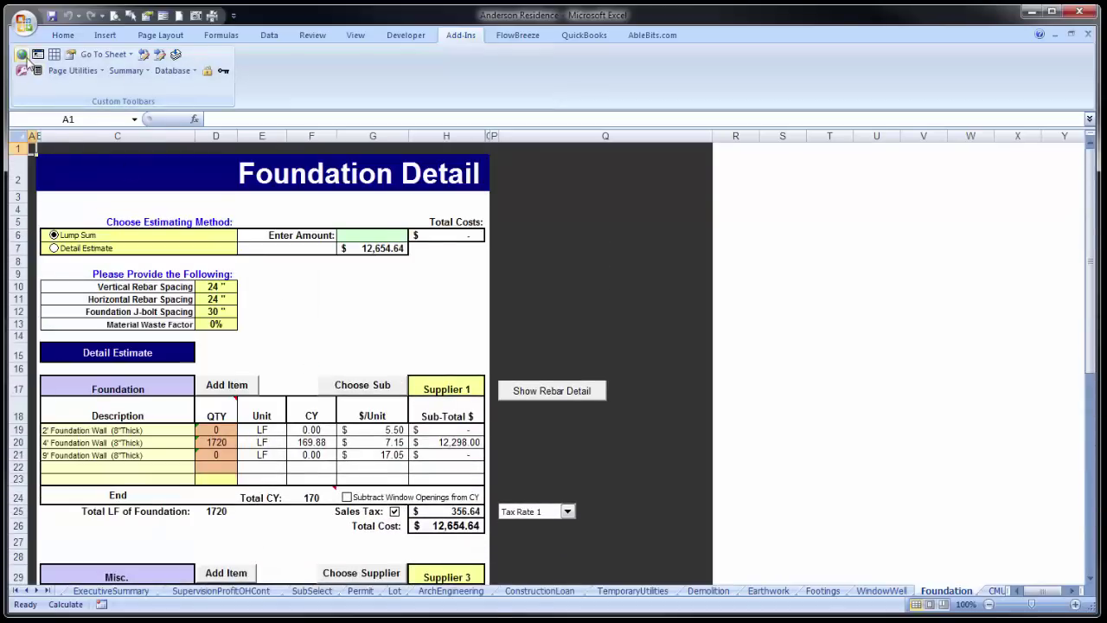
# - Return to the cost breakdown summary and examine the Flatwork detail sheet, including its material and labor and porch and steps sections
pyautogui.click(22, 55)
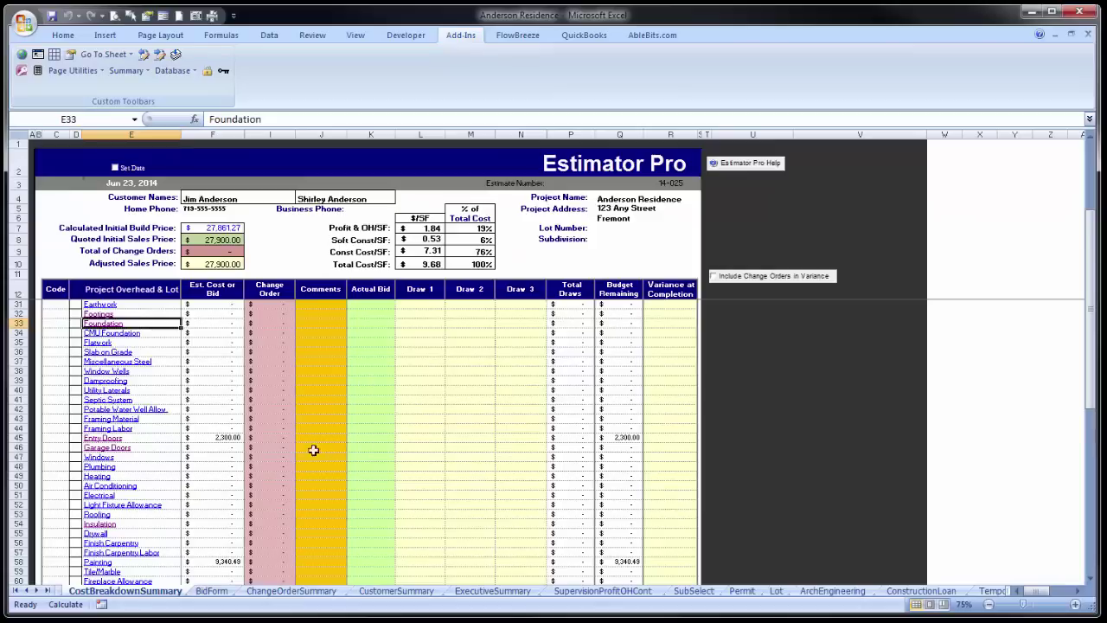
pyautogui.click(128, 437)
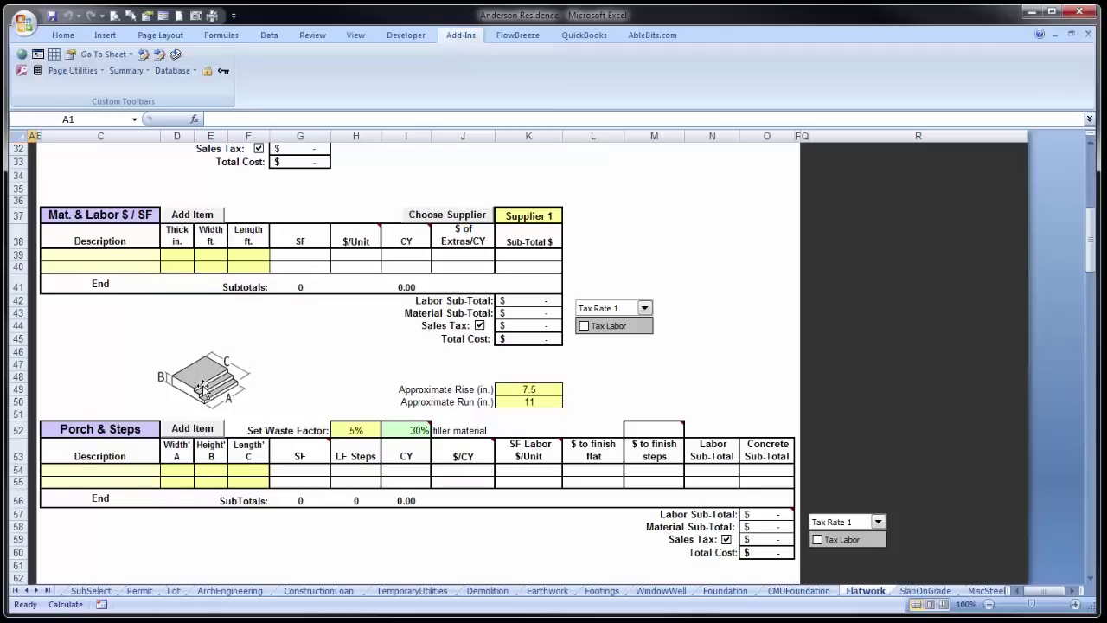
pyautogui.click(139, 370)
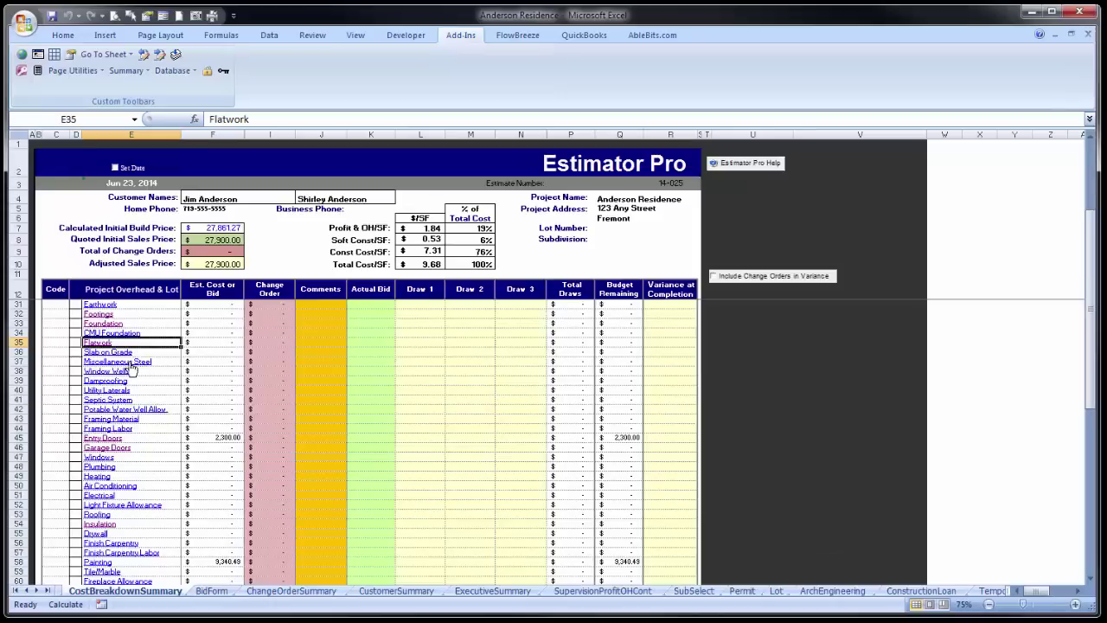
# - Examine the Slab on Grade detail sheet, including the forms and bolt calculator and slab calculator, and return to the summary
pyautogui.click(121, 352)
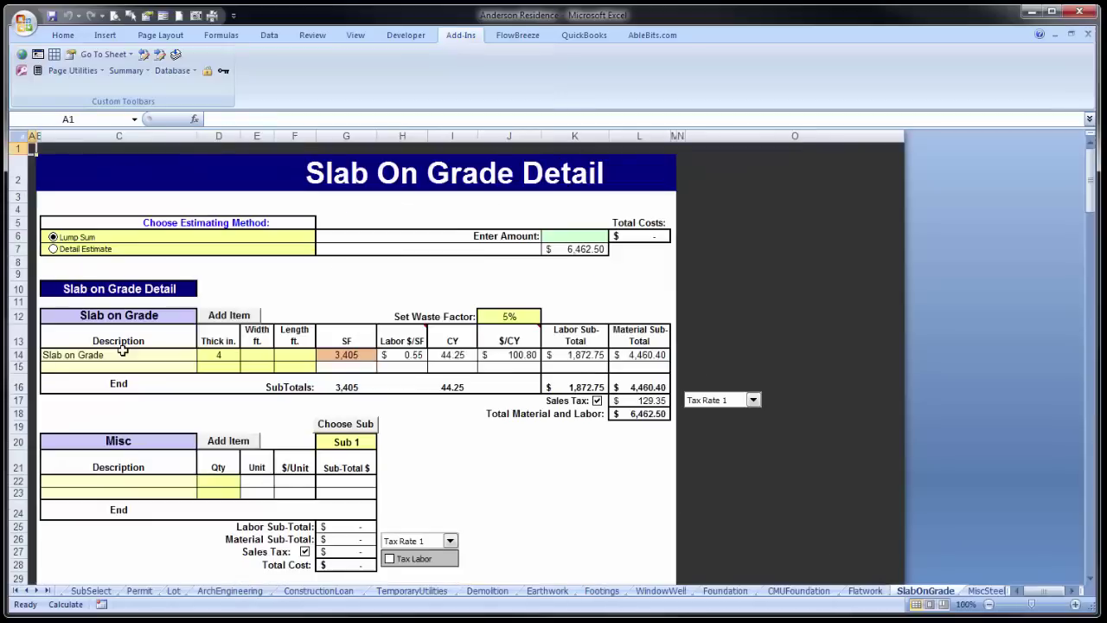
pyautogui.scroll(-7, 394, 516)
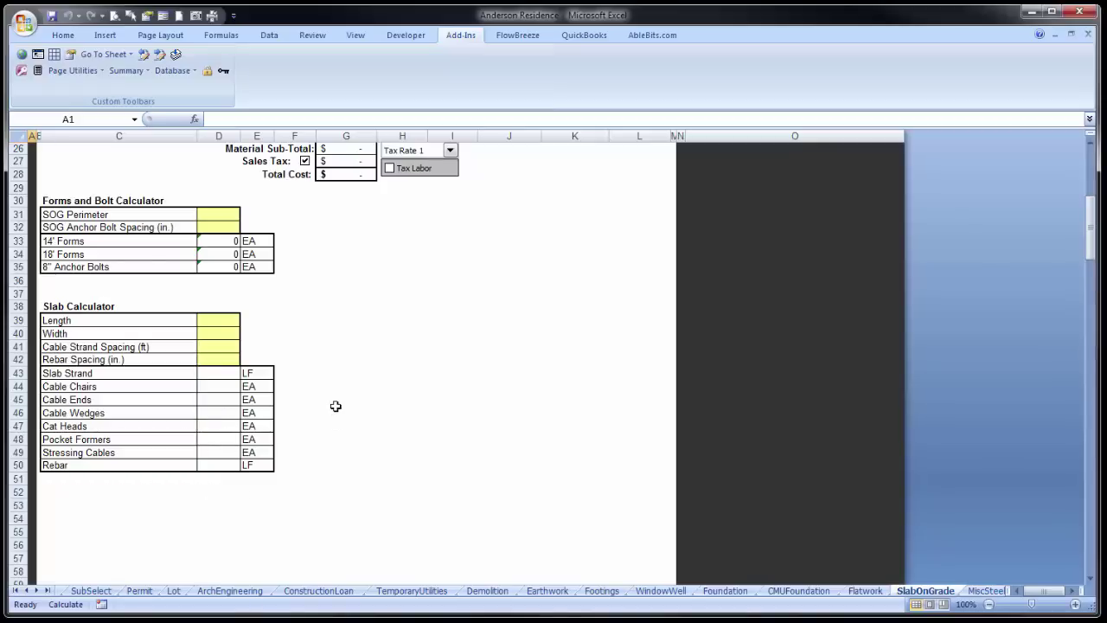
pyautogui.scroll(2, 336, 406)
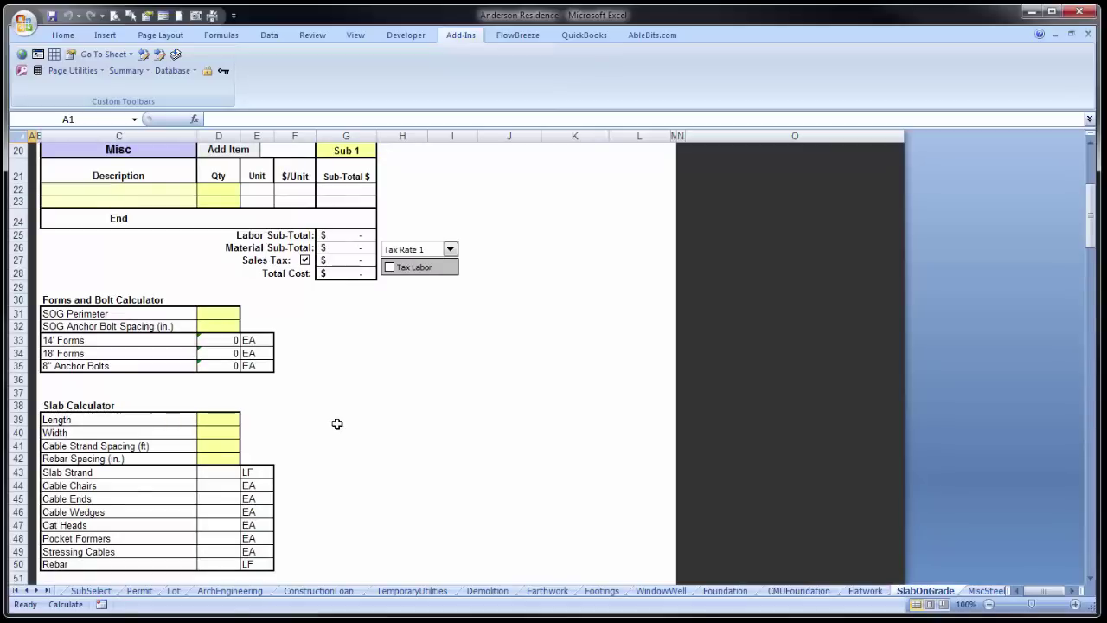
pyautogui.scroll(6, 337, 424)
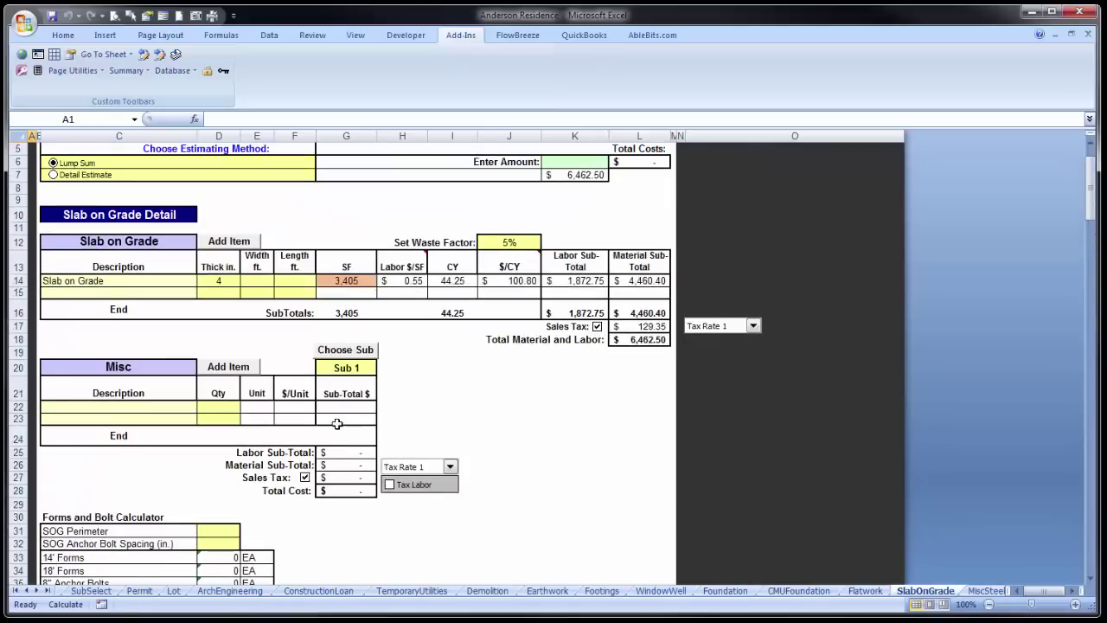
pyautogui.click(81, 178)
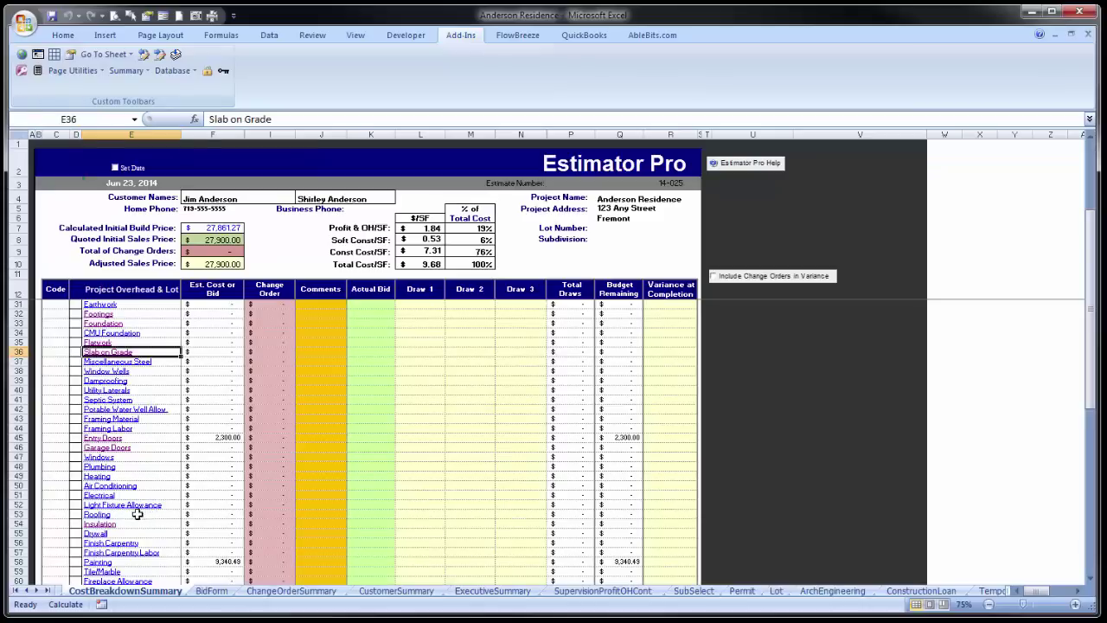
# - From the Framing Material sheet's Specialty Lumber Calculator, calculate a rake wall with a 2 ft starting height and 24 ft length
pyautogui.click(111, 418)
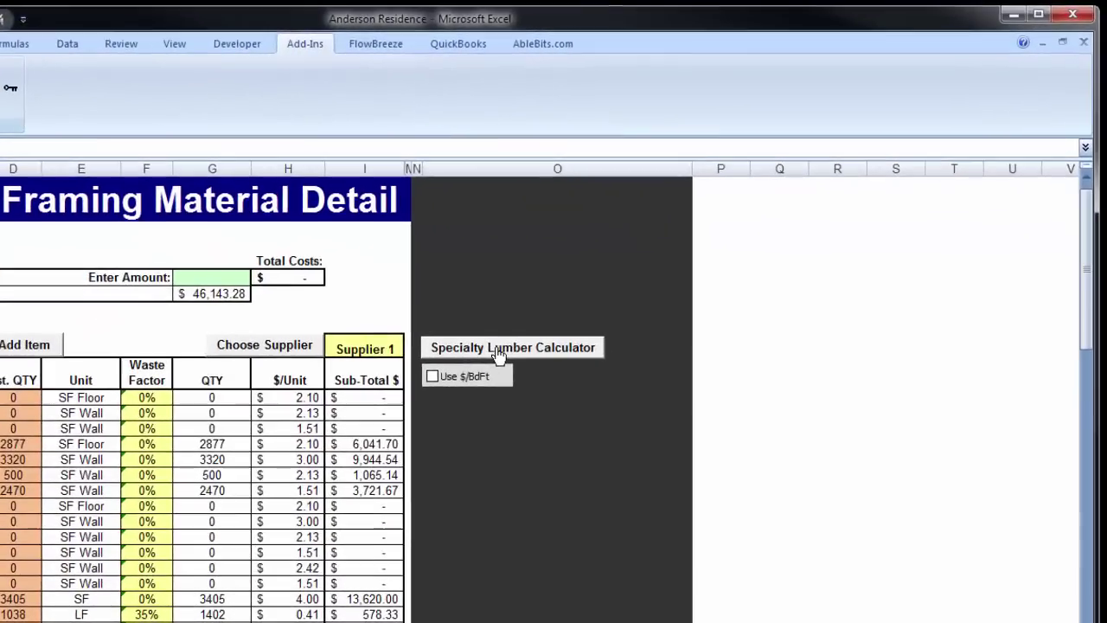
pyautogui.click(499, 349)
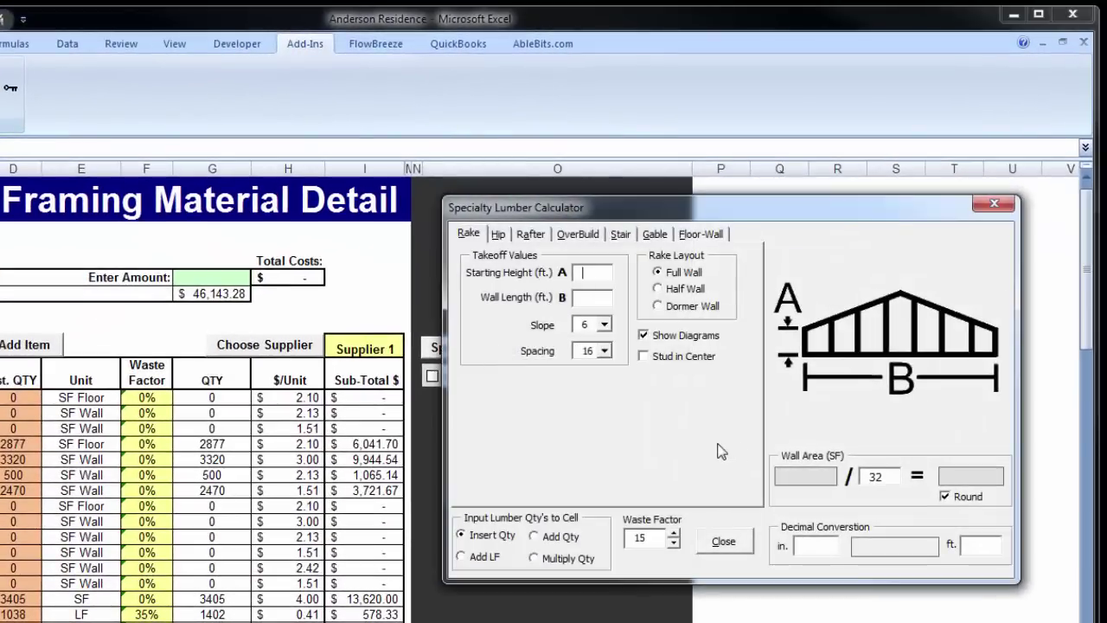
pyautogui.click(592, 271)
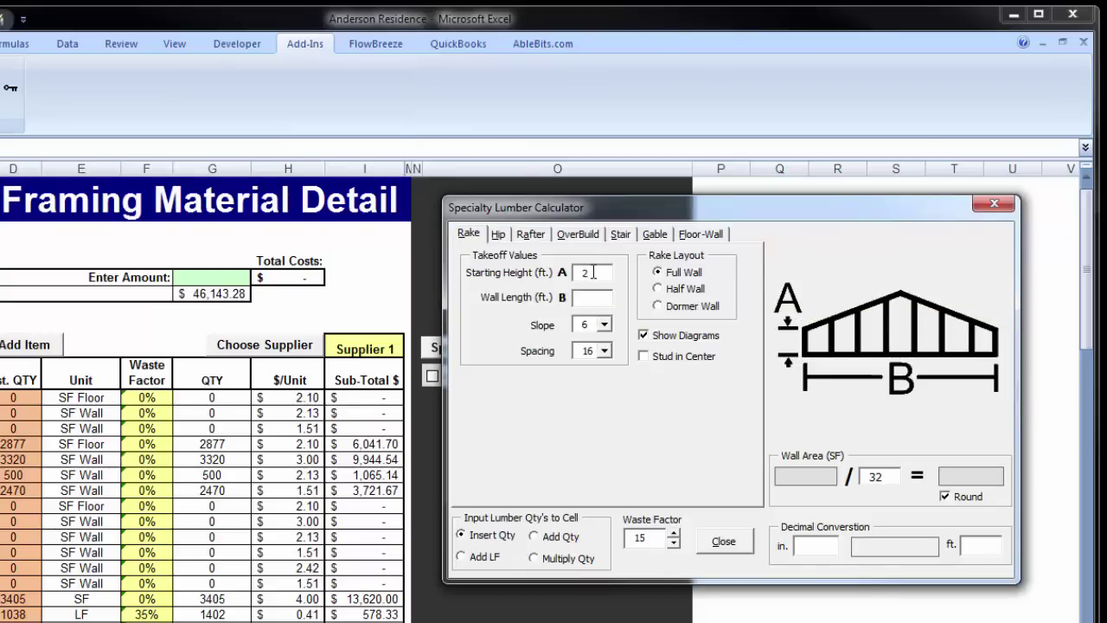
pyautogui.click(593, 299)
pyautogui.write('24')
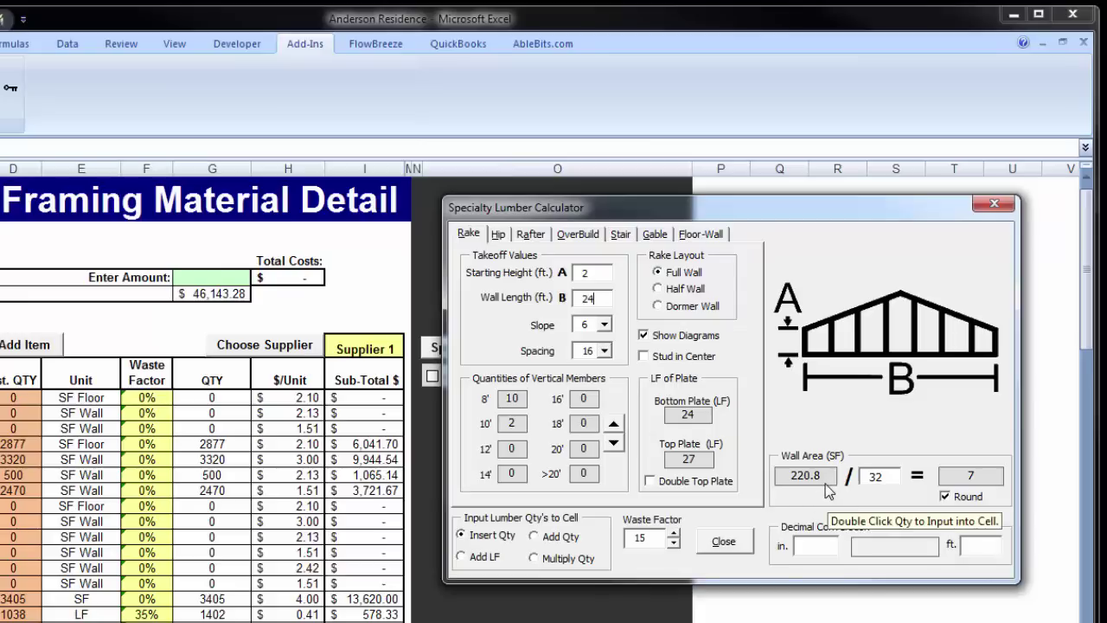
# - Check the hip takeoff and calculate rafters for a 24 ft span, 36 ft length and 16 in. overhang
pyautogui.click(498, 234)
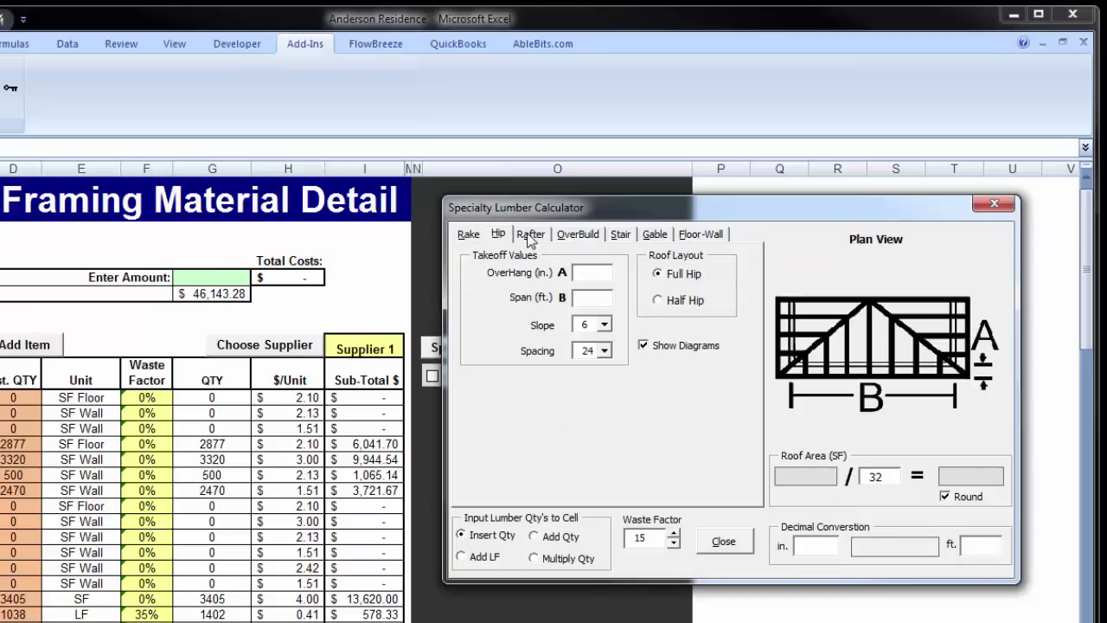
pyautogui.click(530, 235)
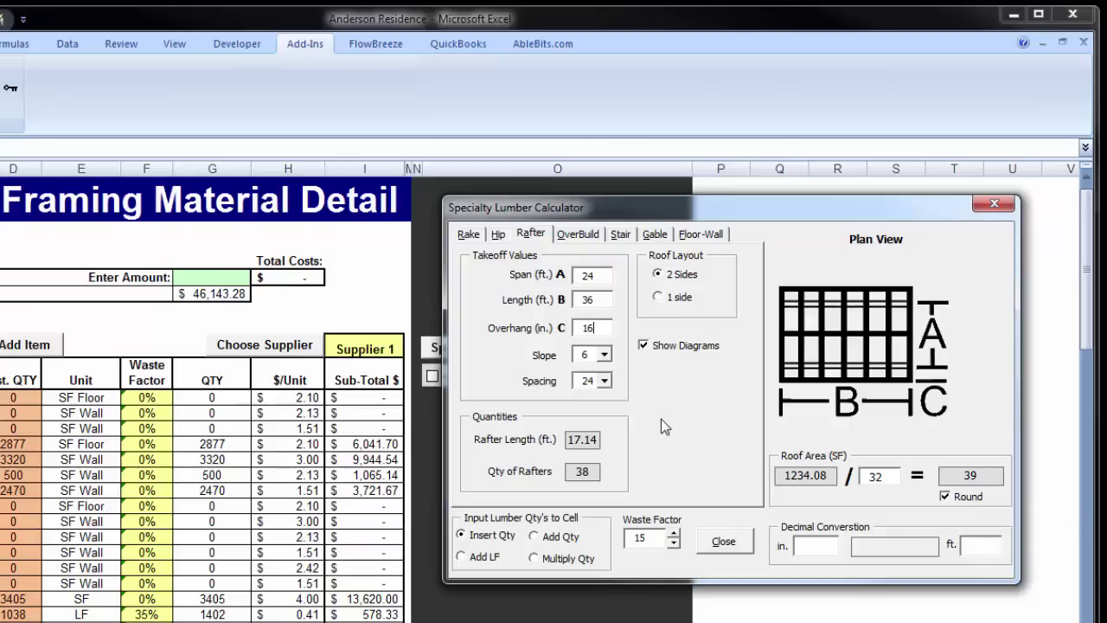
# - Examine the calculator's OverBuild, Stair, Gable and Floor-Wall takeoffs, comparing both stair top-step layouts, and close the calculator
pyautogui.click(586, 235)
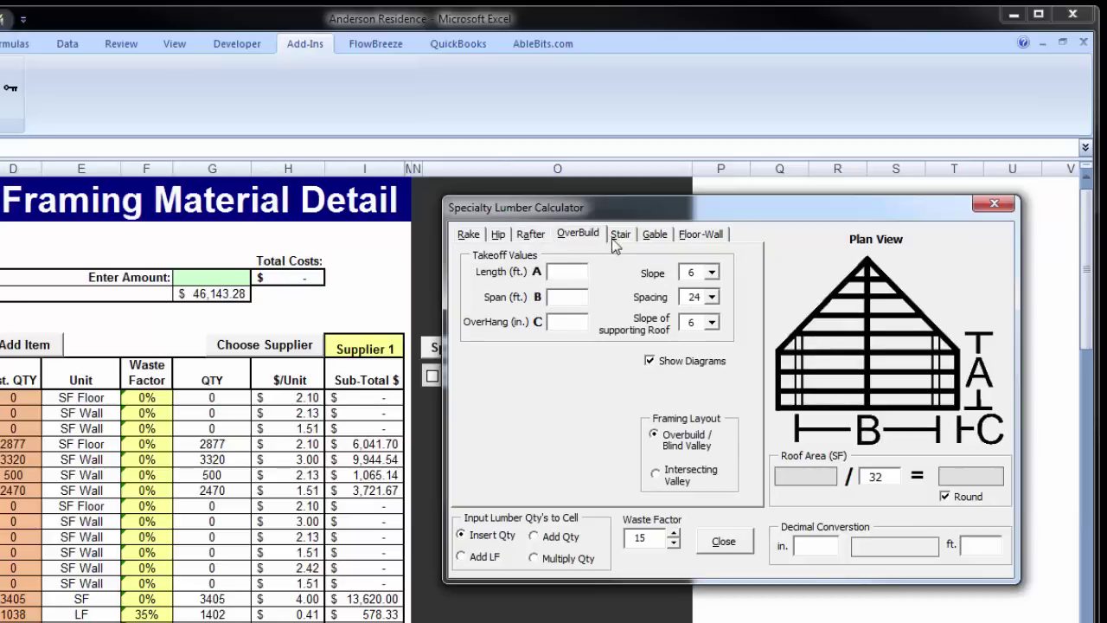
pyautogui.click(620, 237)
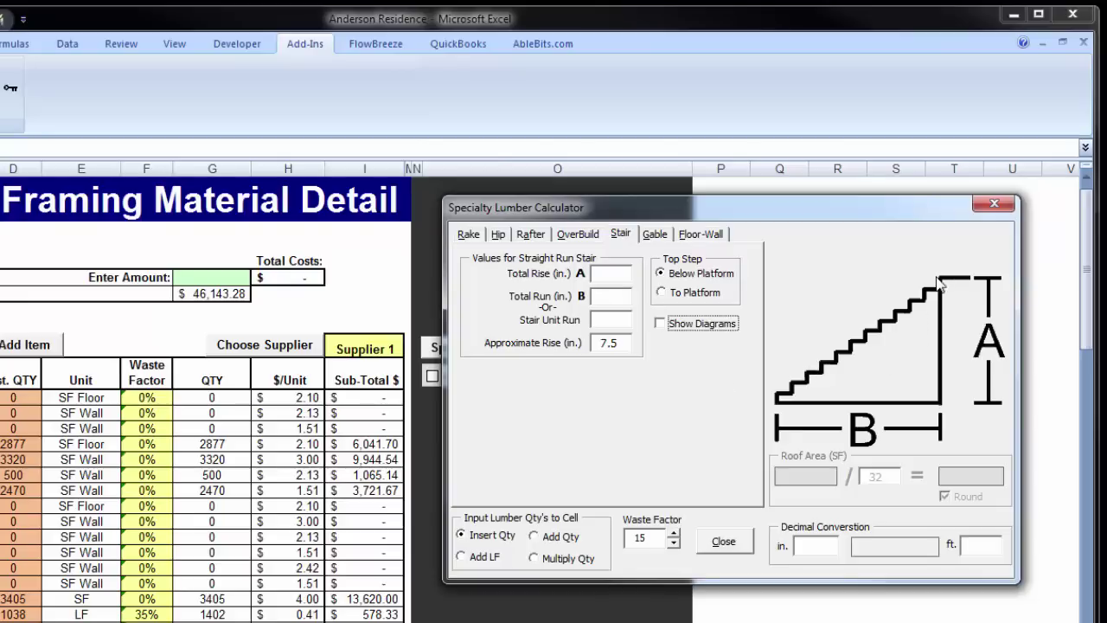
pyautogui.click(662, 294)
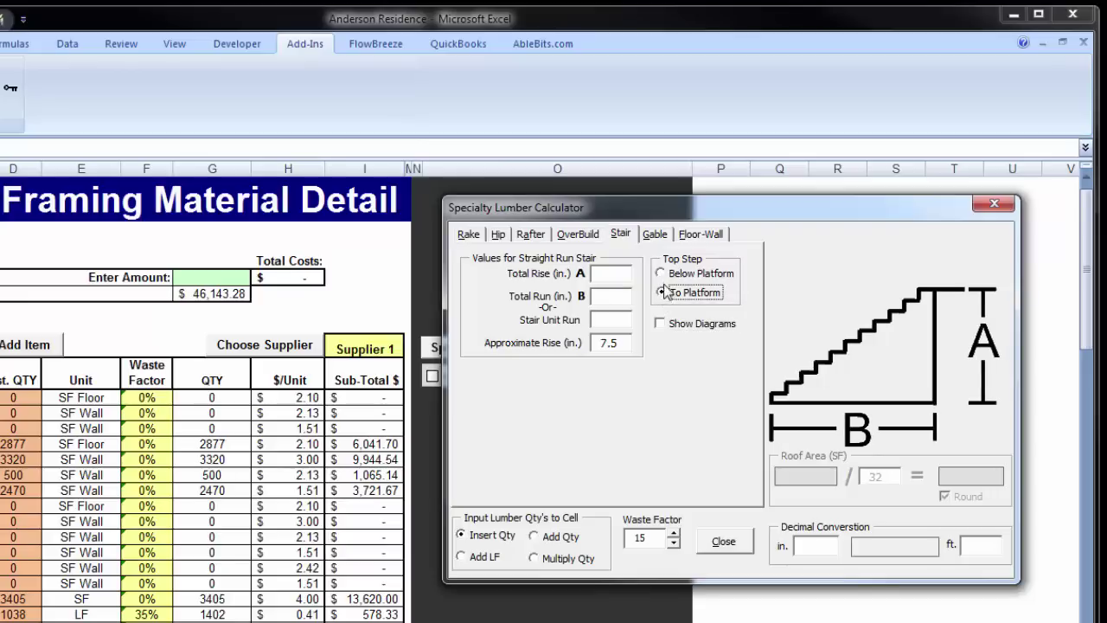
pyautogui.click(662, 273)
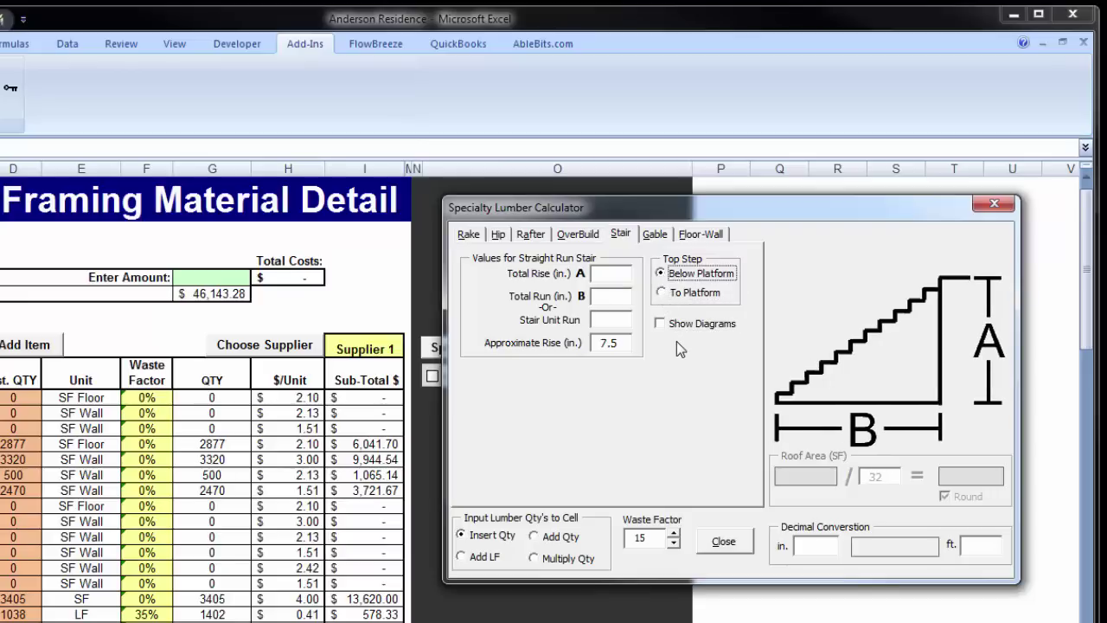
pyautogui.click(655, 235)
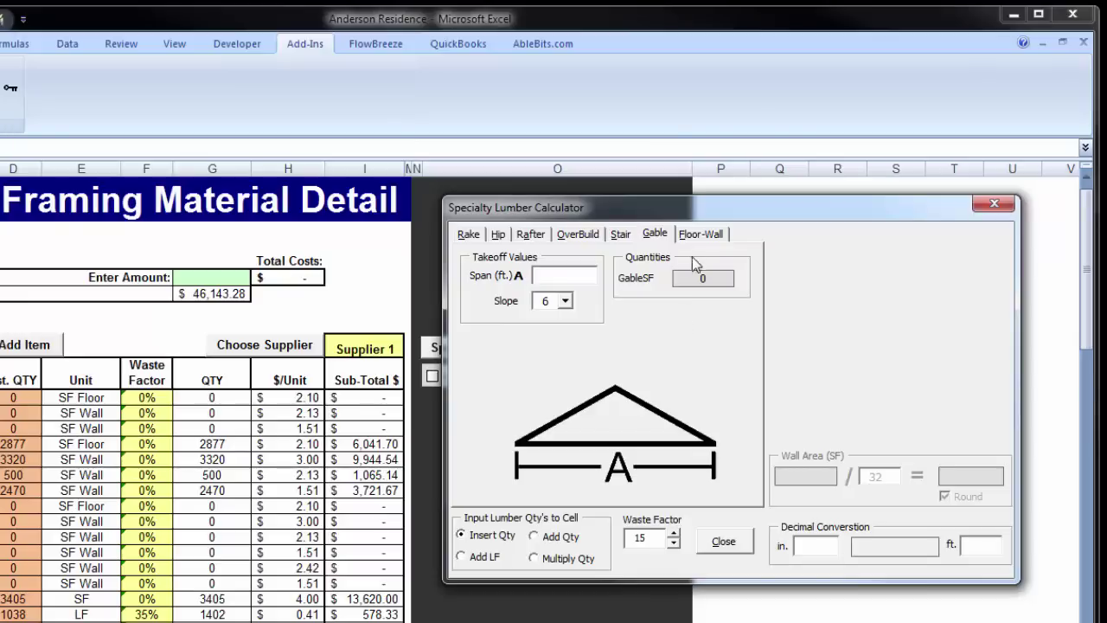
pyautogui.click(699, 234)
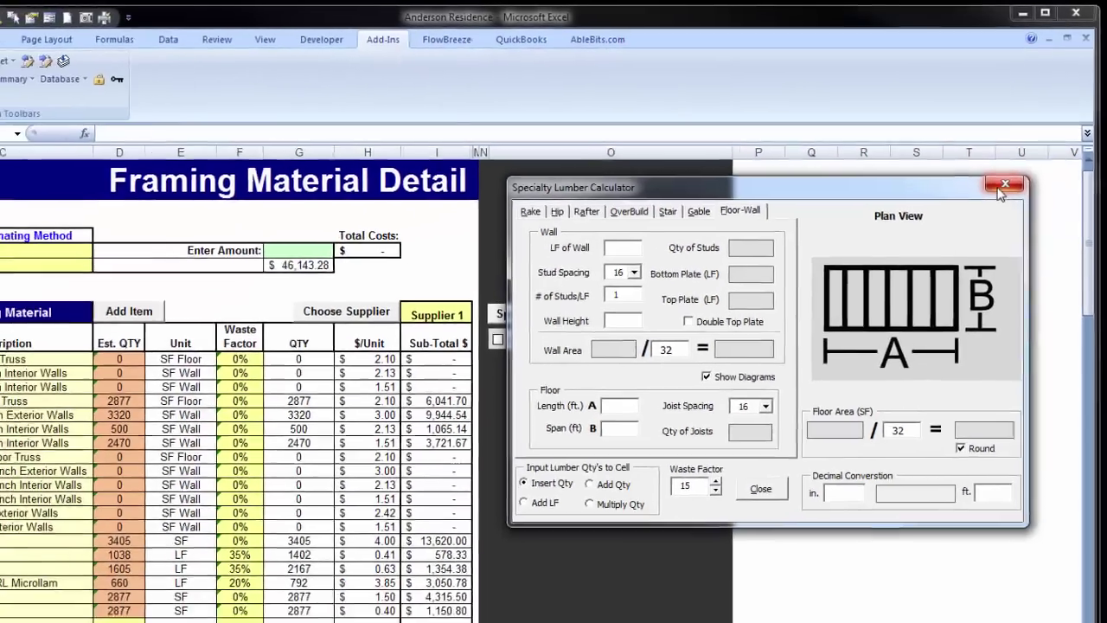
pyautogui.click(990, 205)
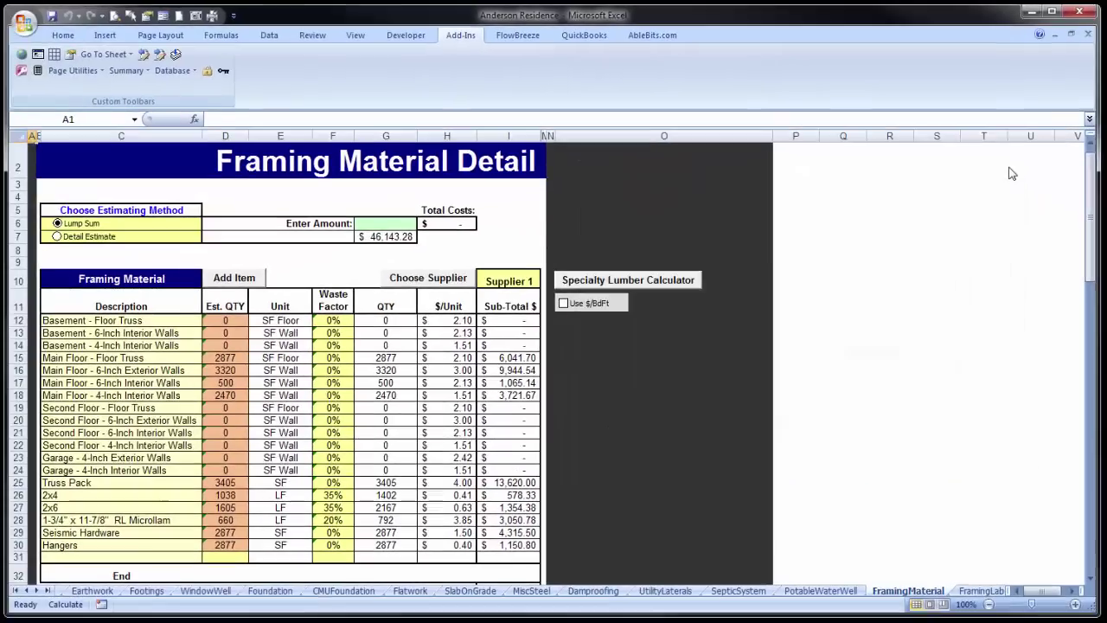
# - Open the Framing Materials Database from the item list, examine its materials and labor pricing, and return to the cost breakdown summary
pyautogui.click(243, 283)
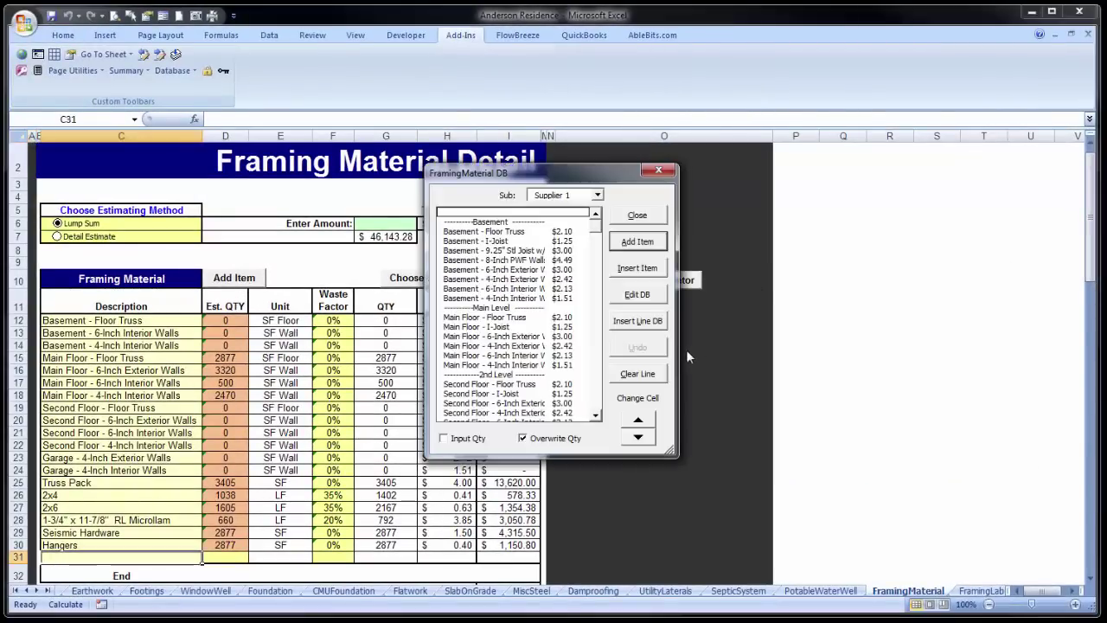
pyautogui.click(638, 295)
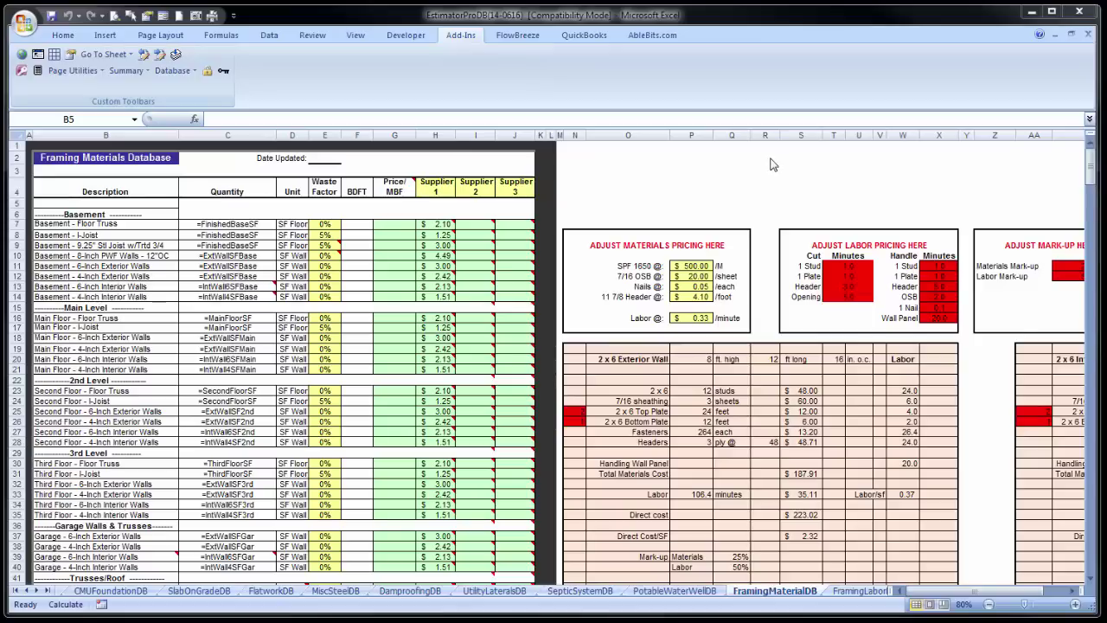
pyautogui.click(23, 56)
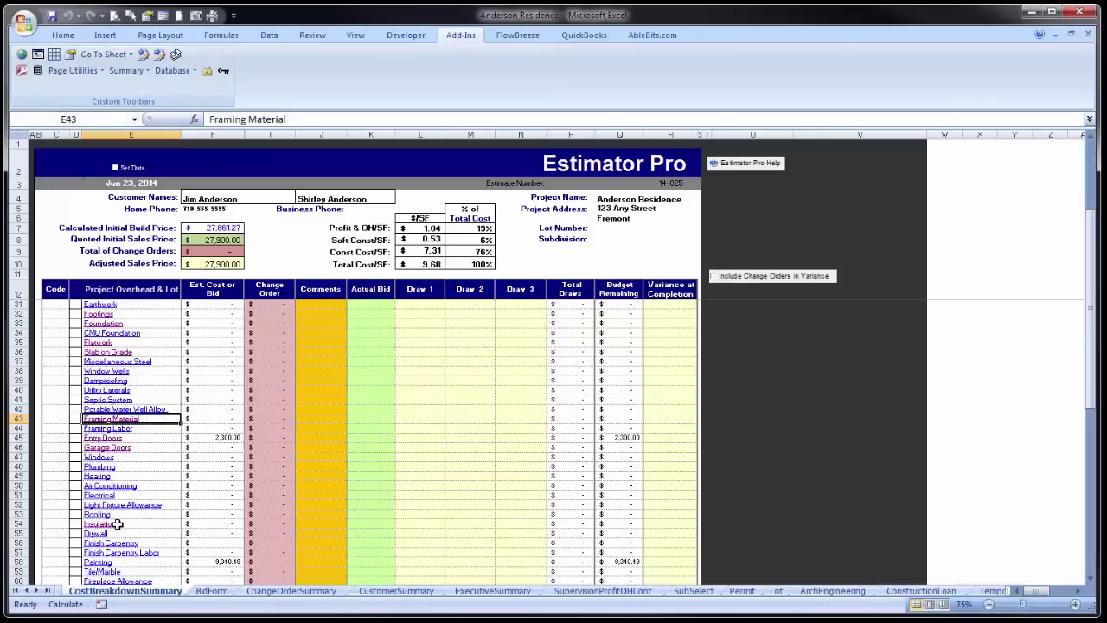
# - Examine the Roofing detail sheet's slope inputs, sub-bid roofing and roofing material sections, and return to the cost breakdown summary
pyautogui.click(103, 516)
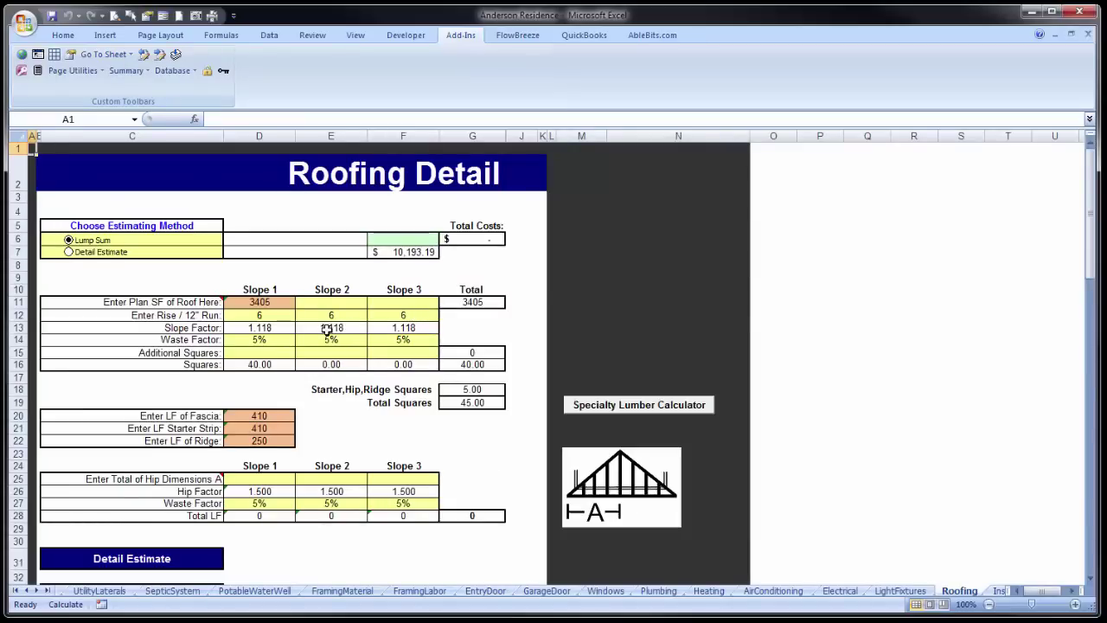
pyautogui.scroll(-1, 325, 335)
pyautogui.scroll(-1, 324, 345)
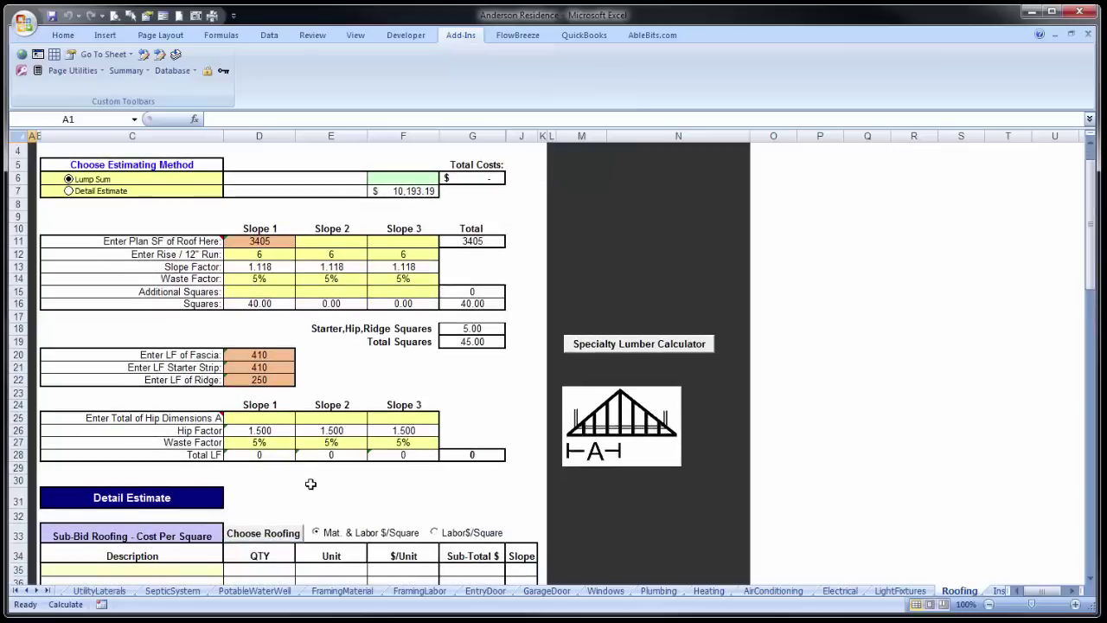
pyautogui.scroll(-7, 310, 484)
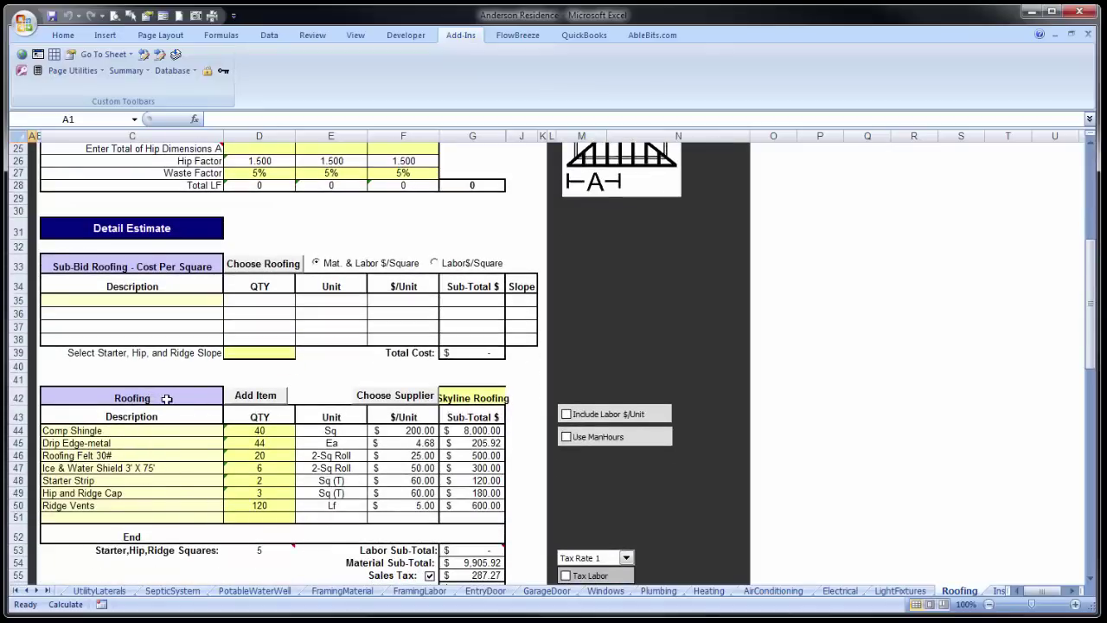
pyautogui.hotkey('alt', 'Left')
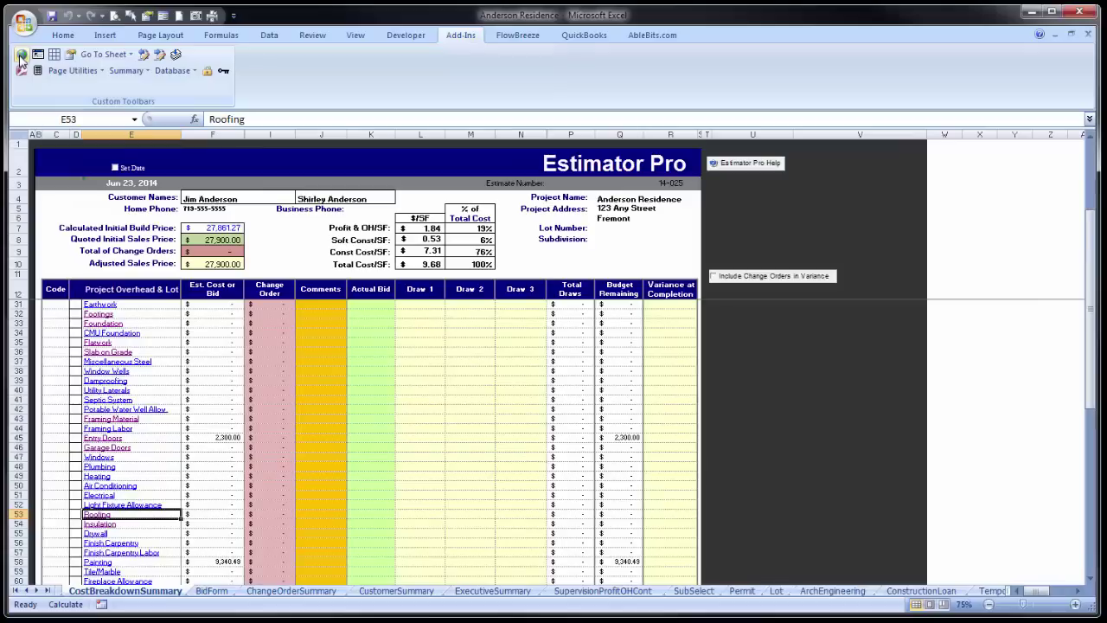
# - Examine the Finish Carpentry detail sheet, covering the doors, moldings, PB shelving, stairs and fasteners sections
pyautogui.click(117, 543)
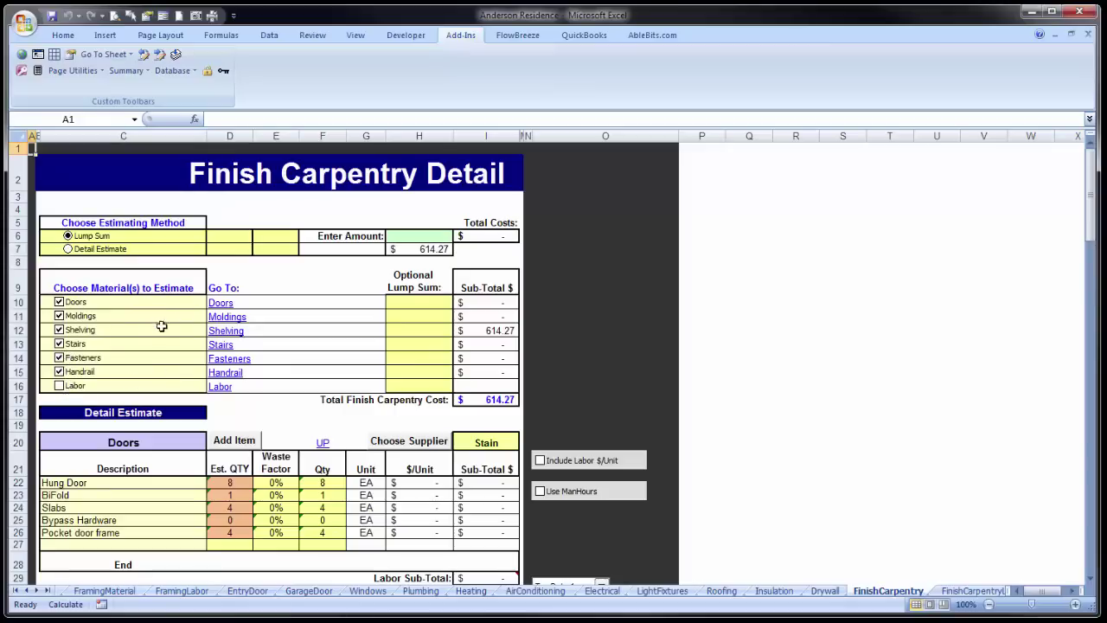
pyautogui.scroll(-2, 193, 504)
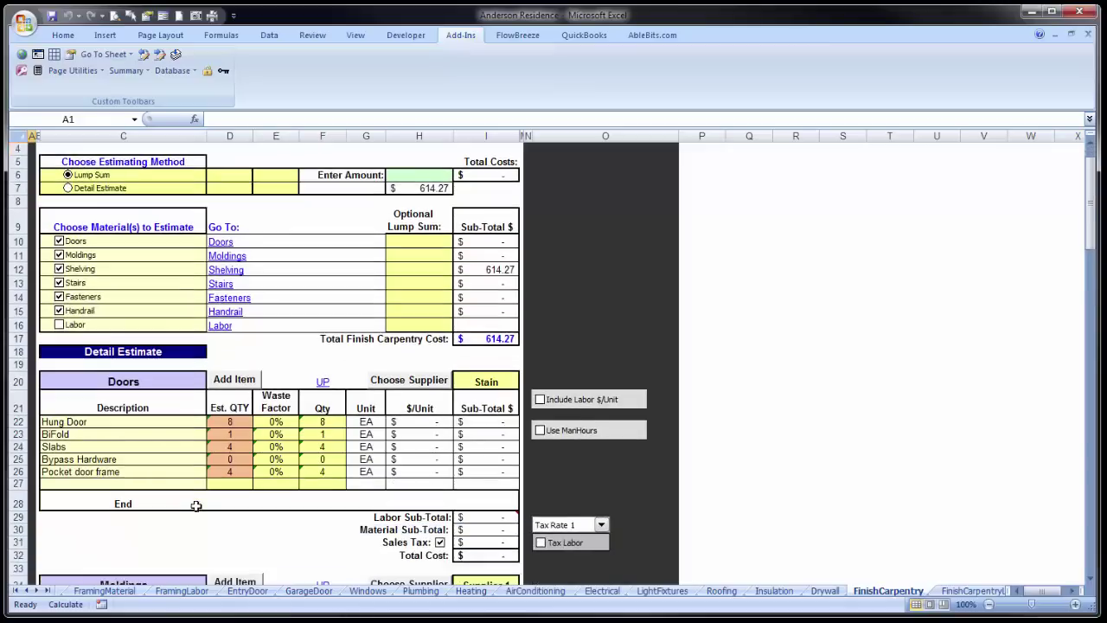
pyautogui.scroll(-1, 211, 491)
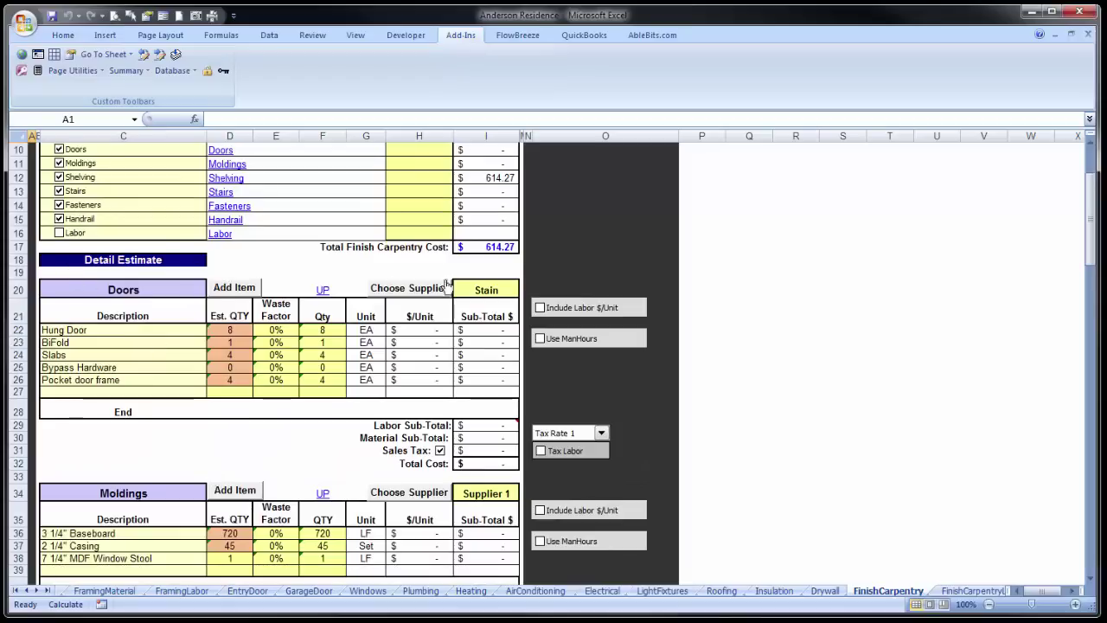
pyautogui.scroll(-2, 138, 399)
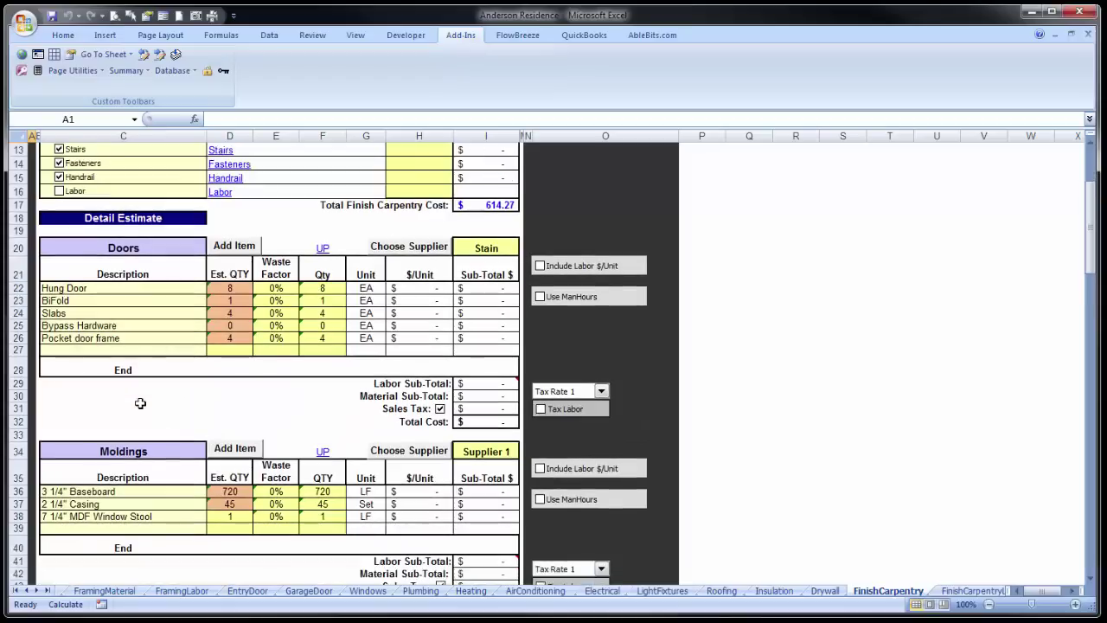
pyautogui.scroll(-5, 139, 417)
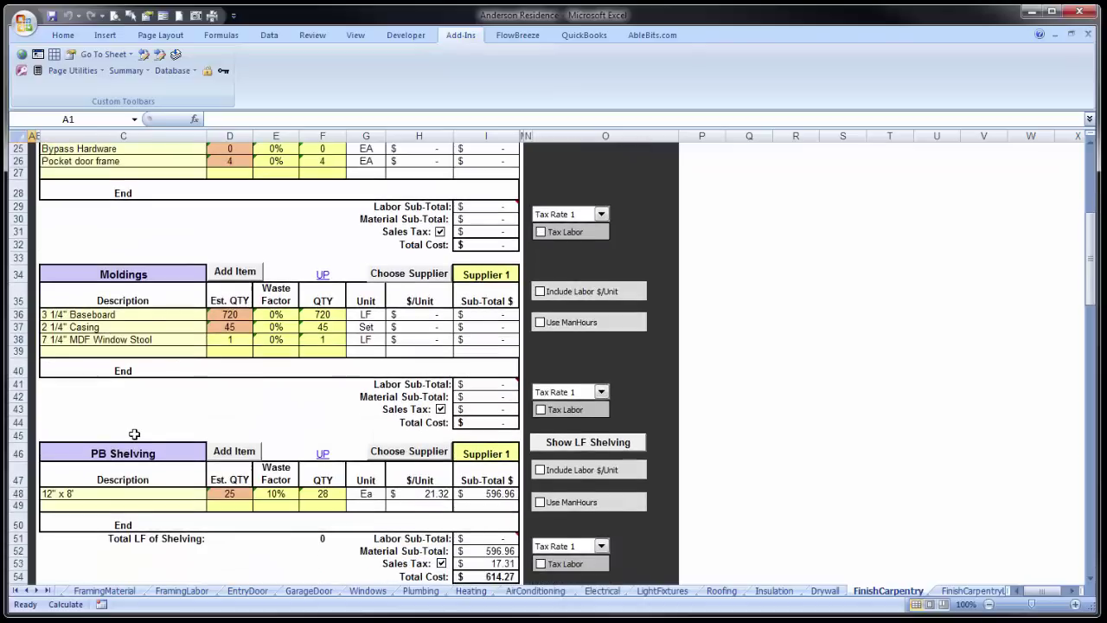
pyautogui.scroll(-4, 134, 435)
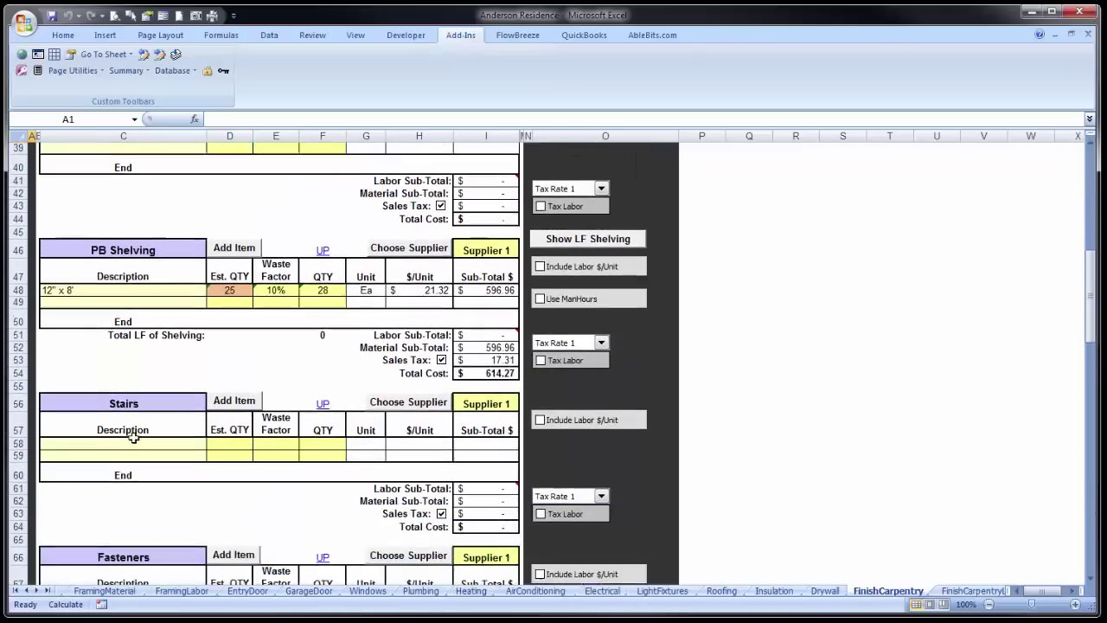
pyautogui.scroll(-10, 134, 437)
pyautogui.scroll(10, 173, 437)
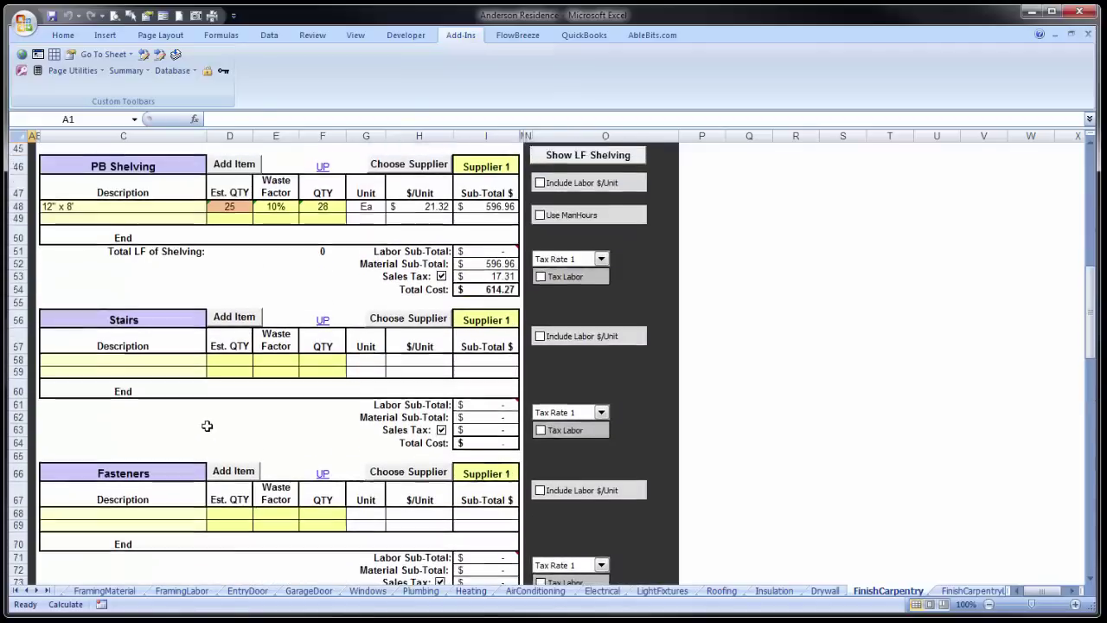
# - Return from the Finish Carpentry sheet to the cost breakdown summary and open the Exterior Siding detail sheet
pyautogui.scroll(13, 208, 424)
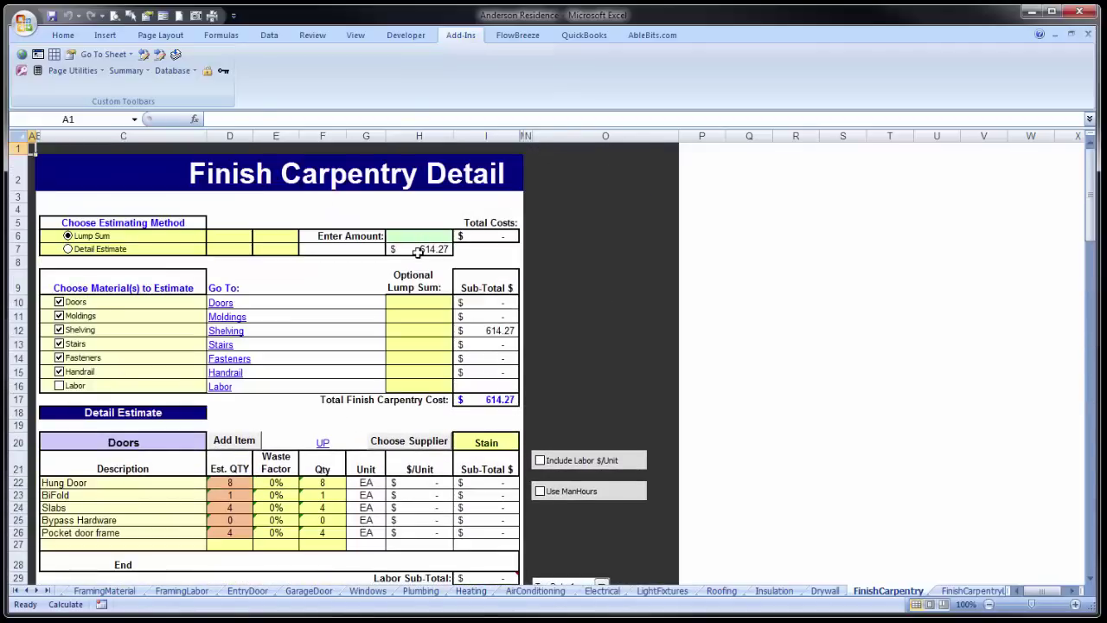
pyautogui.hotkey('alt', 'Left')
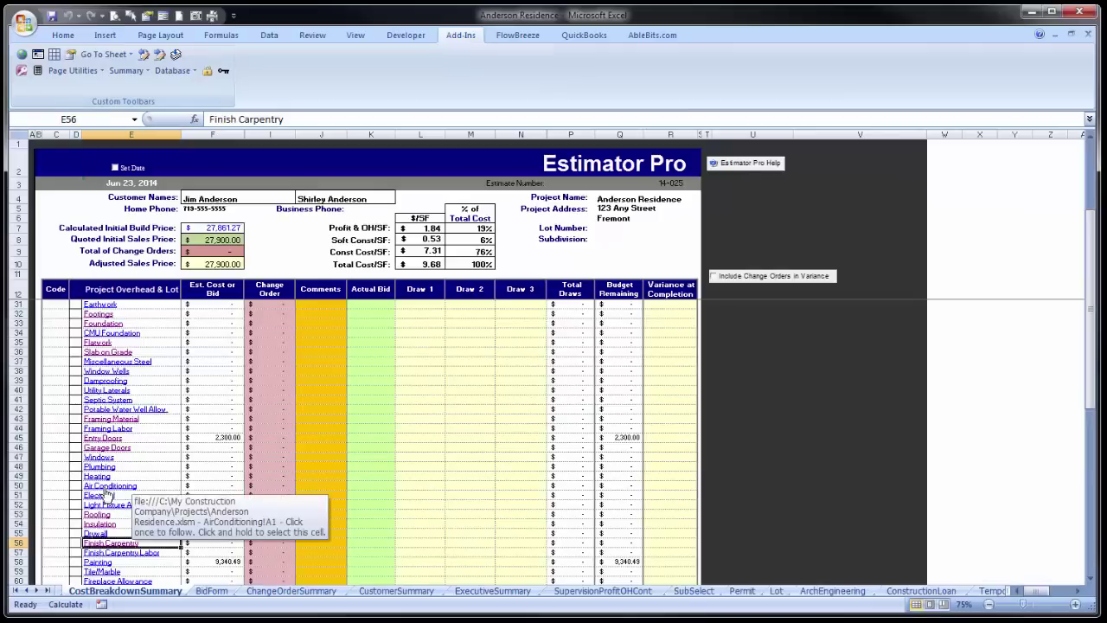
pyautogui.scroll(-4, 104, 532)
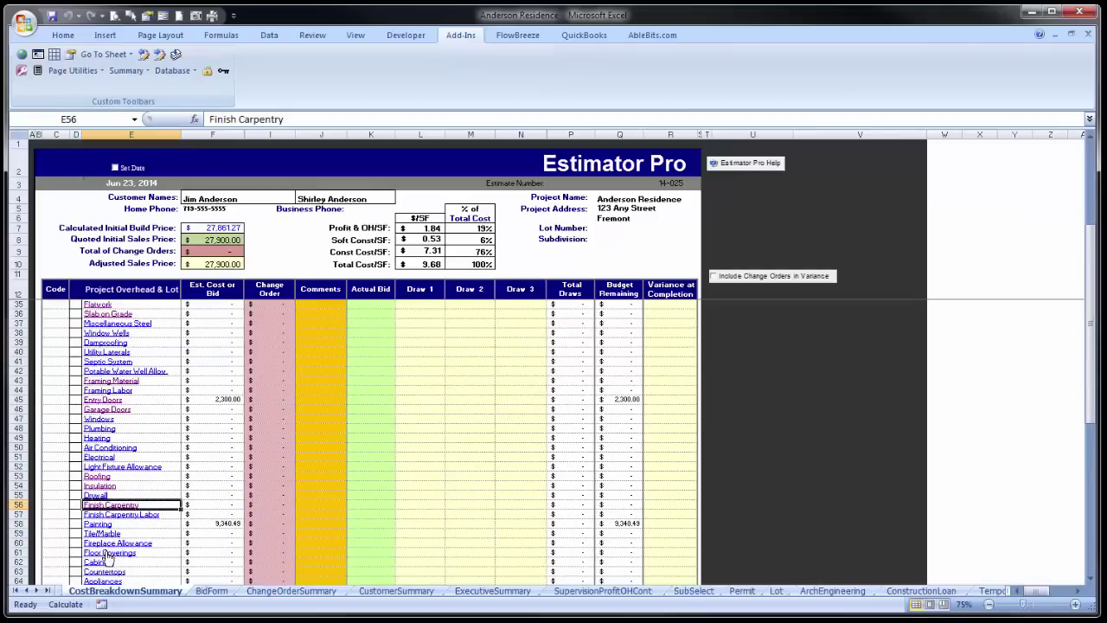
pyautogui.click(107, 542)
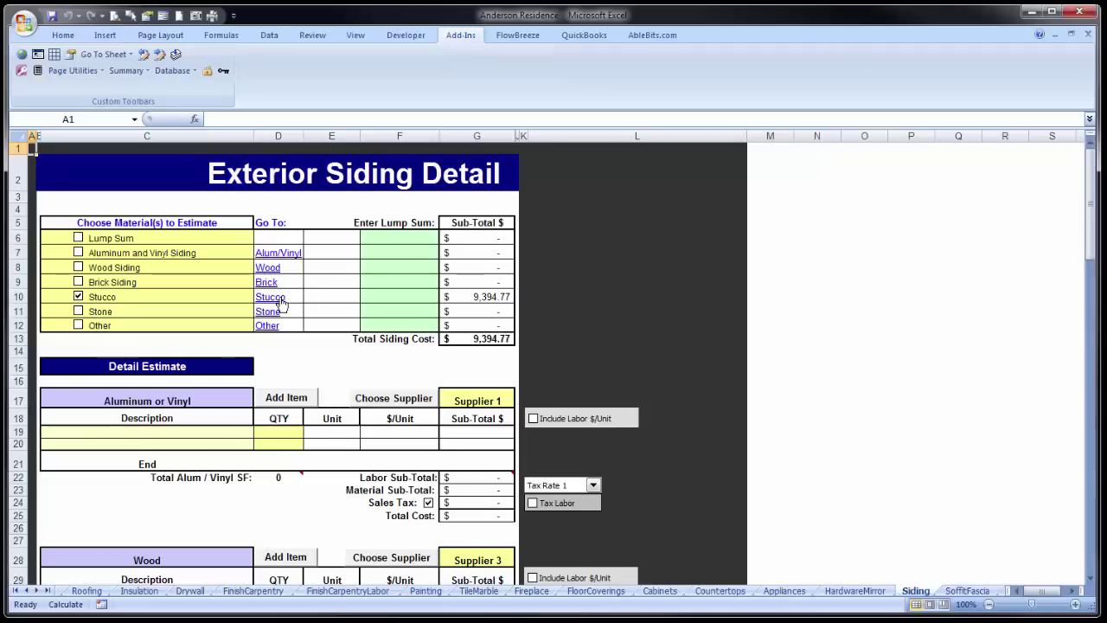
# - Include wood siding in the estimate and add the Main Floor - 8" SmartSide Siding - Primed database item to the Wood section
pyautogui.click(79, 268)
pyautogui.scroll(-3, 176, 450)
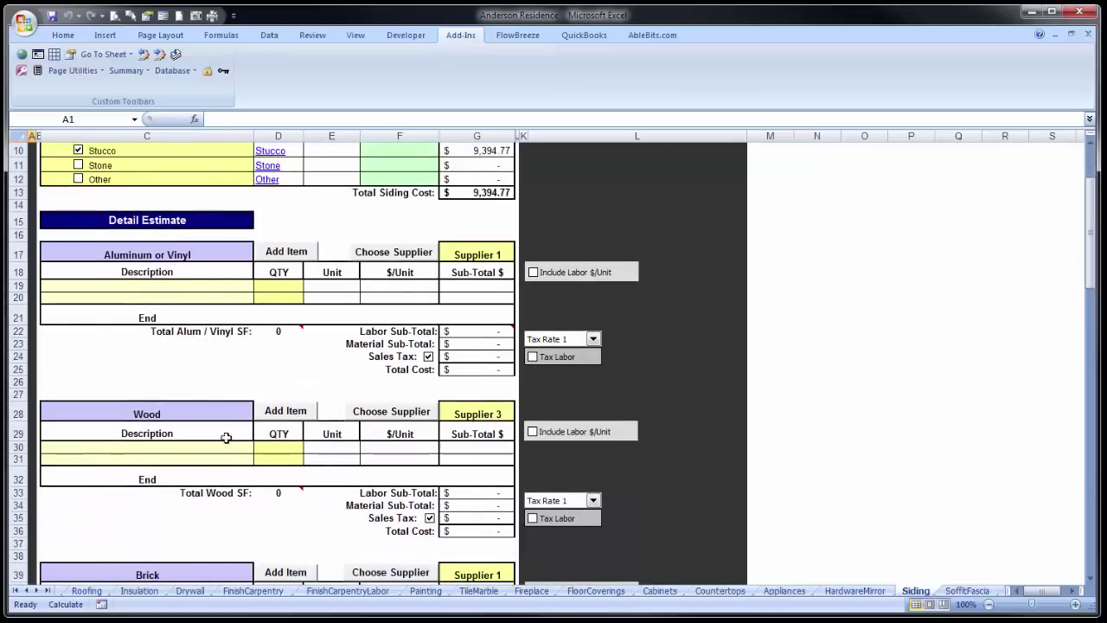
pyautogui.click(285, 411)
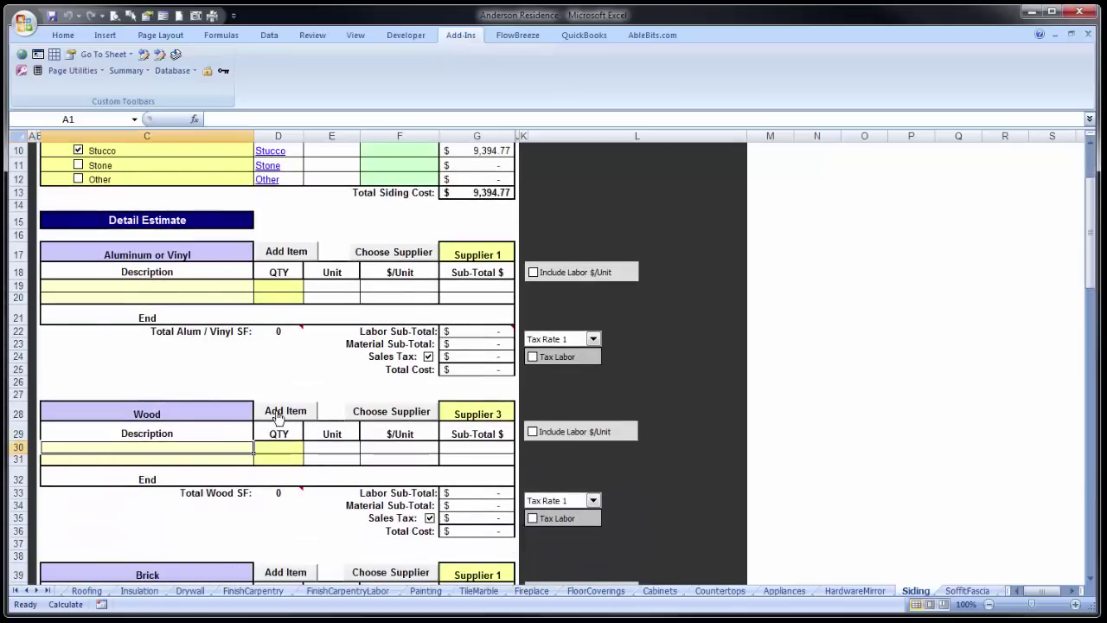
pyautogui.doubleClick(491, 327)
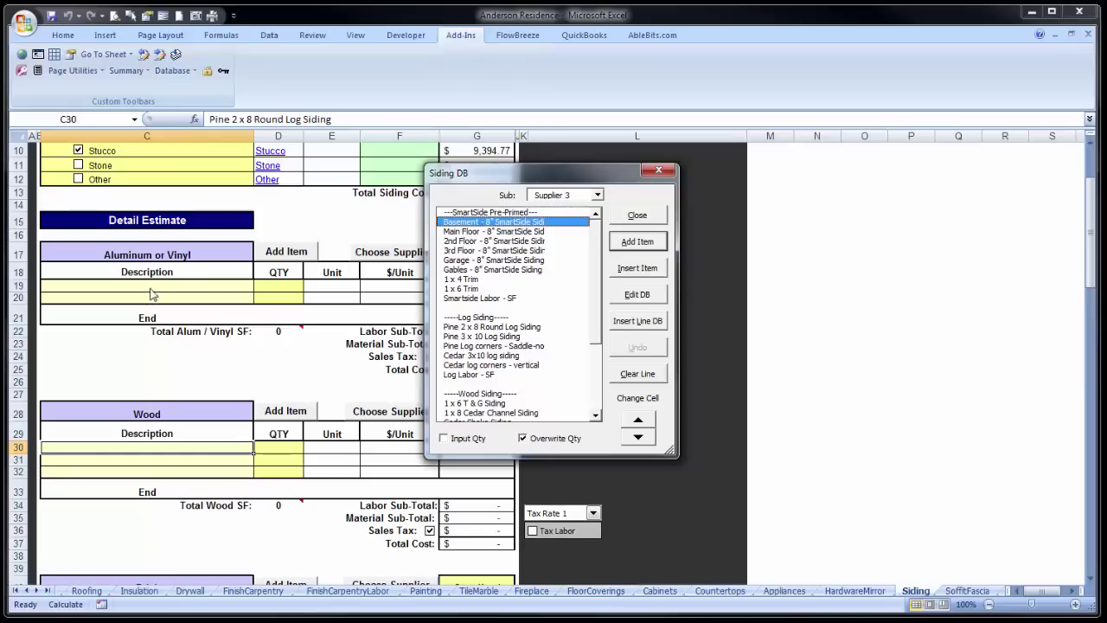
pyautogui.doubleClick(502, 232)
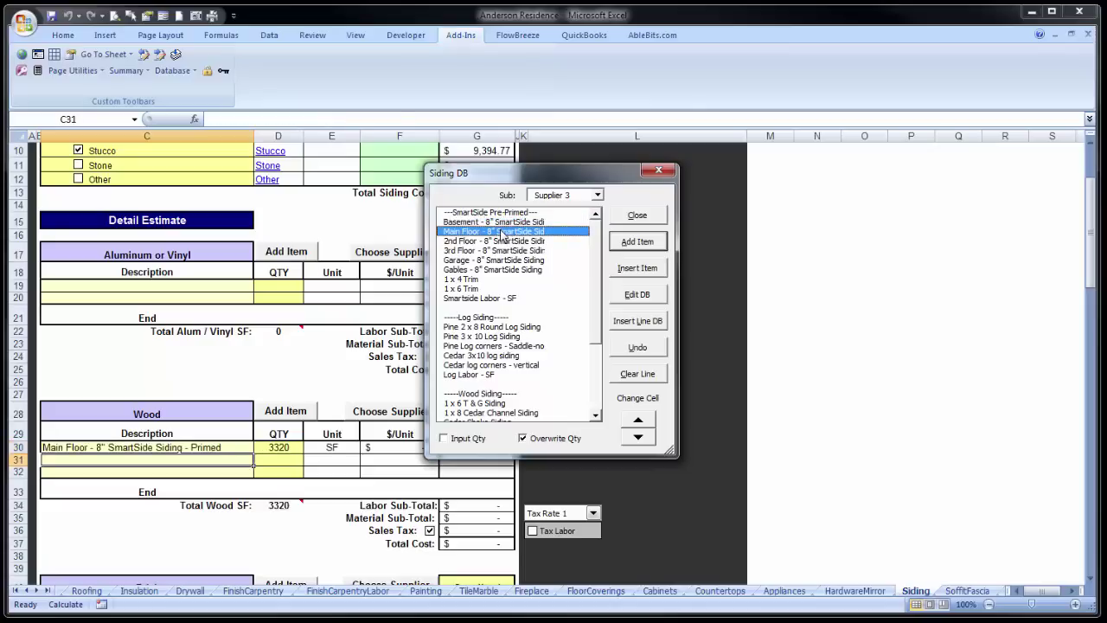
pyautogui.click(623, 215)
# - Set the SmartSide siding quantity to 240 SF and choose Supplier 1 for the Wood section
pyautogui.click(282, 449)
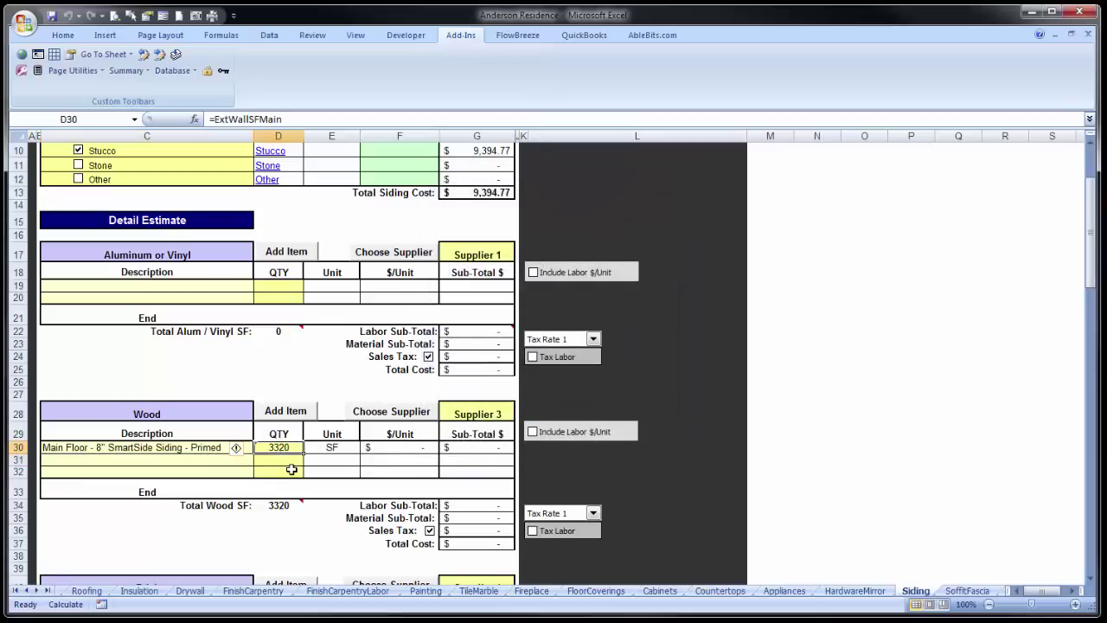
pyautogui.write('240')
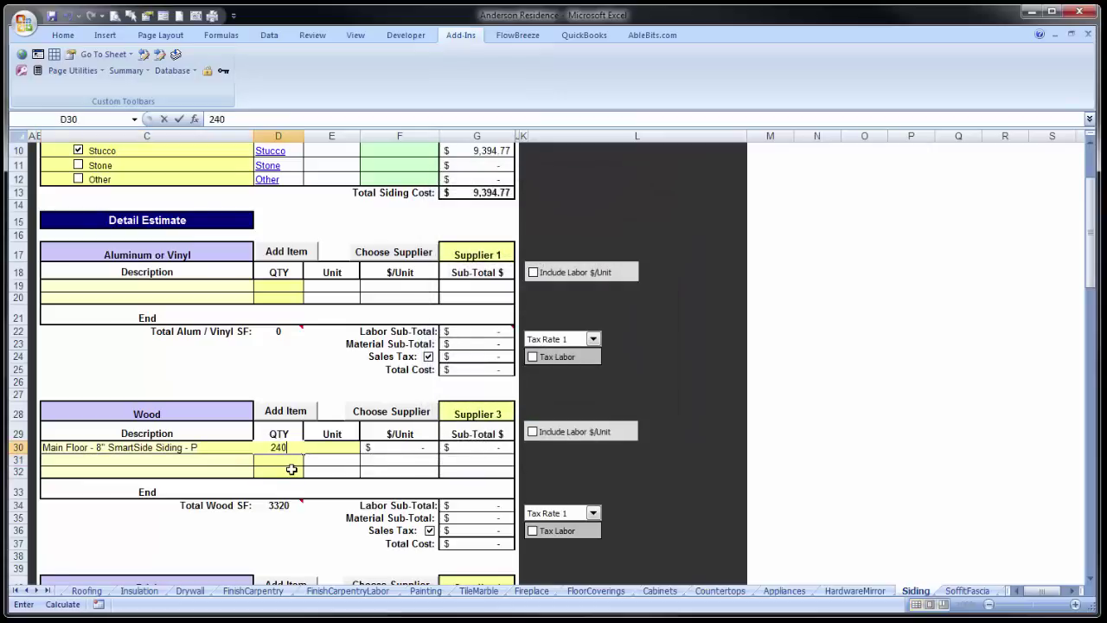
pyautogui.press('Return')
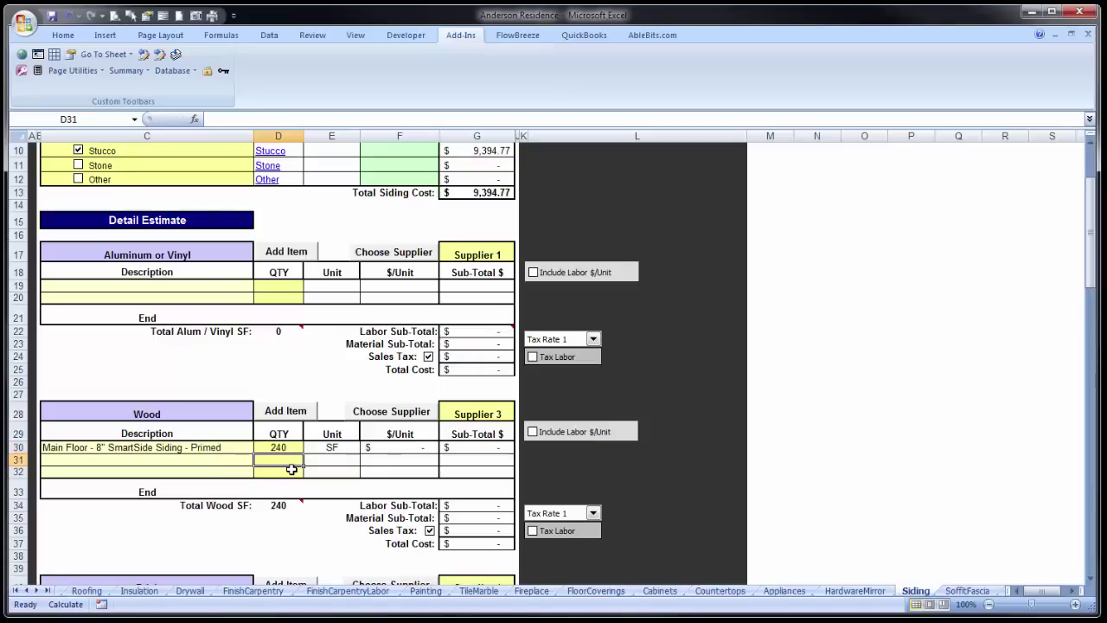
pyautogui.click(394, 413)
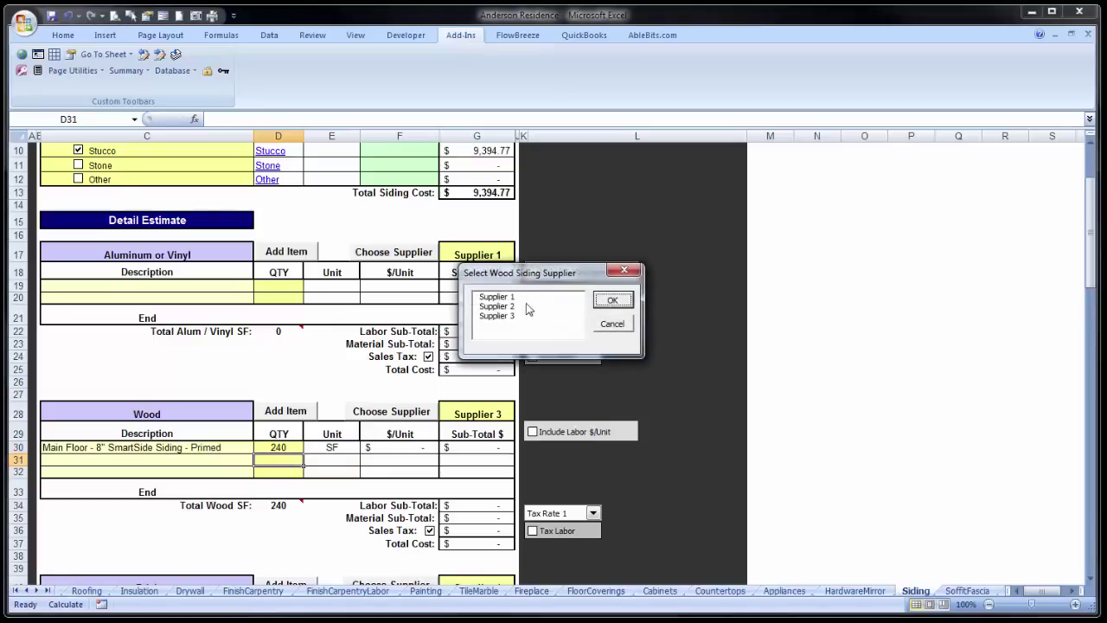
pyautogui.doubleClick(567, 296)
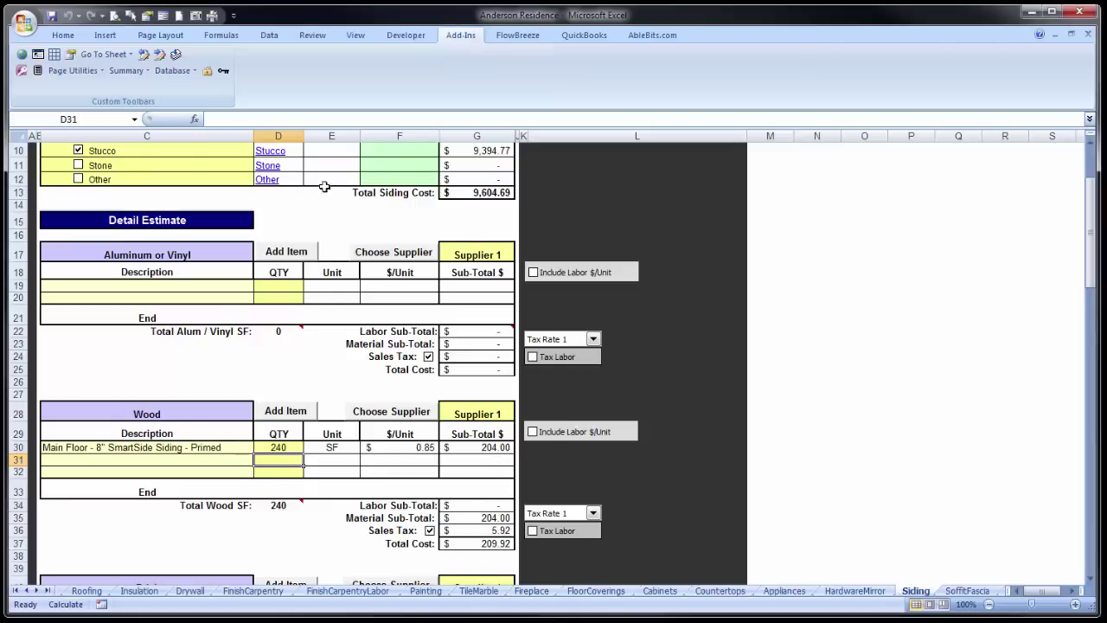
pyautogui.scroll(2, 324, 186)
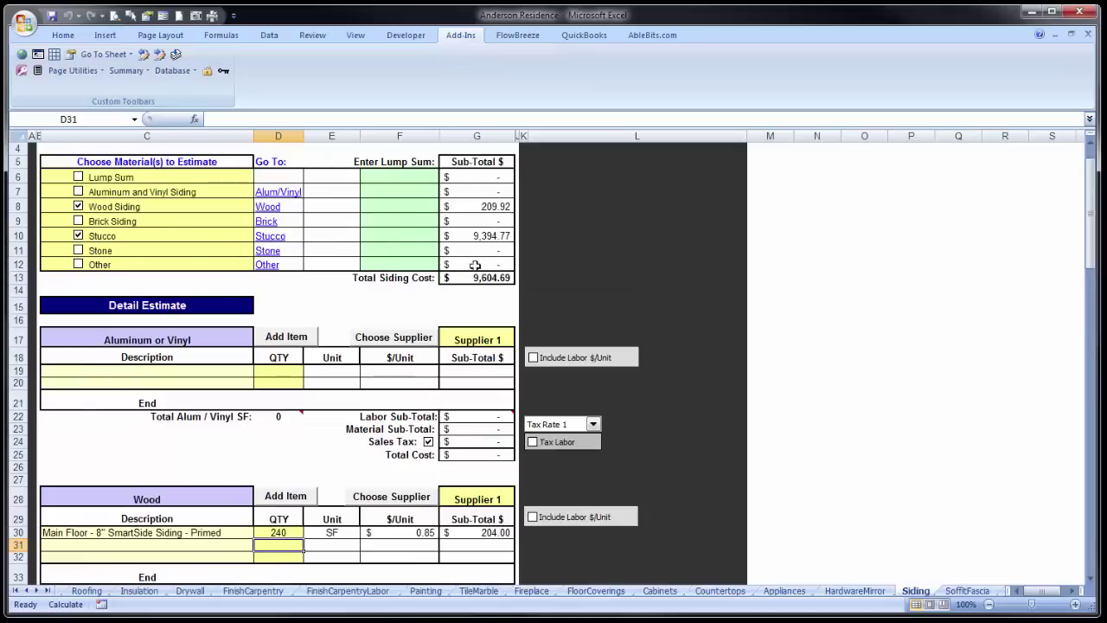